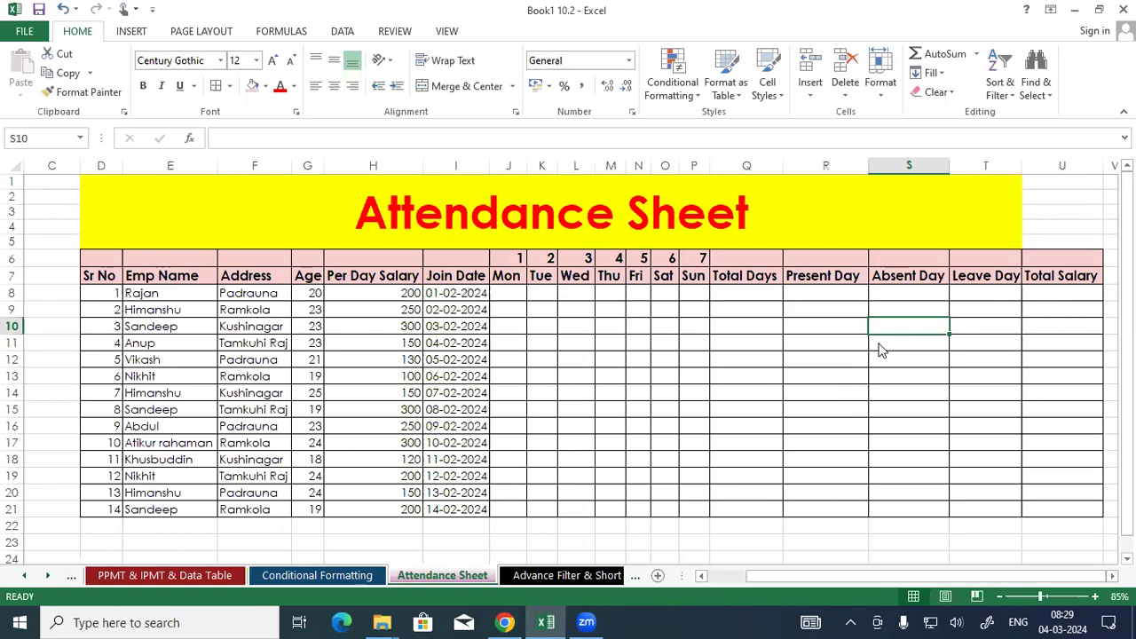
Examine the employee detail columns of the attendance sheet, from Sr No to Join Date.
key(BackSpace)
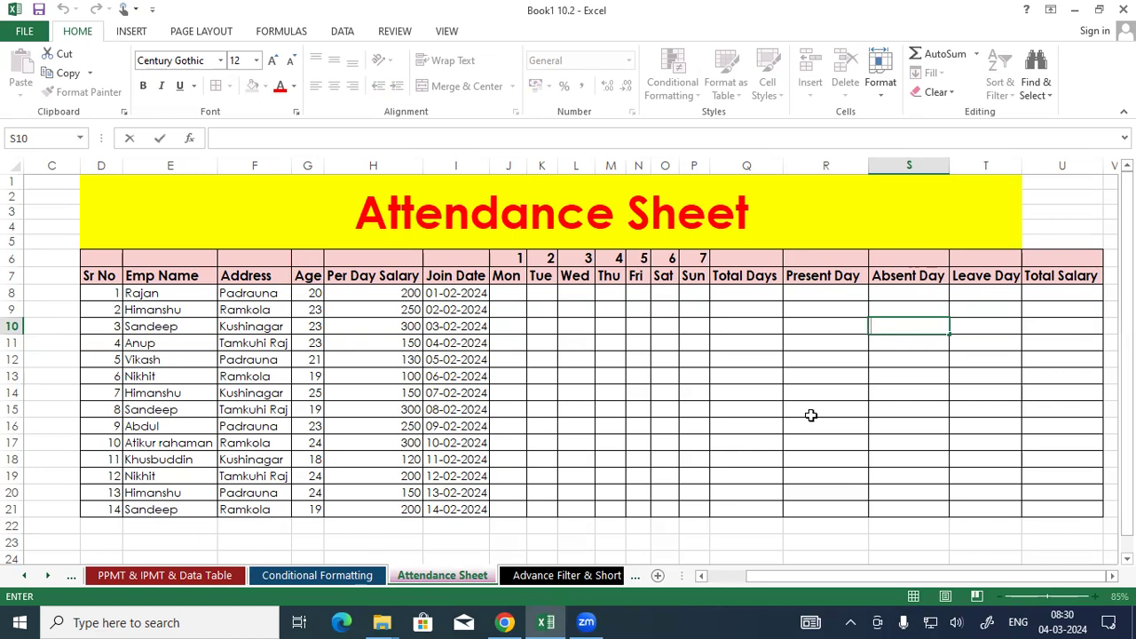
click(756, 390)
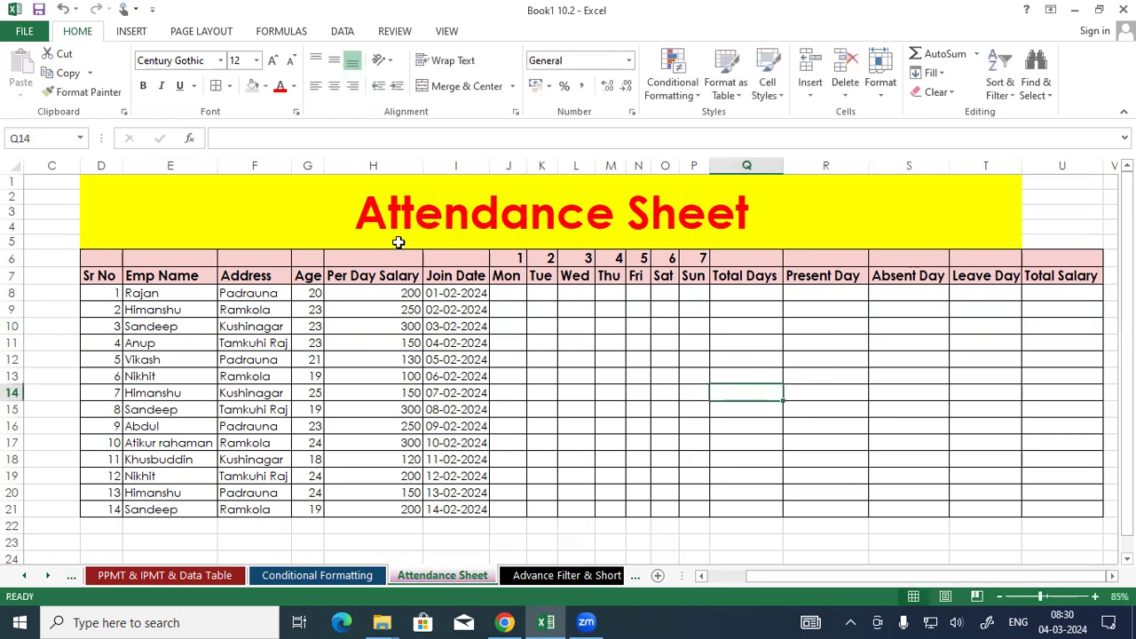
click(104, 279)
click(191, 278)
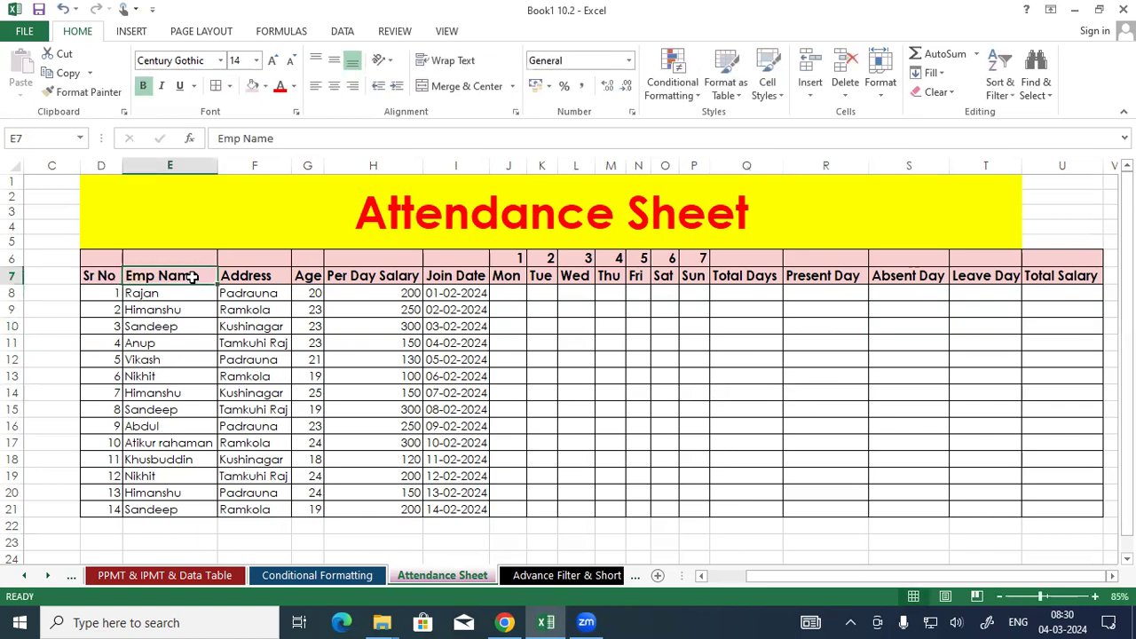
click(266, 276)
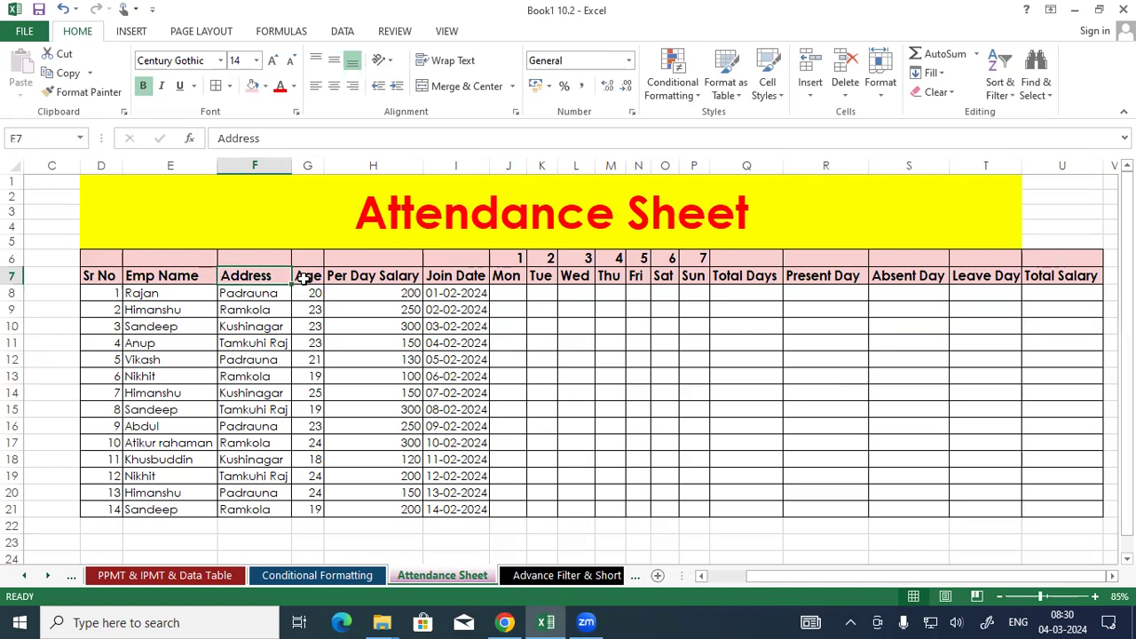
click(306, 279)
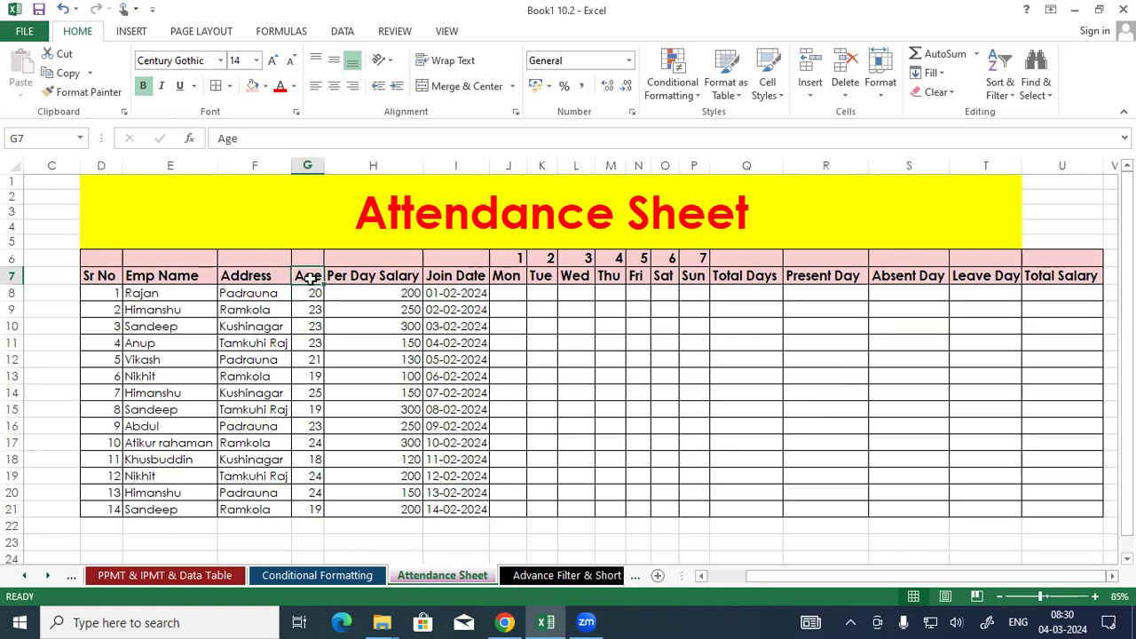
click(384, 278)
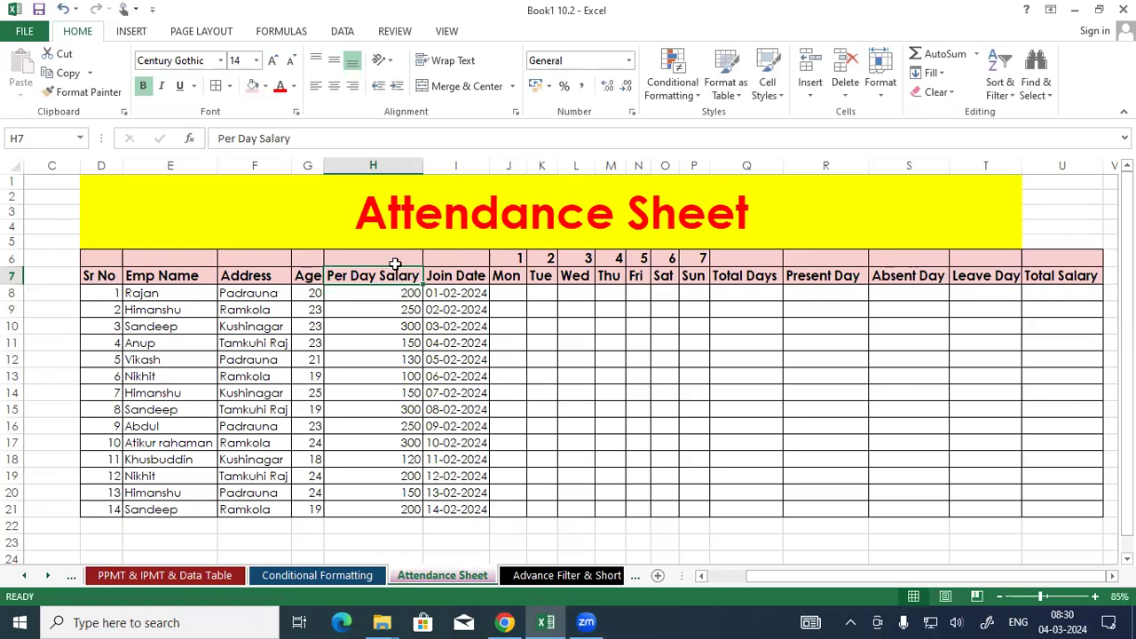
drag(460, 276, 466, 493)
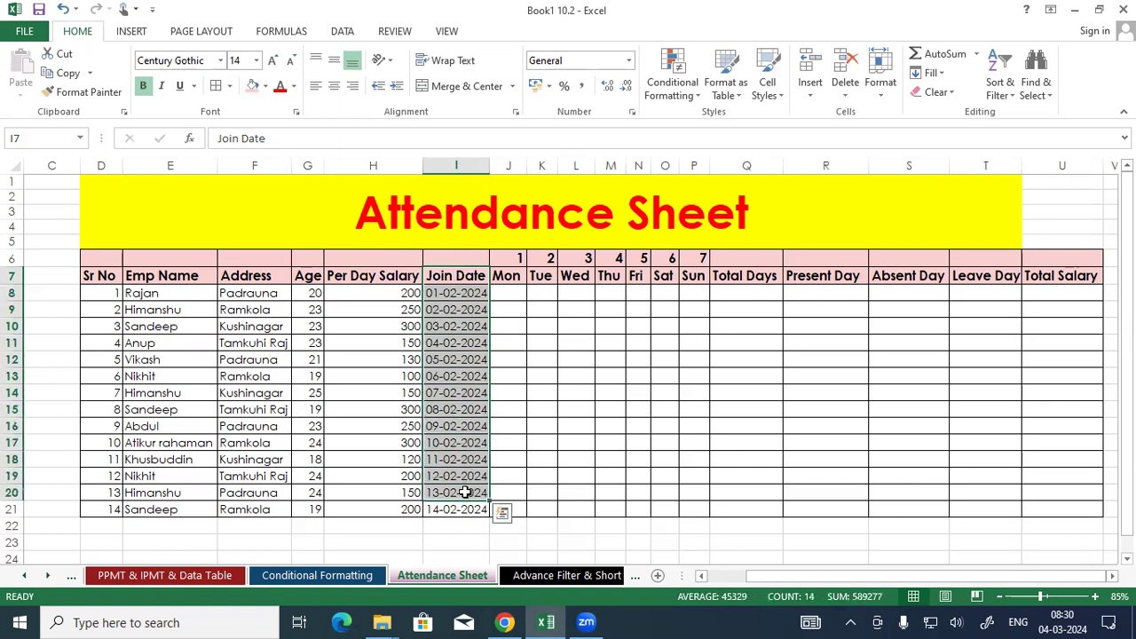
click(559, 418)
drag(457, 292, 462, 492)
drag(113, 293, 452, 494)
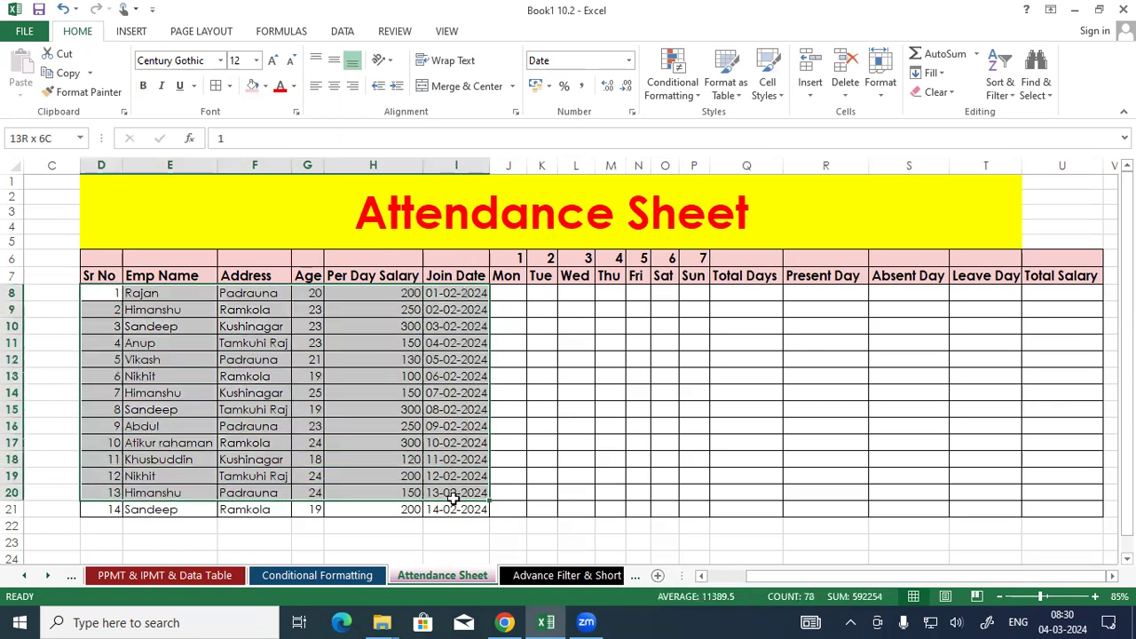
click(664, 444)
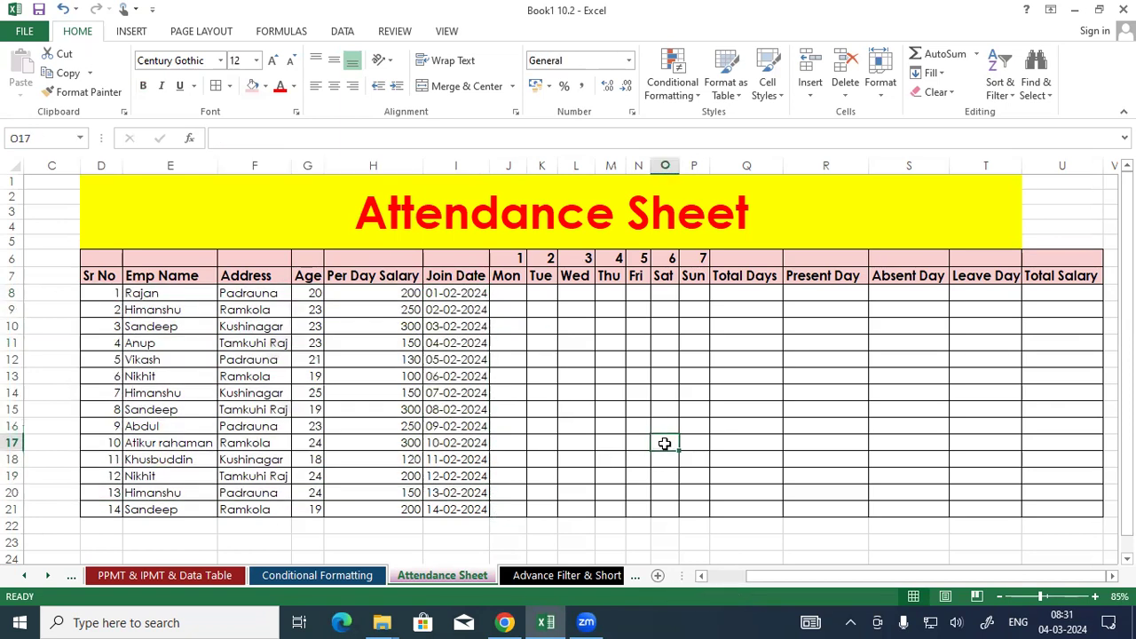
Examine the weekday attendance columns and the first employee's record in row 8.
drag(506, 262, 754, 485)
click(968, 430)
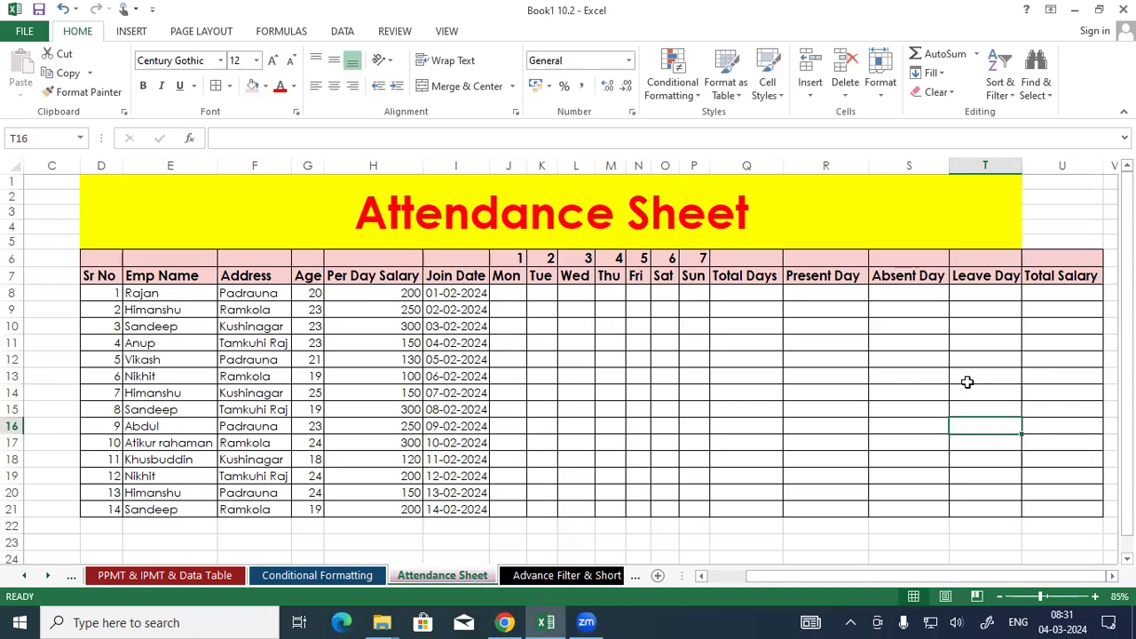
drag(506, 296, 638, 468)
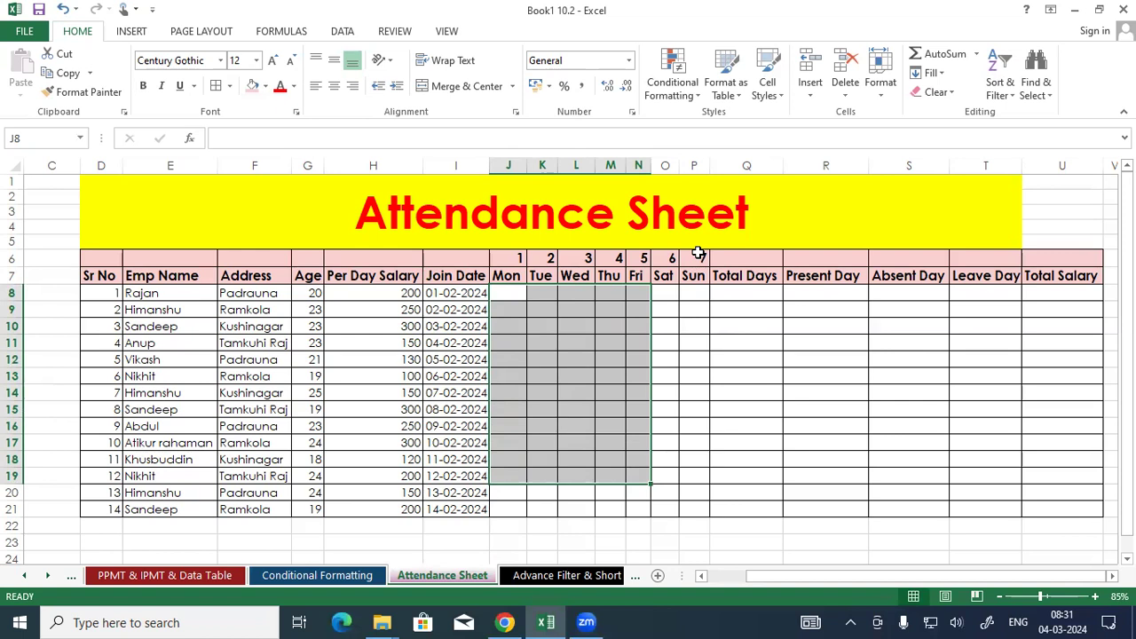
click(812, 343)
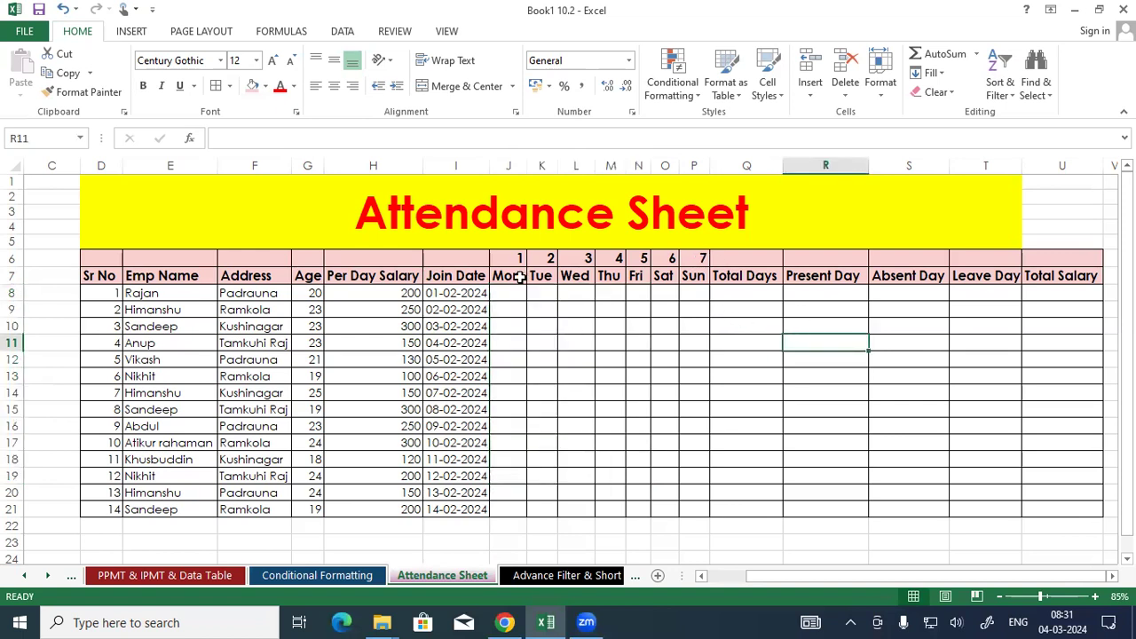
drag(510, 287, 836, 474)
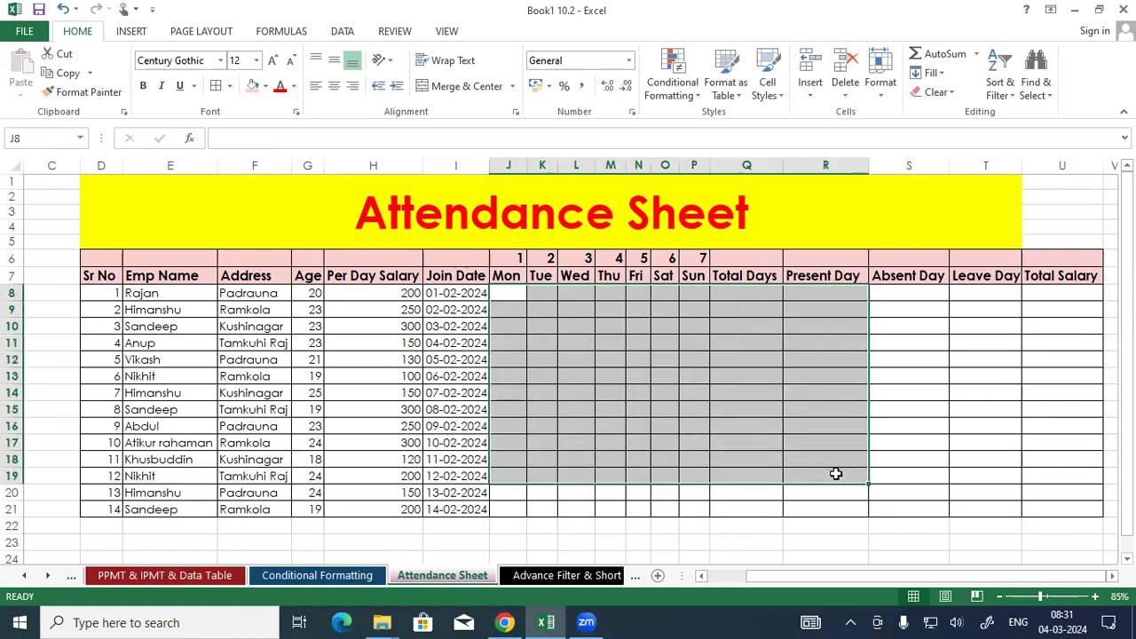
click(893, 379)
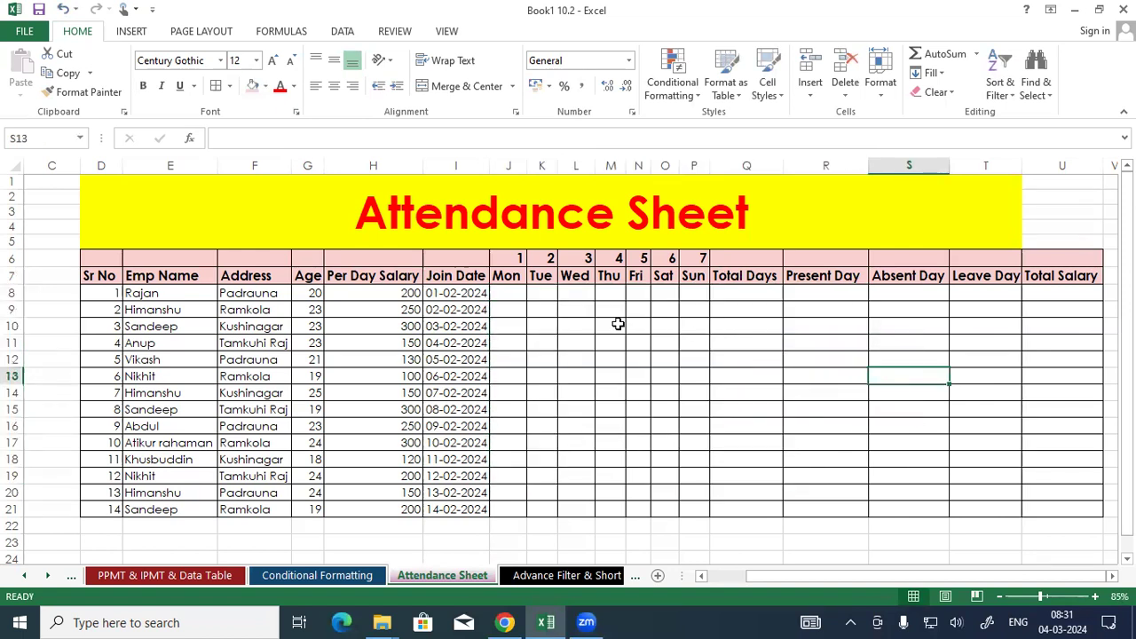
click(182, 295)
click(258, 291)
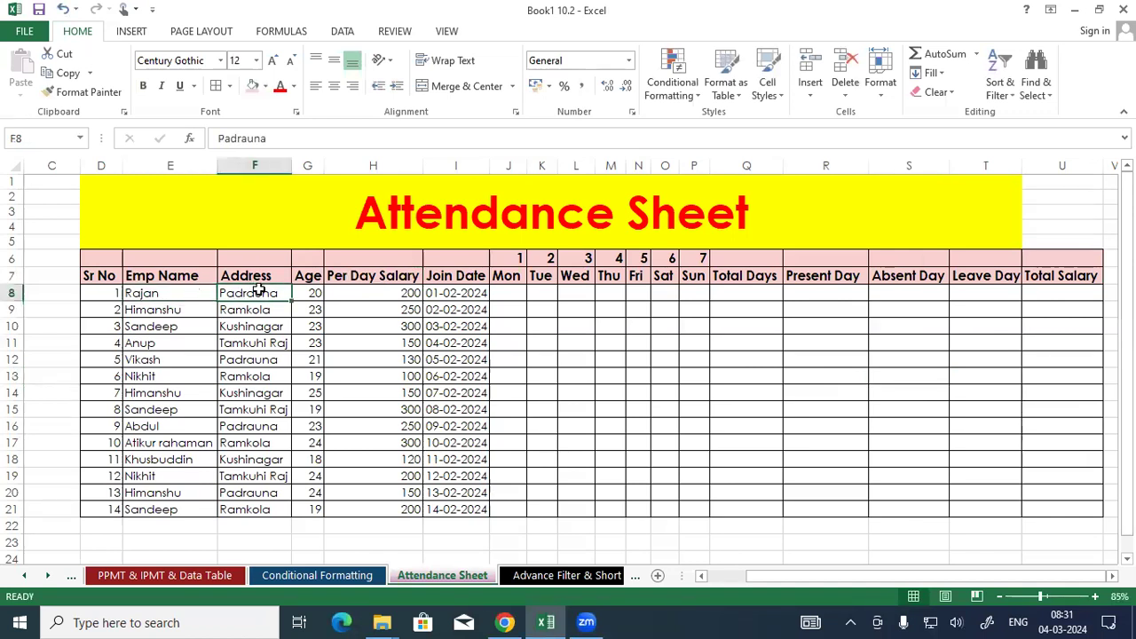
click(313, 293)
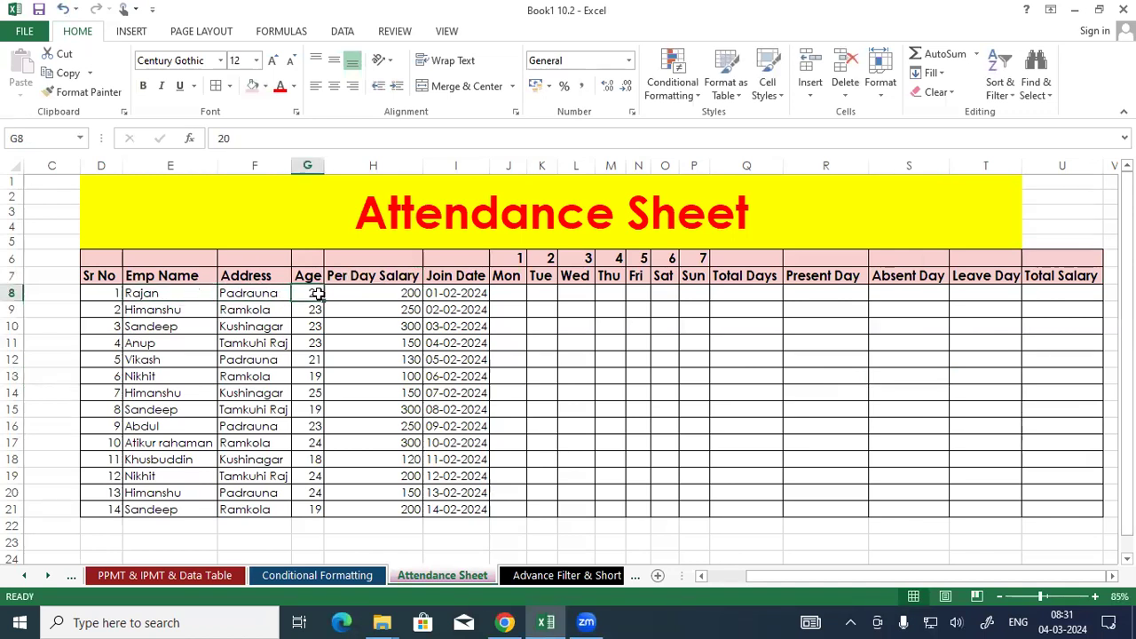
click(382, 295)
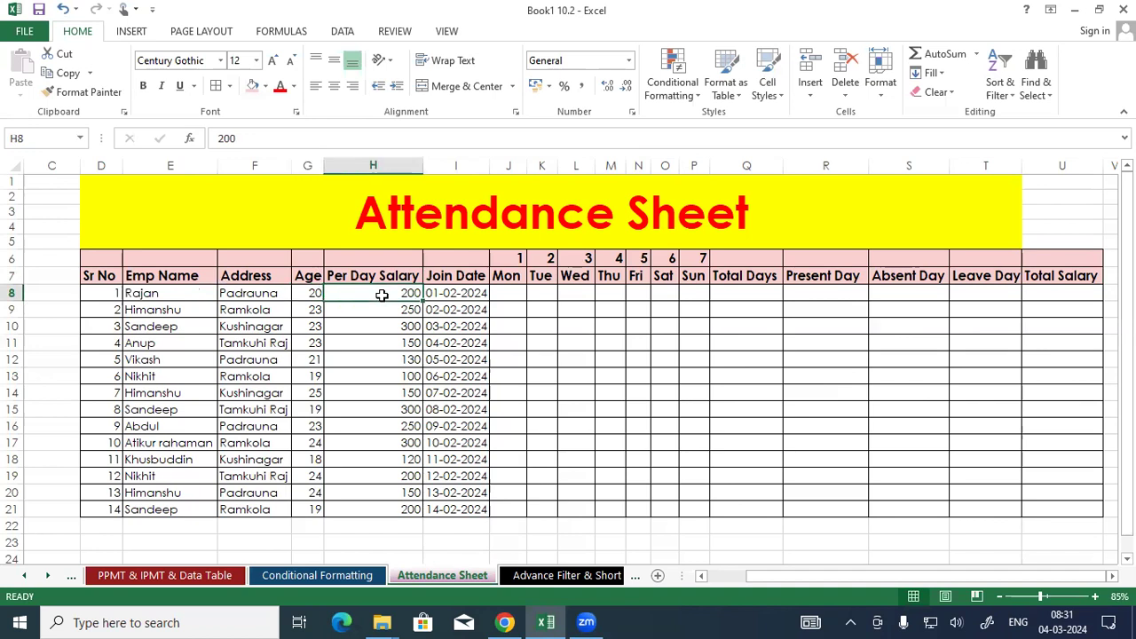
click(446, 293)
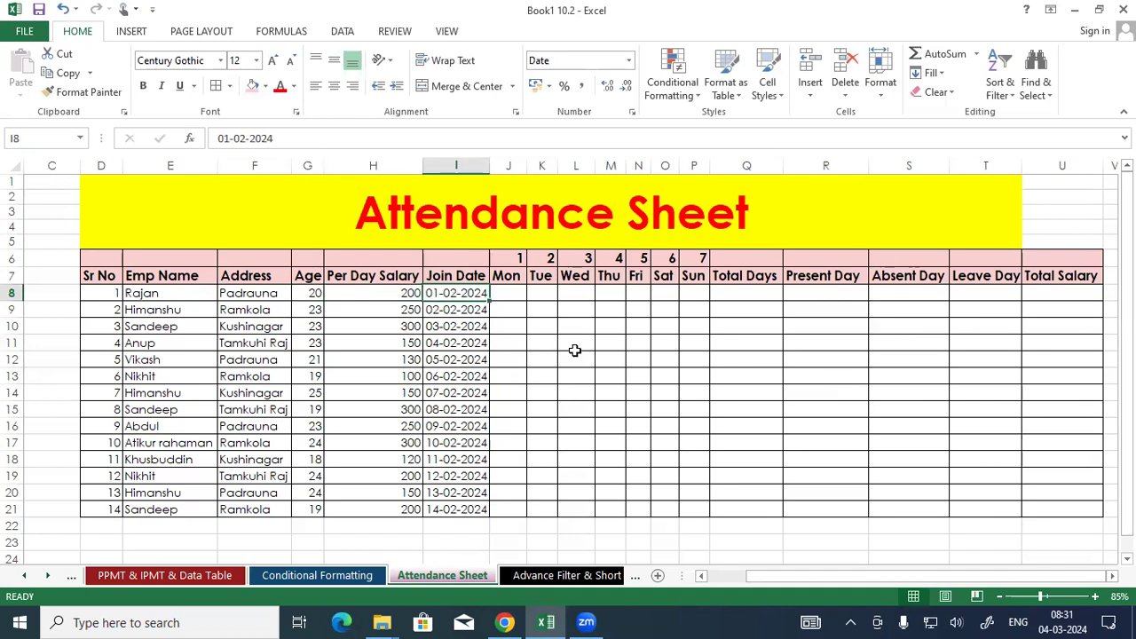
click(575, 351)
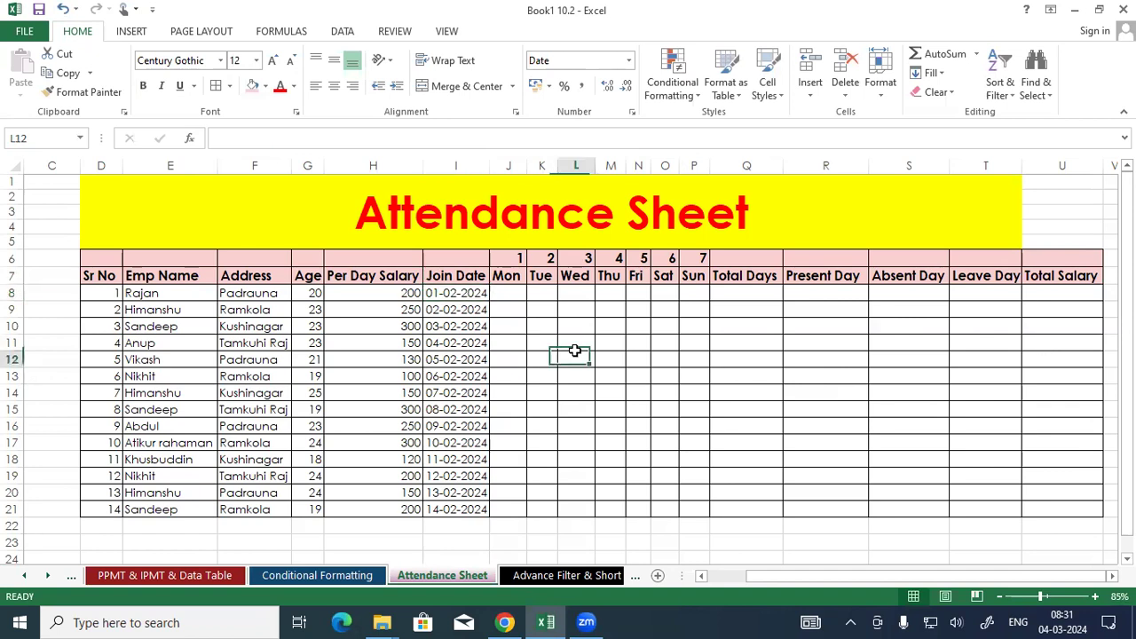
Examine the attendance entry cells for the working days, Monday to Saturday.
drag(507, 294, 650, 515)
click(923, 485)
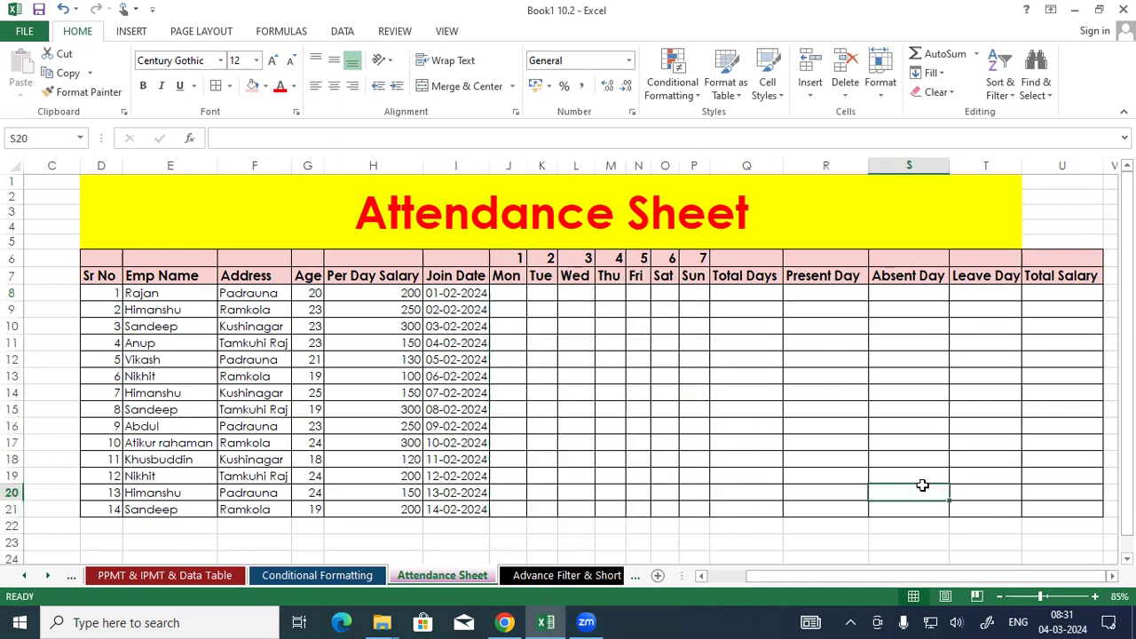
click(907, 457)
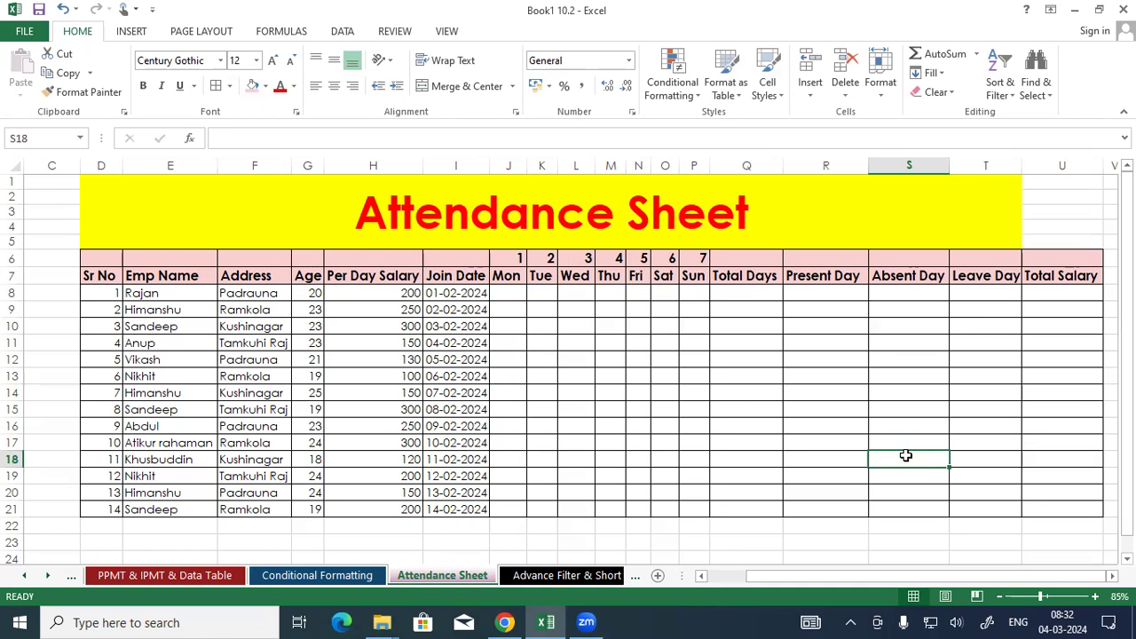
click(525, 294)
drag(525, 294, 675, 507)
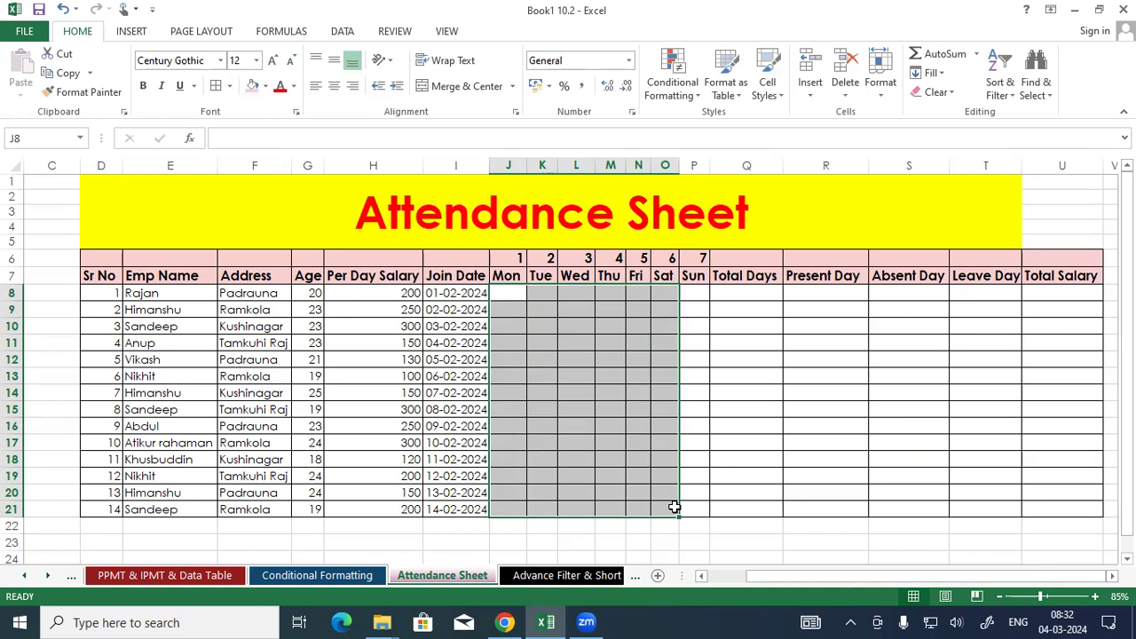
click(1047, 404)
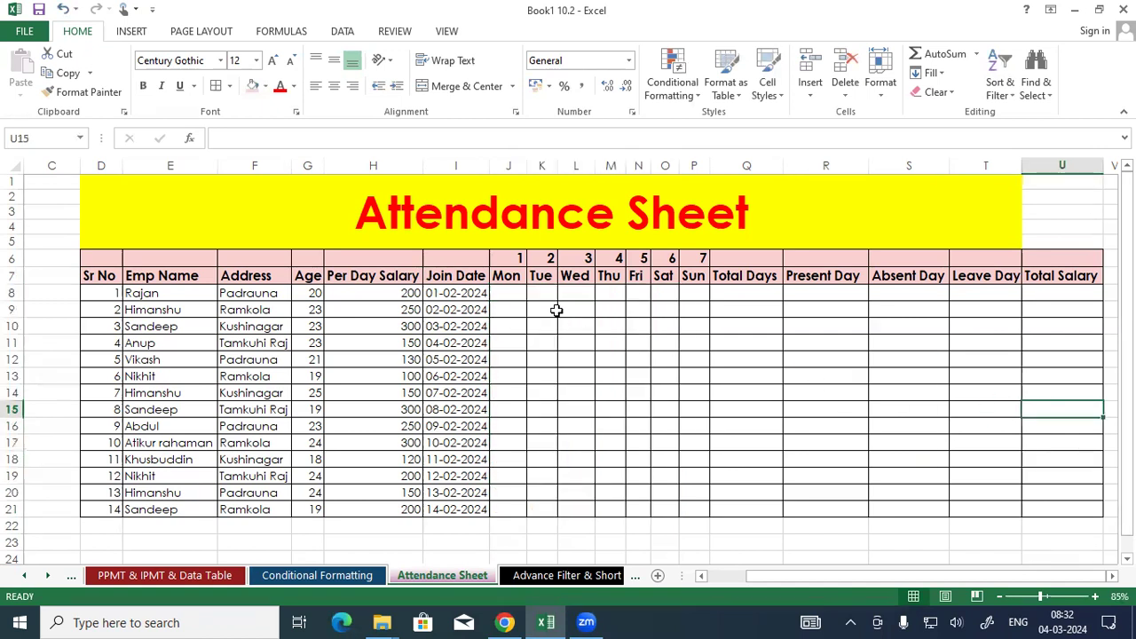
drag(518, 291, 654, 503)
click(893, 491)
Fill the whole Sunday column of the table, P6:P21, with standard yellow.
drag(699, 258, 693, 492)
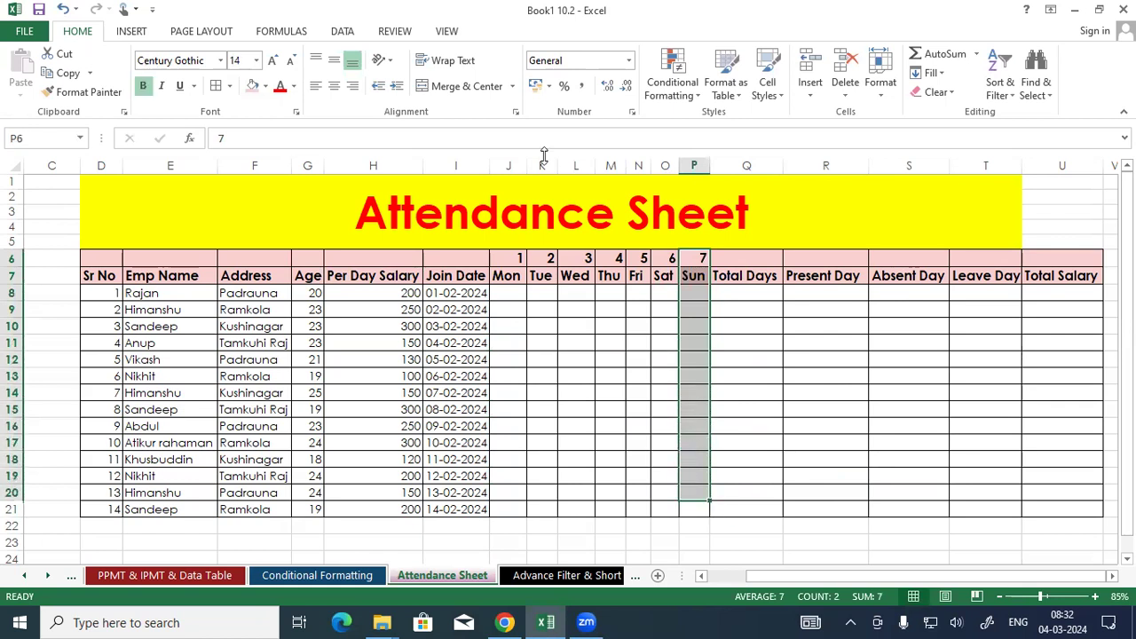
click(264, 86)
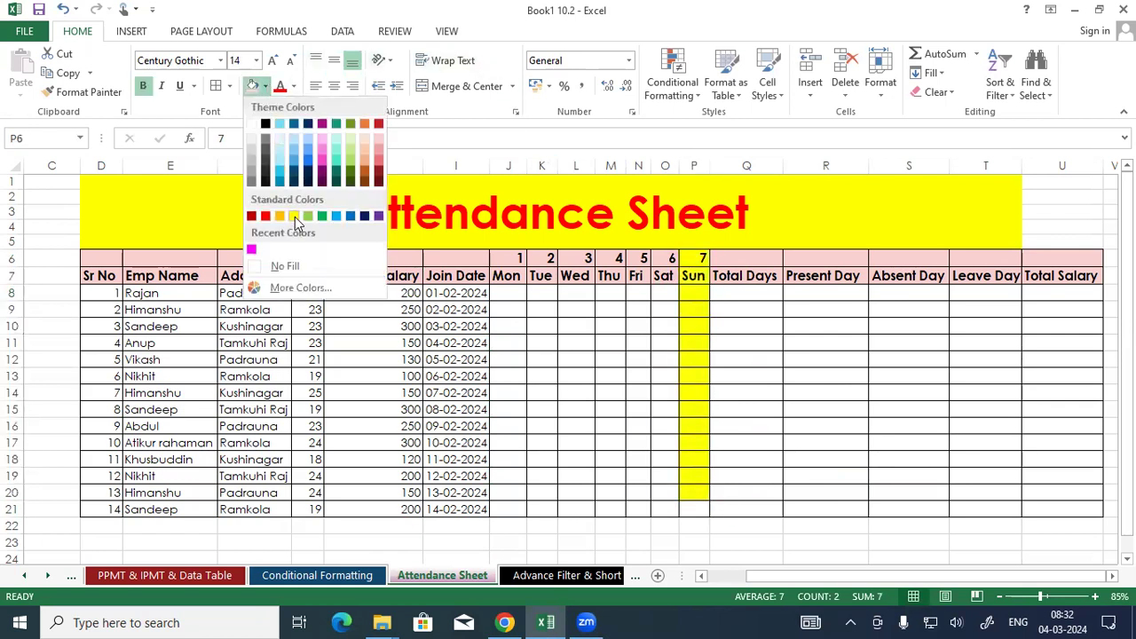
click(295, 217)
click(804, 440)
drag(698, 442, 694, 510)
click(253, 89)
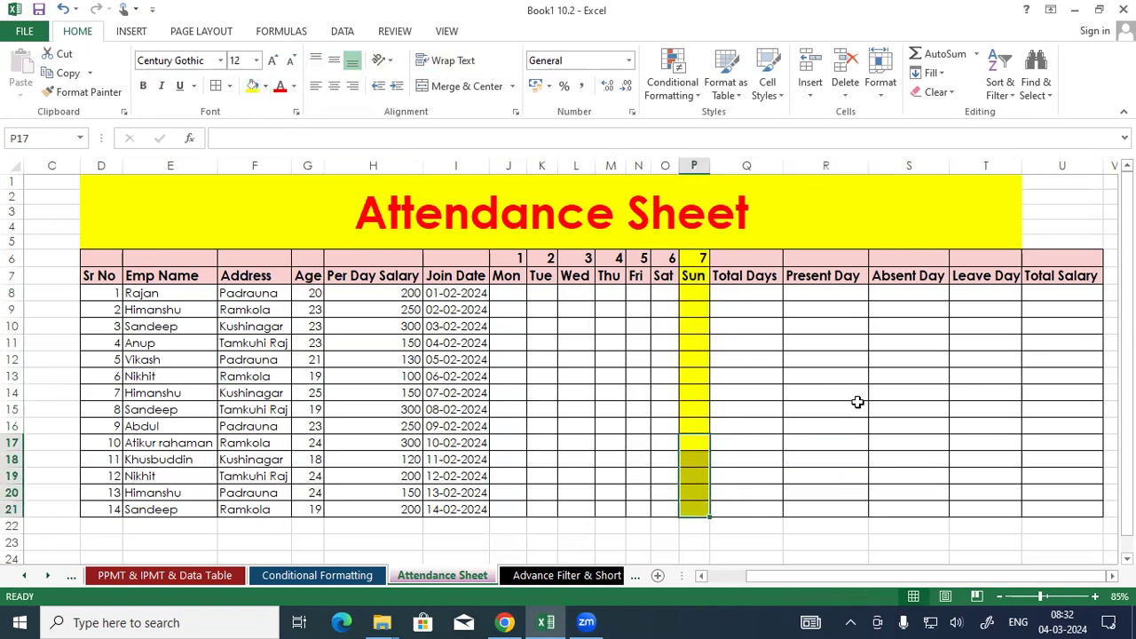
click(858, 402)
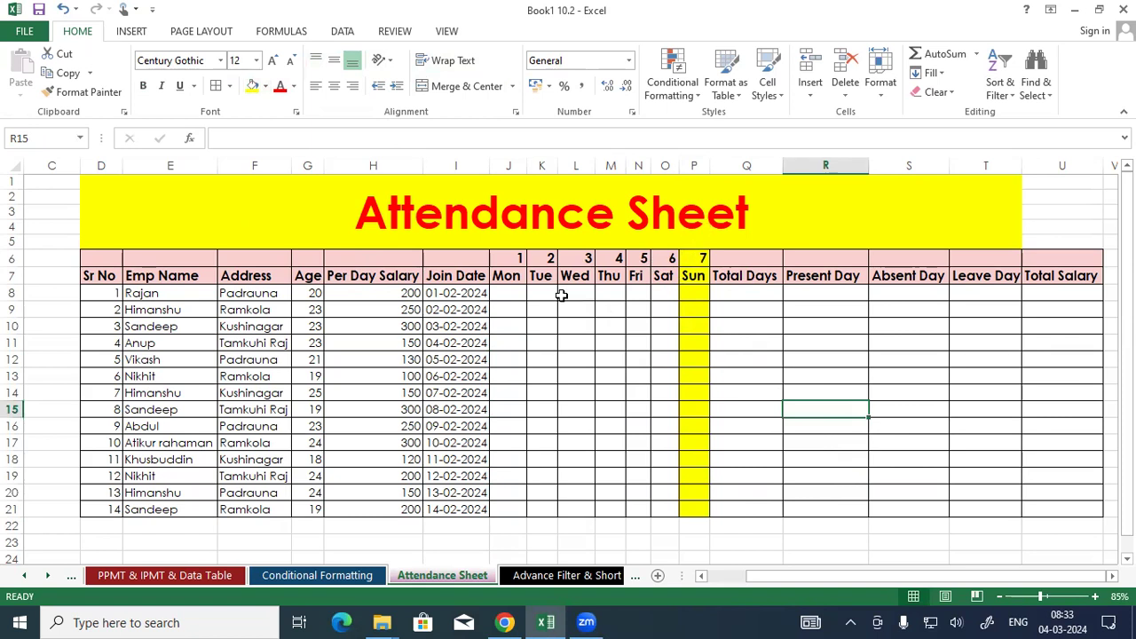
Set up a Text That Contains conditional formatting rule for "P" on the Monday to Saturday attendance cells, J8:O21.
drag(522, 262, 654, 515)
click(807, 457)
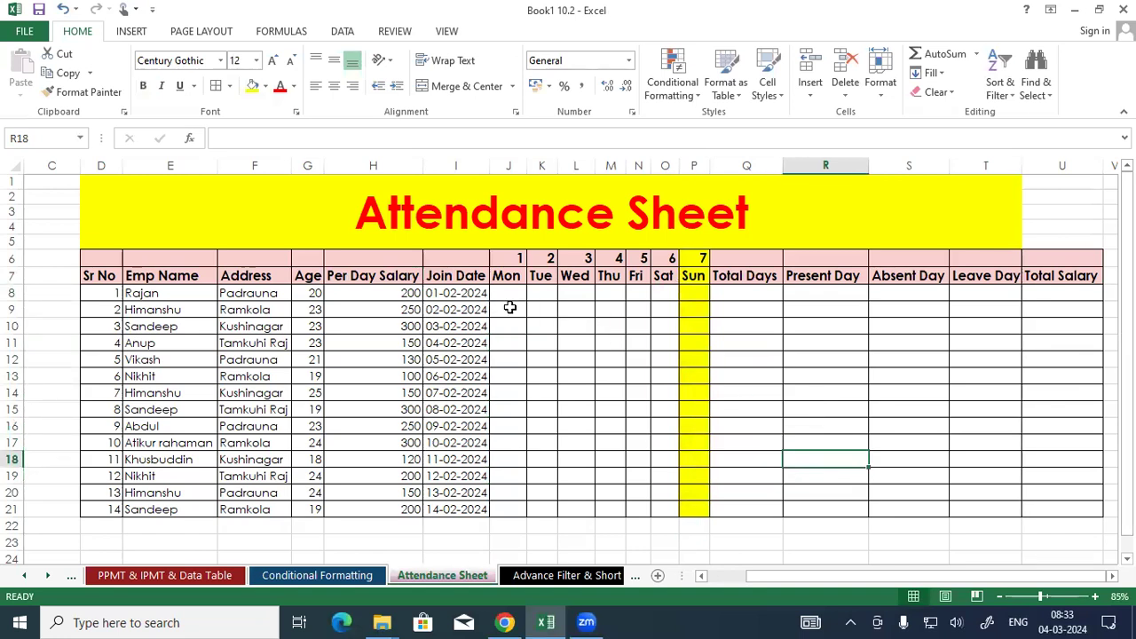
drag(508, 293, 664, 508)
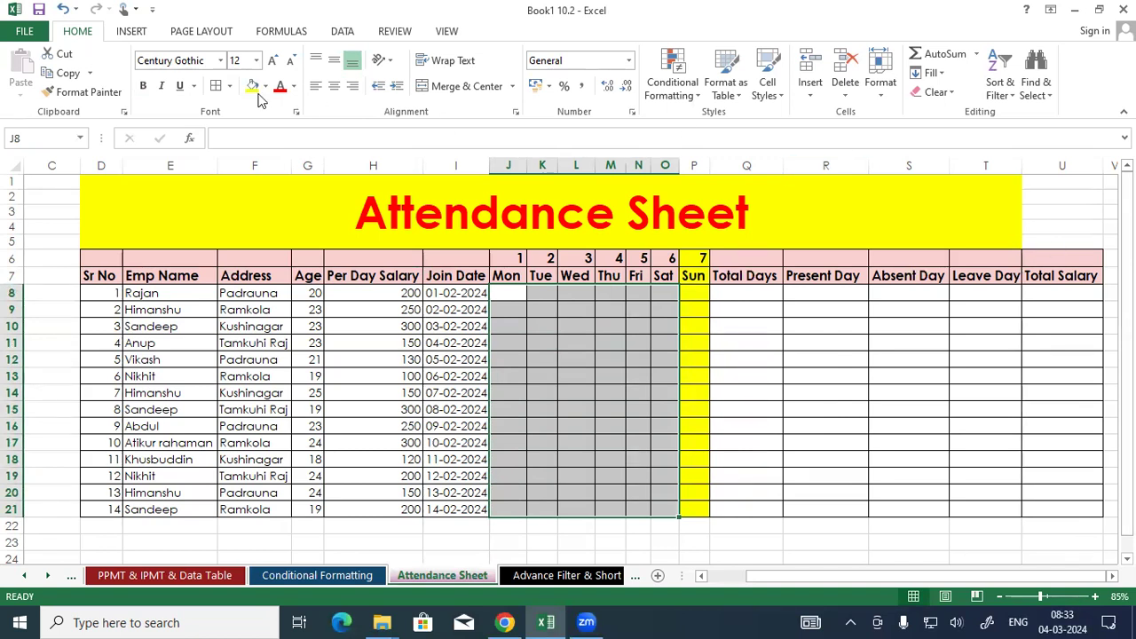
click(682, 85)
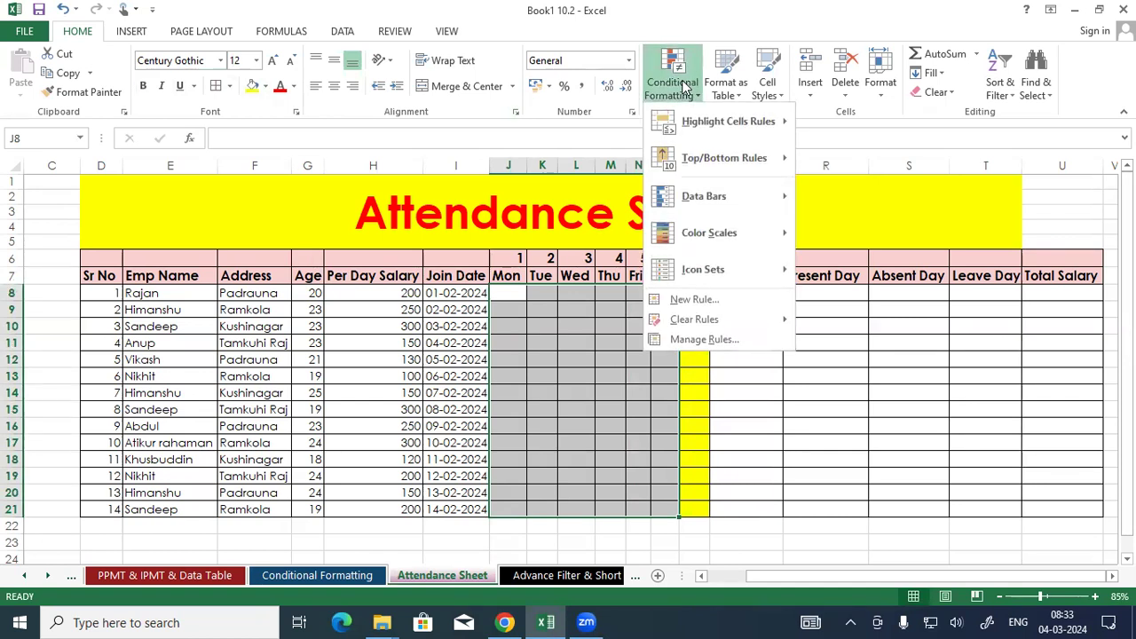
mouse_move(742, 125)
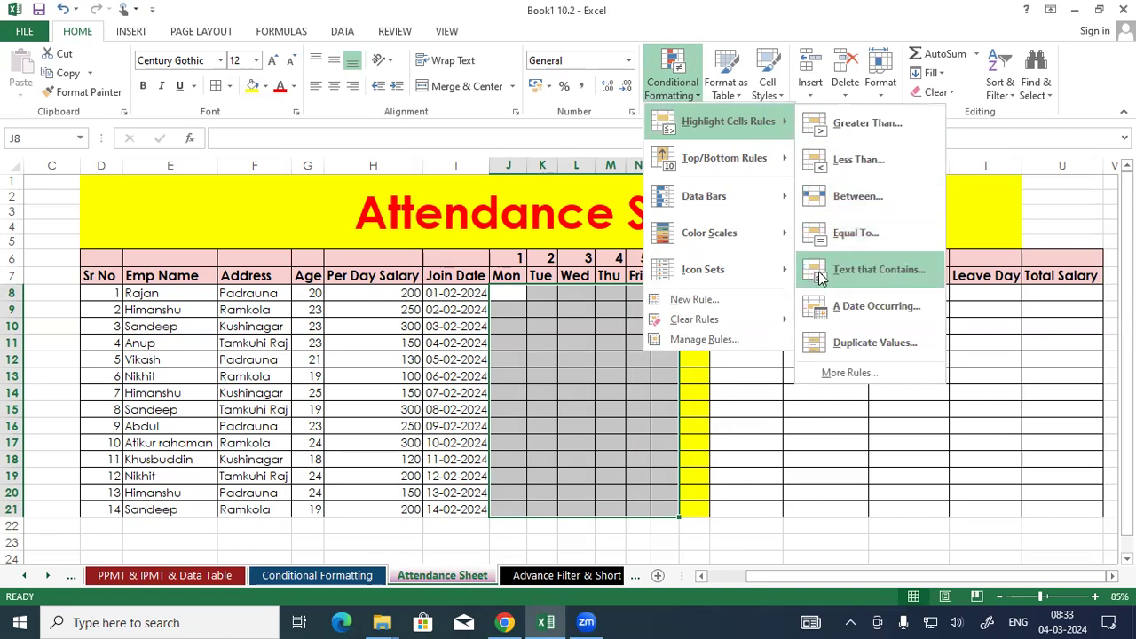
click(895, 277)
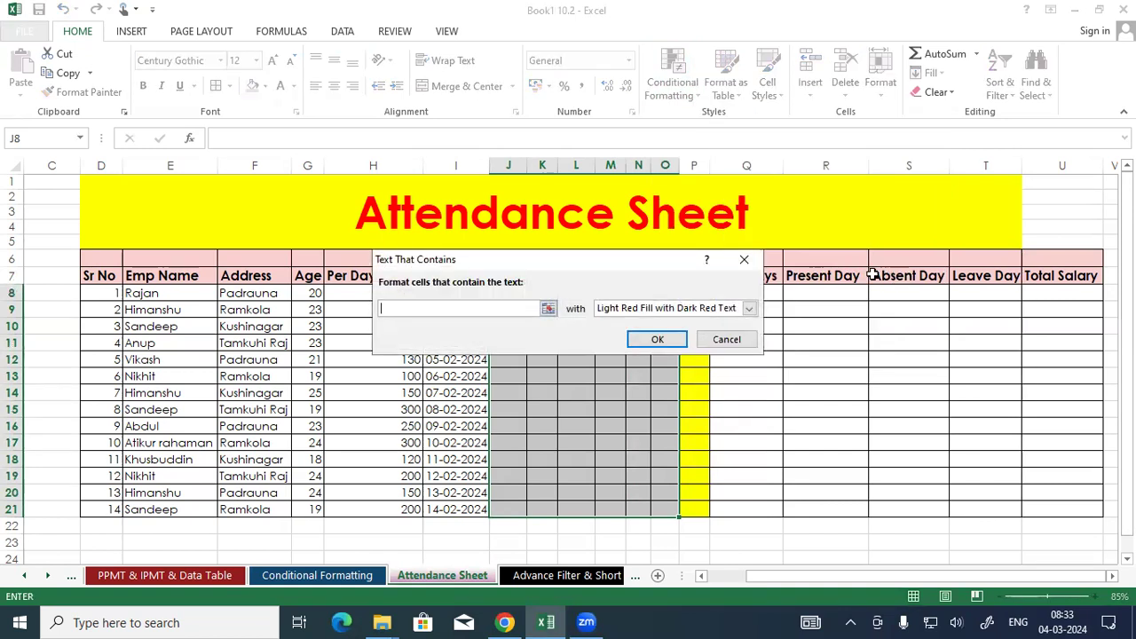
text(P)
Apply a custom format with bold white font and standard green fill to the "P" rule.
click(749, 309)
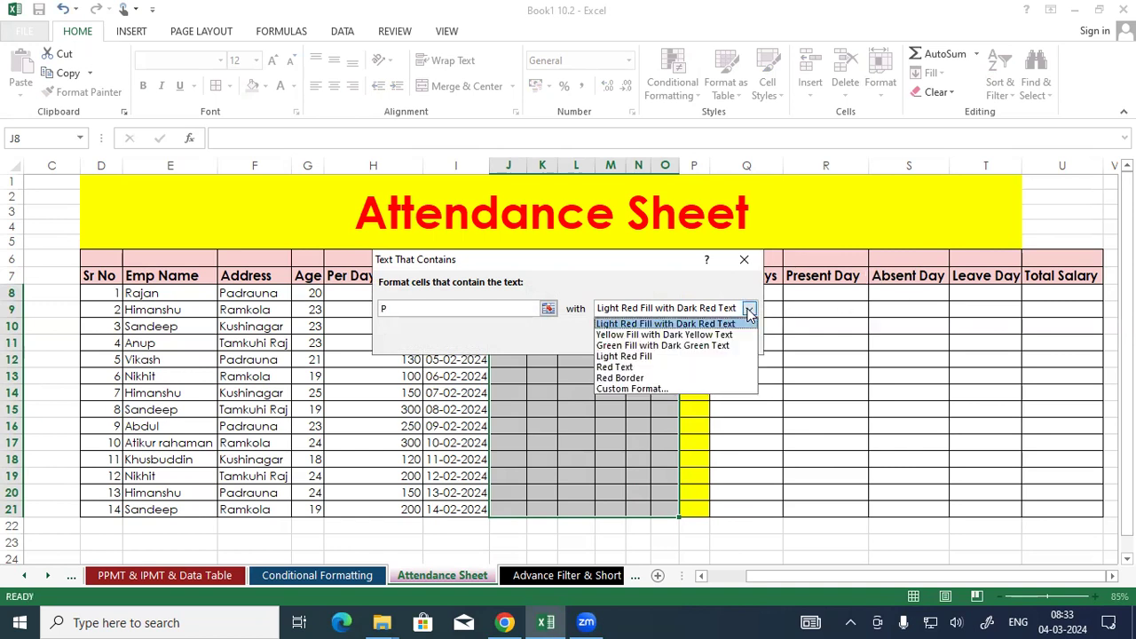
click(680, 388)
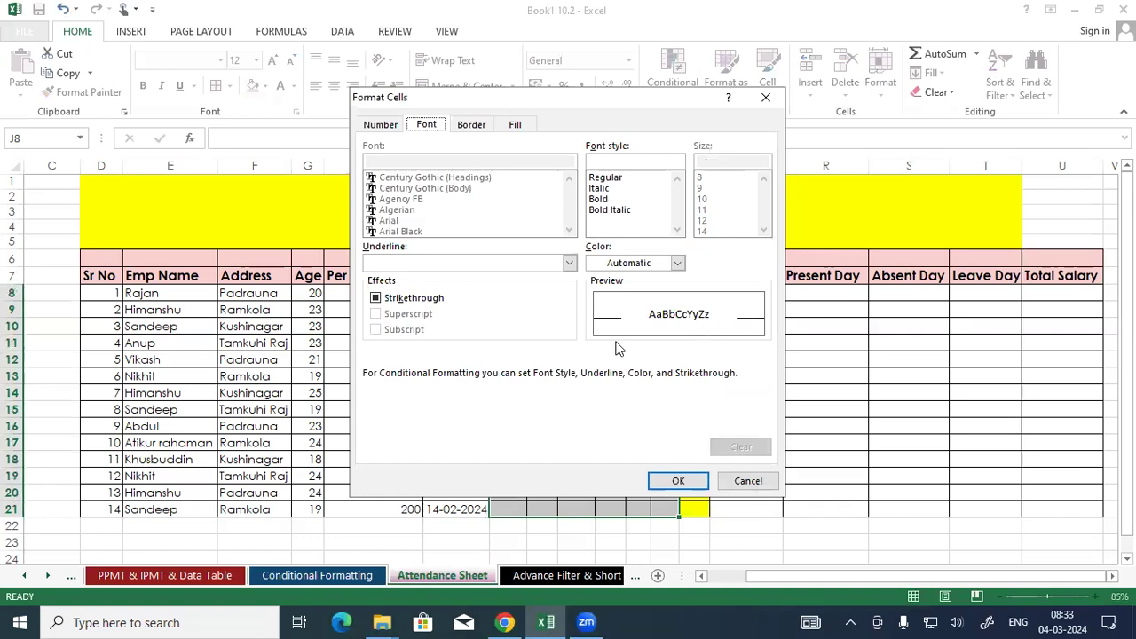
click(610, 202)
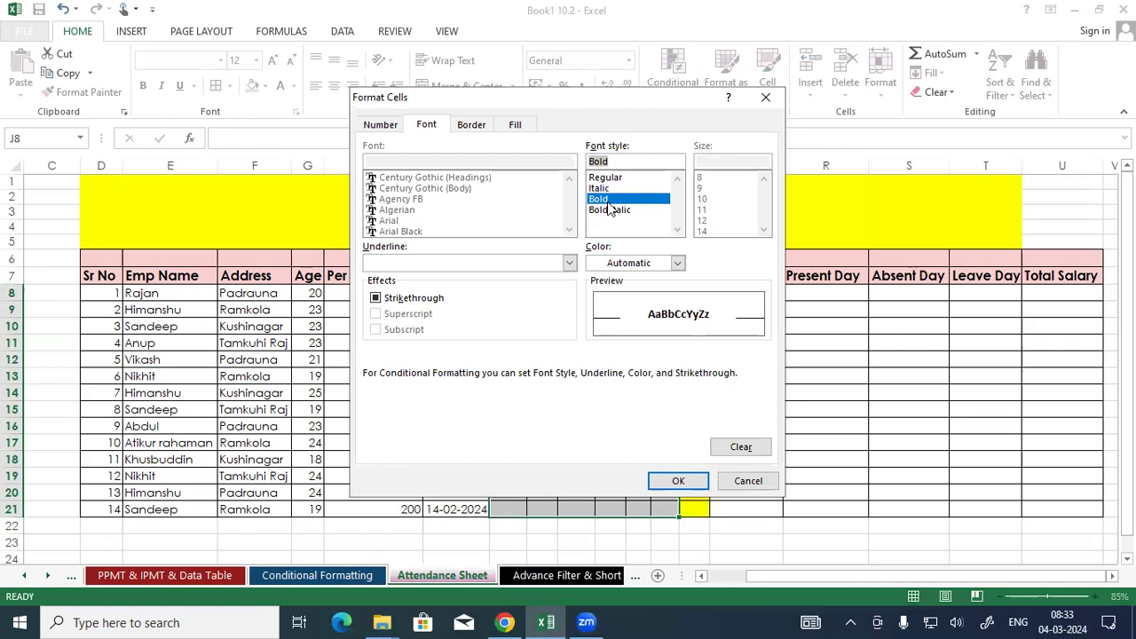
click(677, 263)
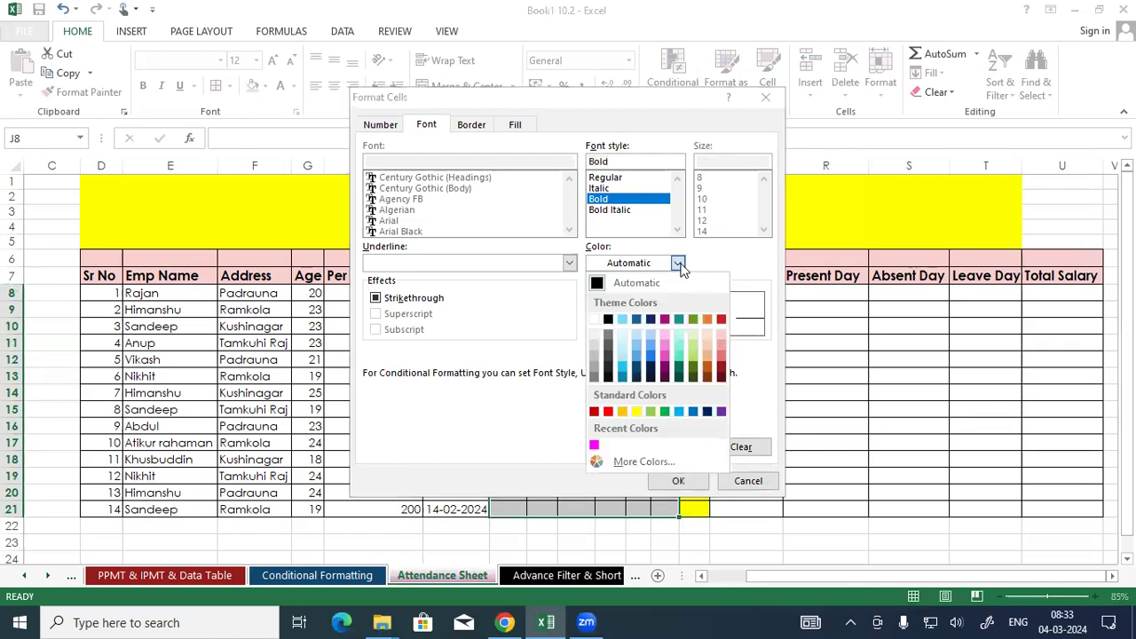
click(595, 320)
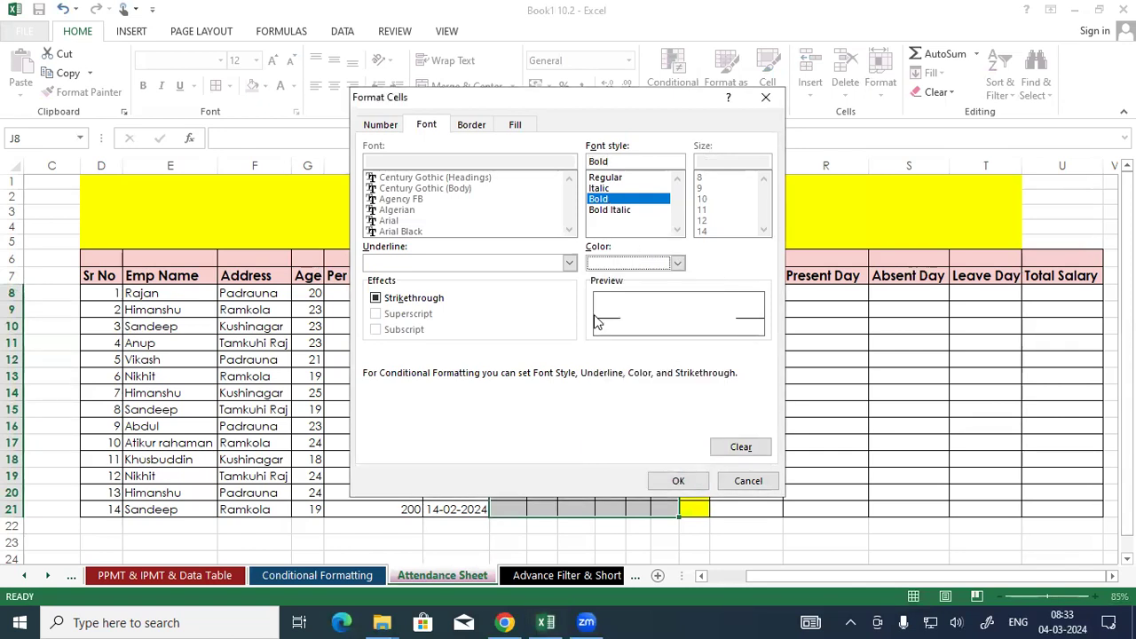
click(515, 124)
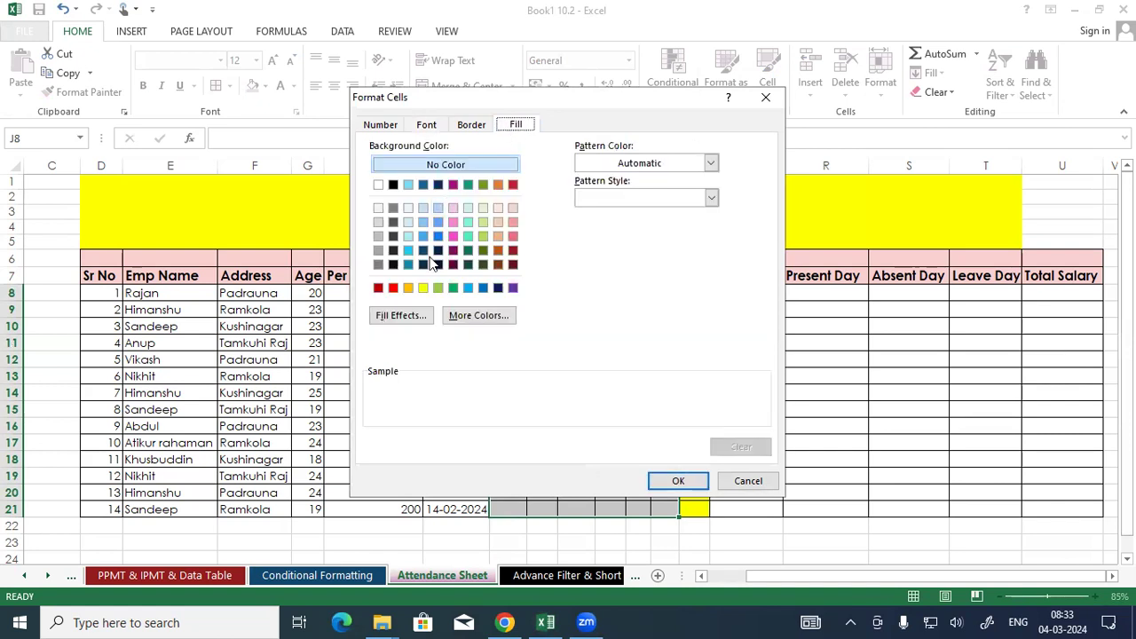
click(453, 288)
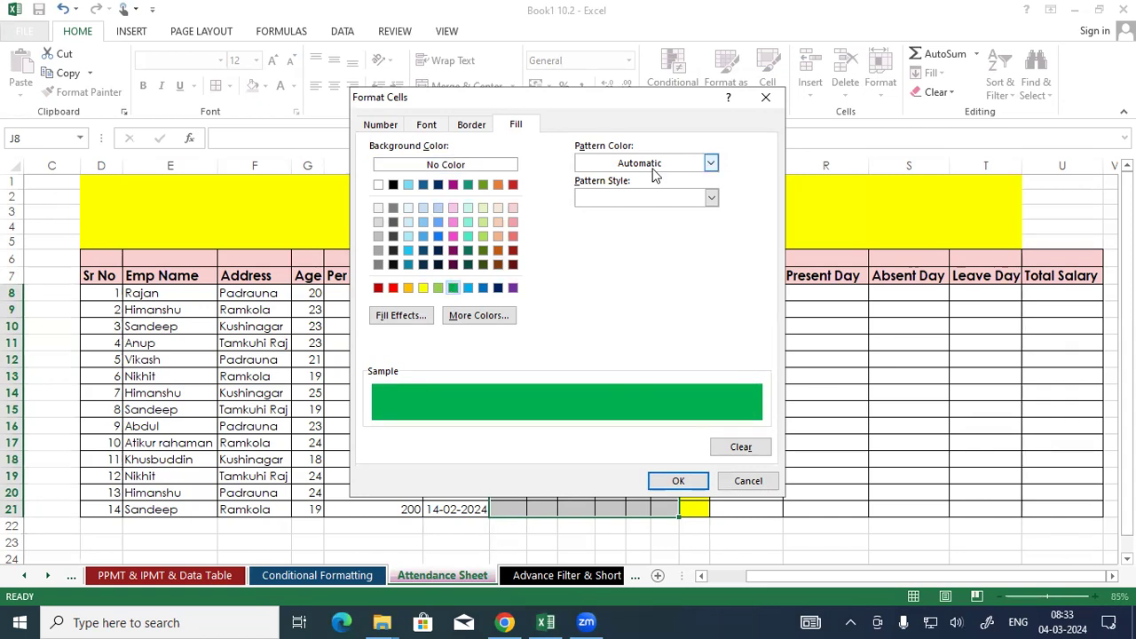
click(695, 487)
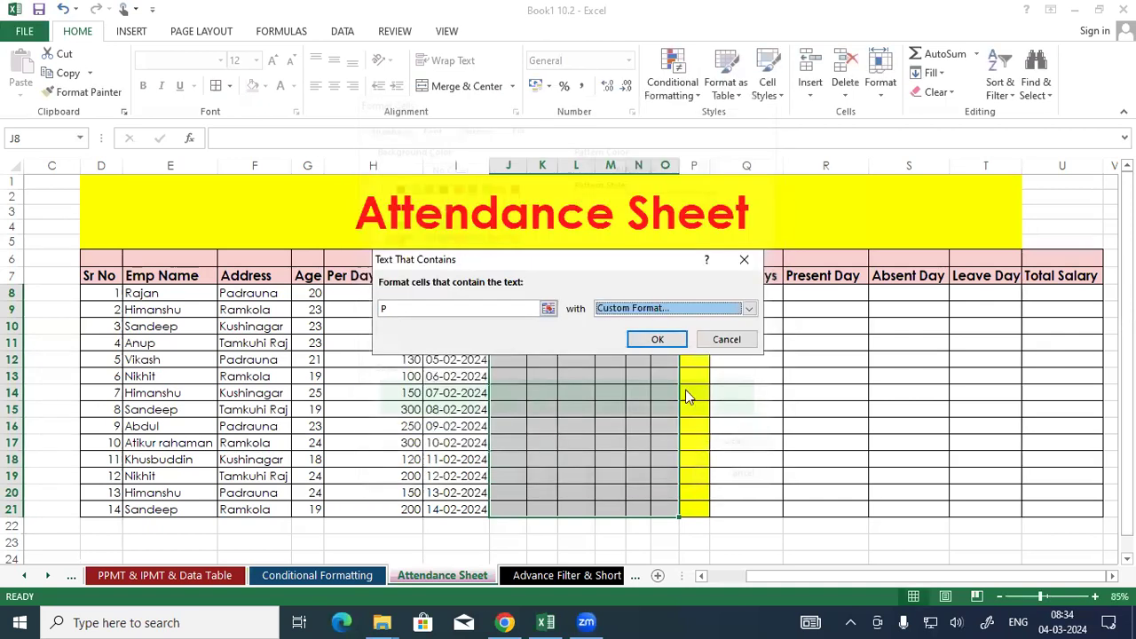
click(652, 337)
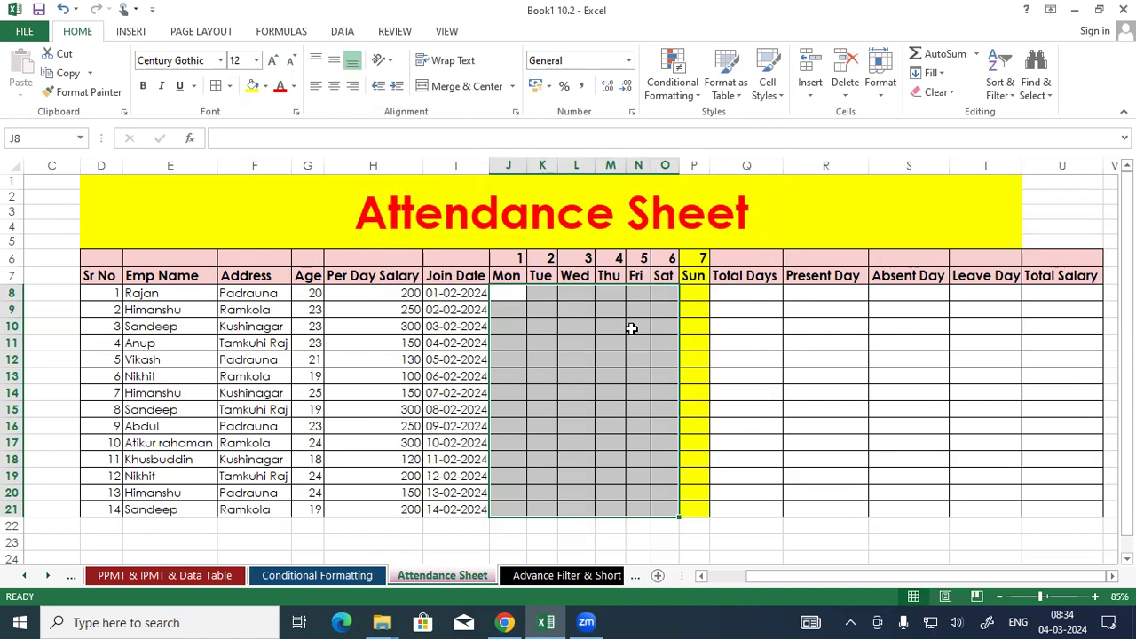
Set up a Text That Contains rule for "A" with a custom format on the Monday to Saturday cells, J8:O21.
click(670, 93)
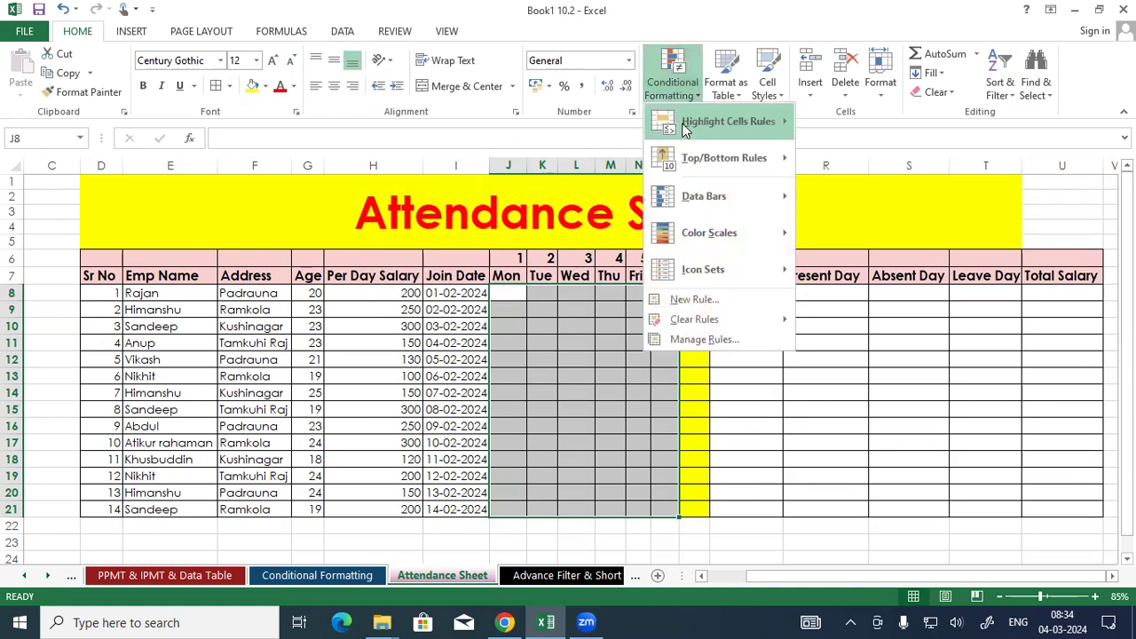
mouse_move(685, 128)
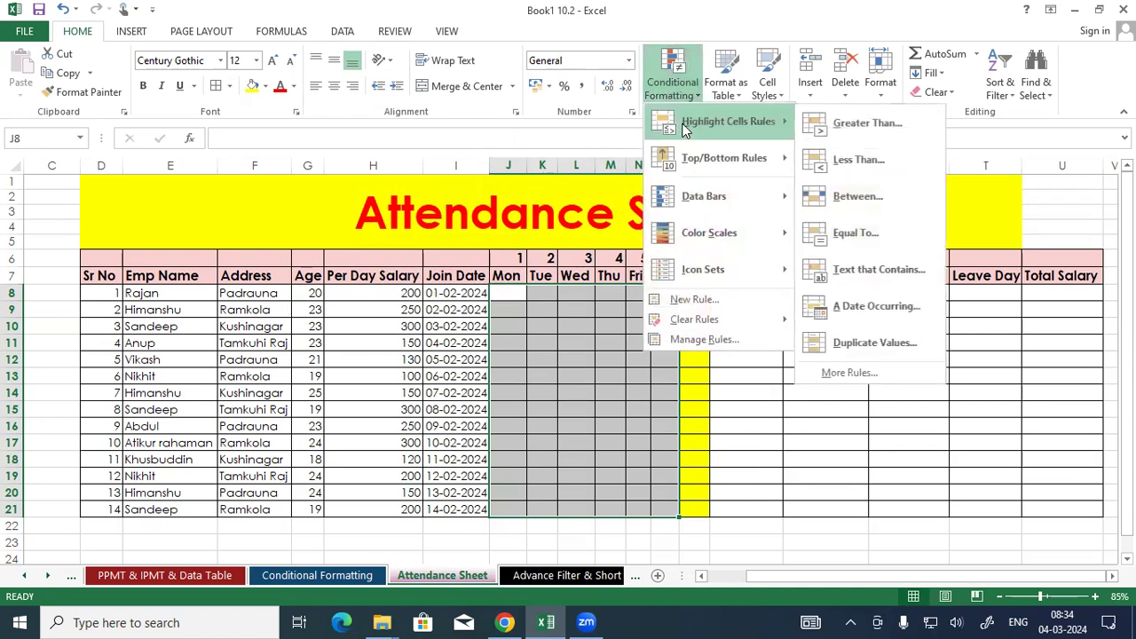
click(874, 268)
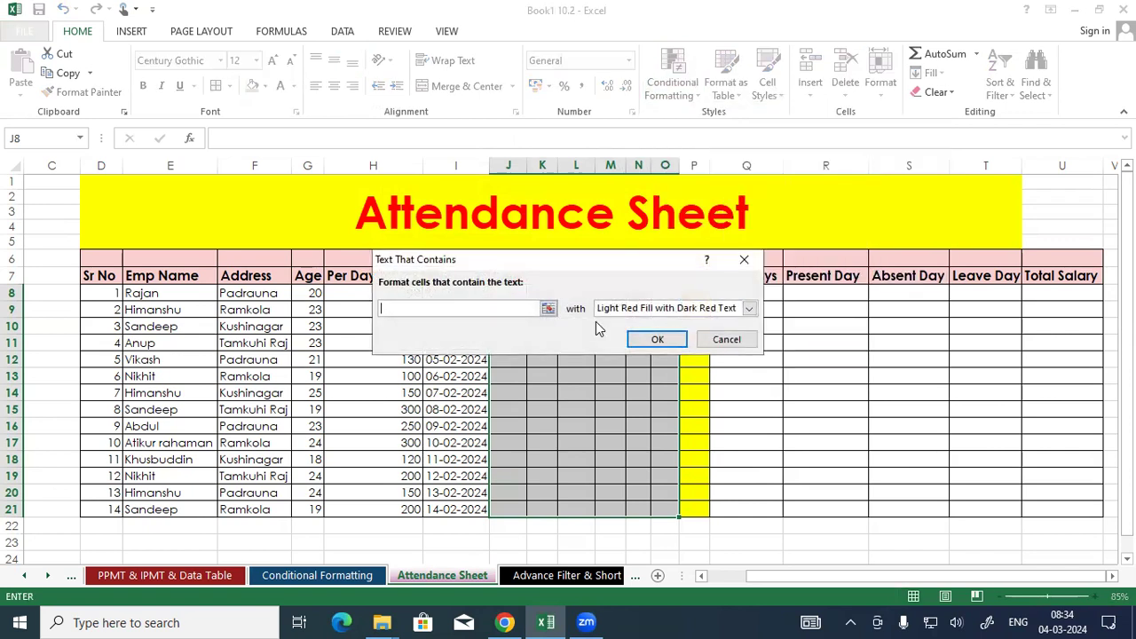
text(A)
click(749, 308)
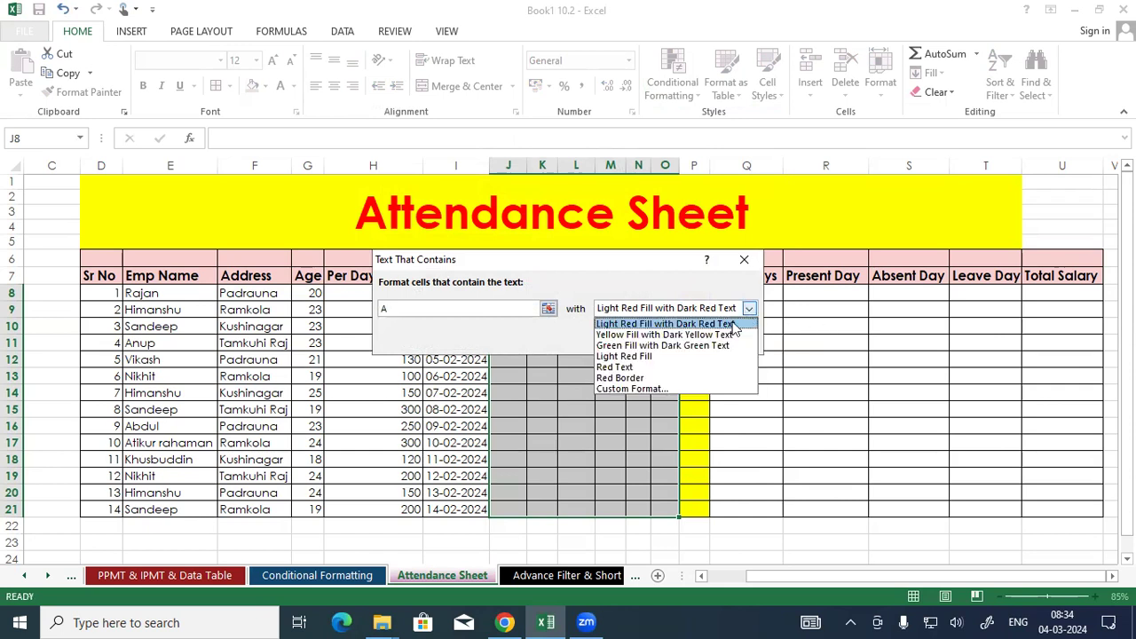
click(632, 389)
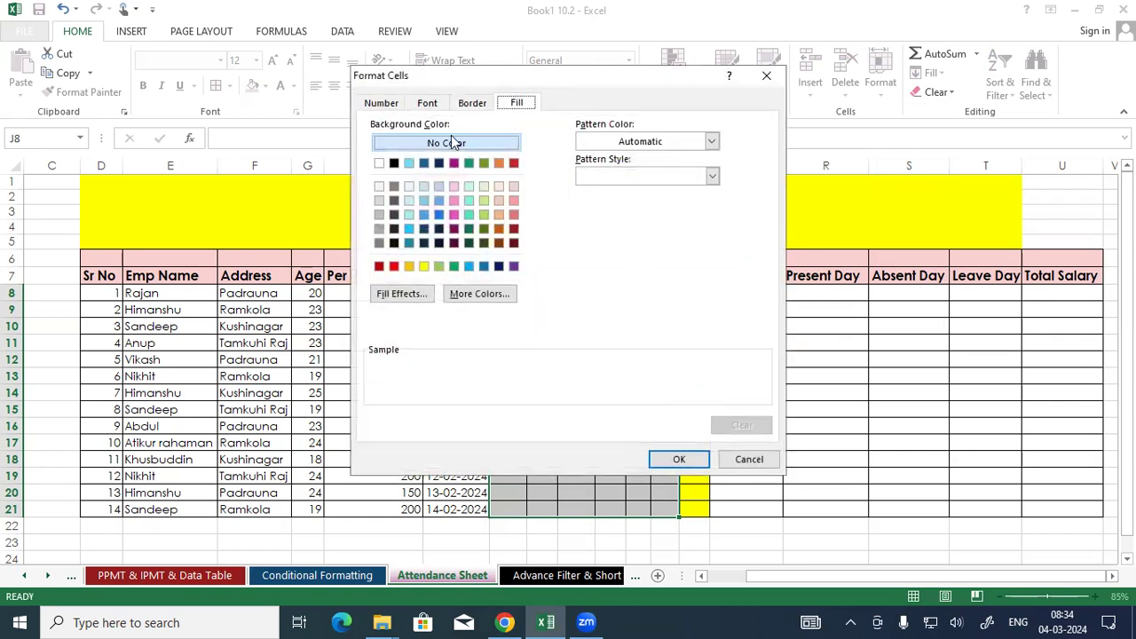
Format the "A" rule with bold white font and standard red fill, and apply it.
click(429, 103)
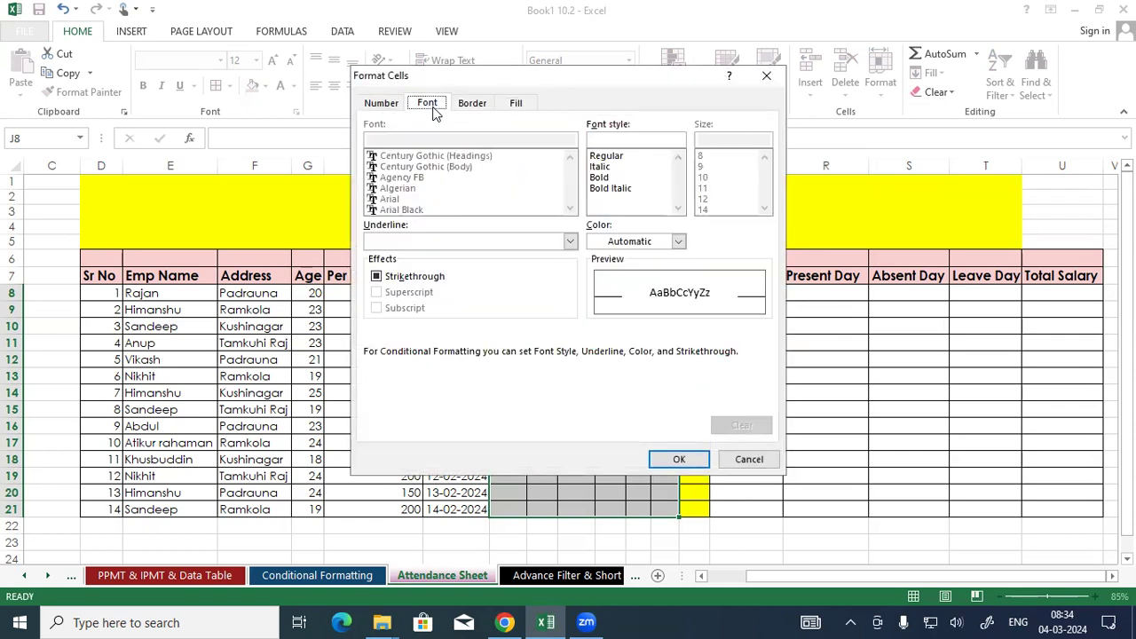
click(602, 178)
click(678, 242)
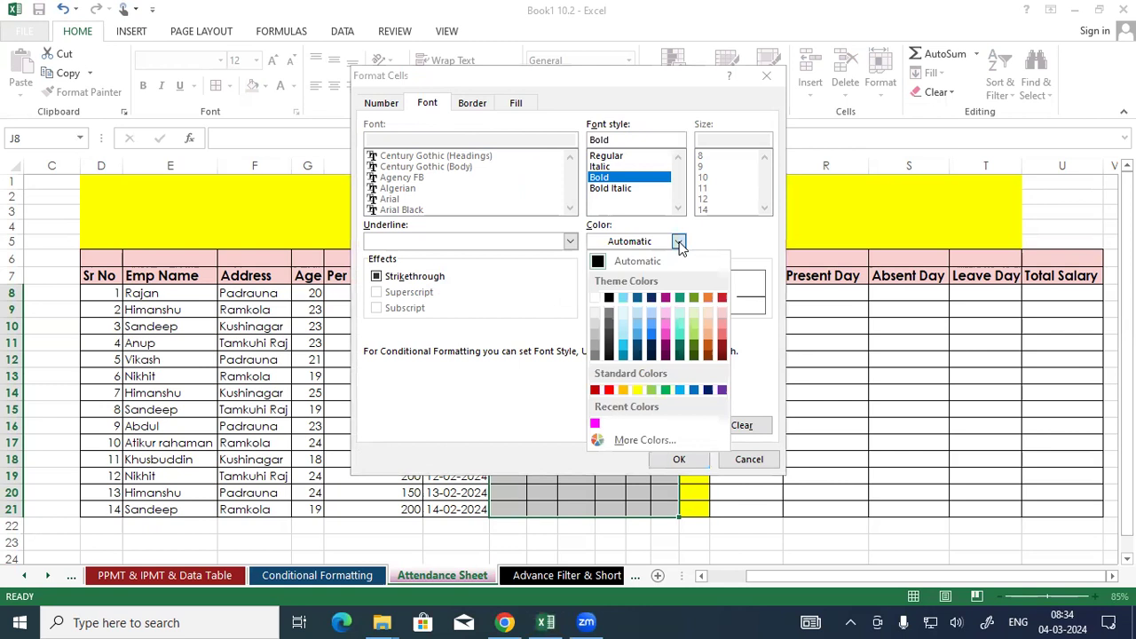
click(595, 298)
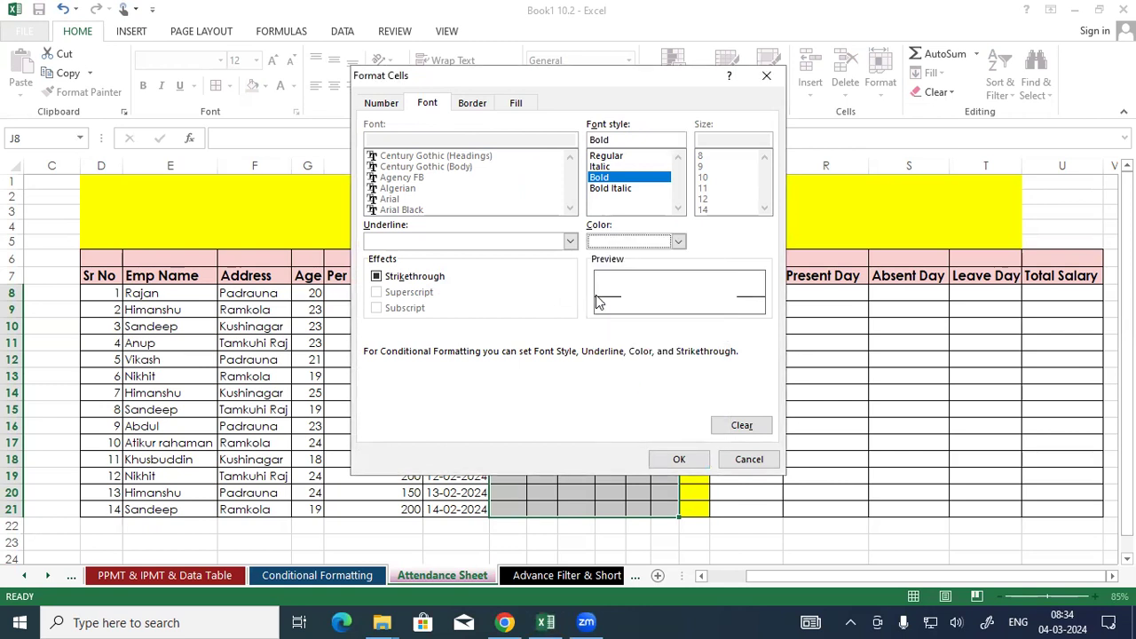
click(517, 104)
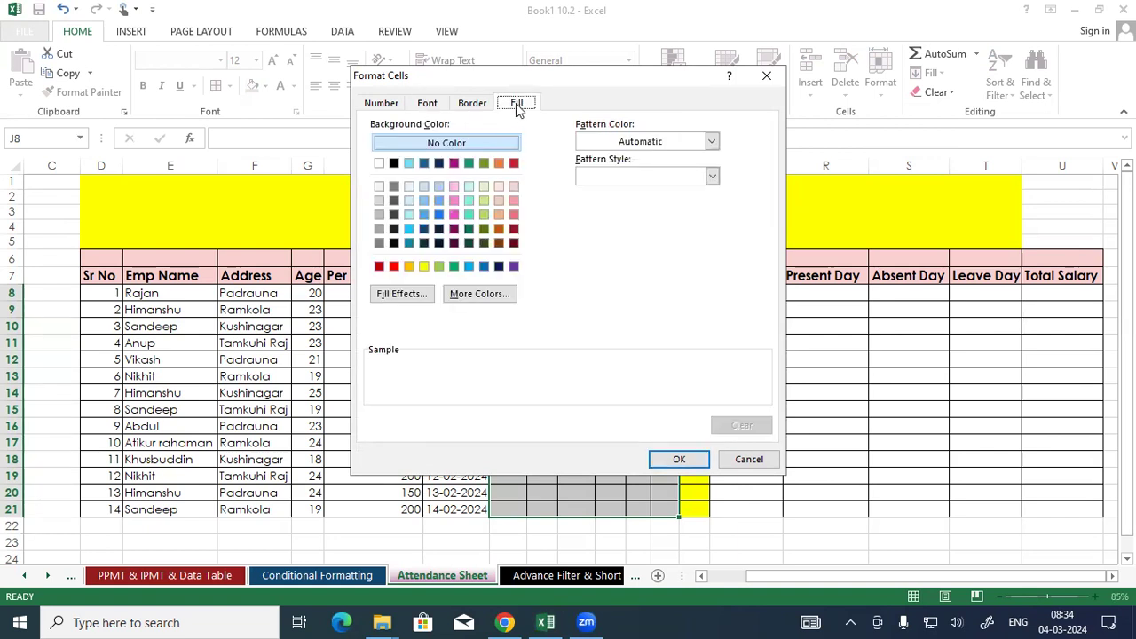
click(394, 267)
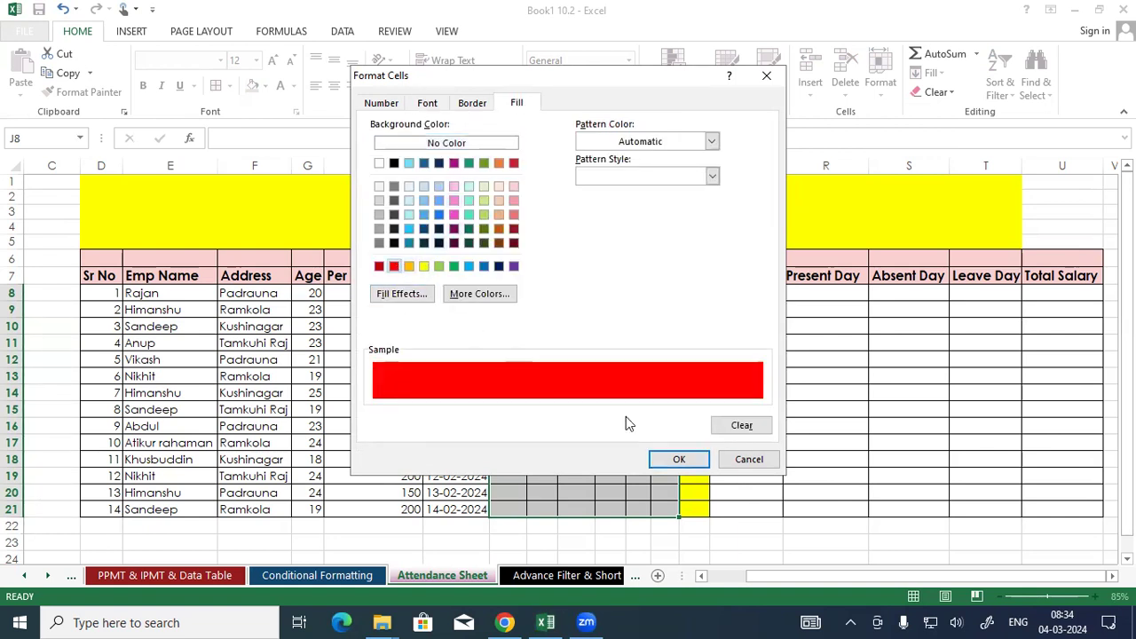
click(679, 459)
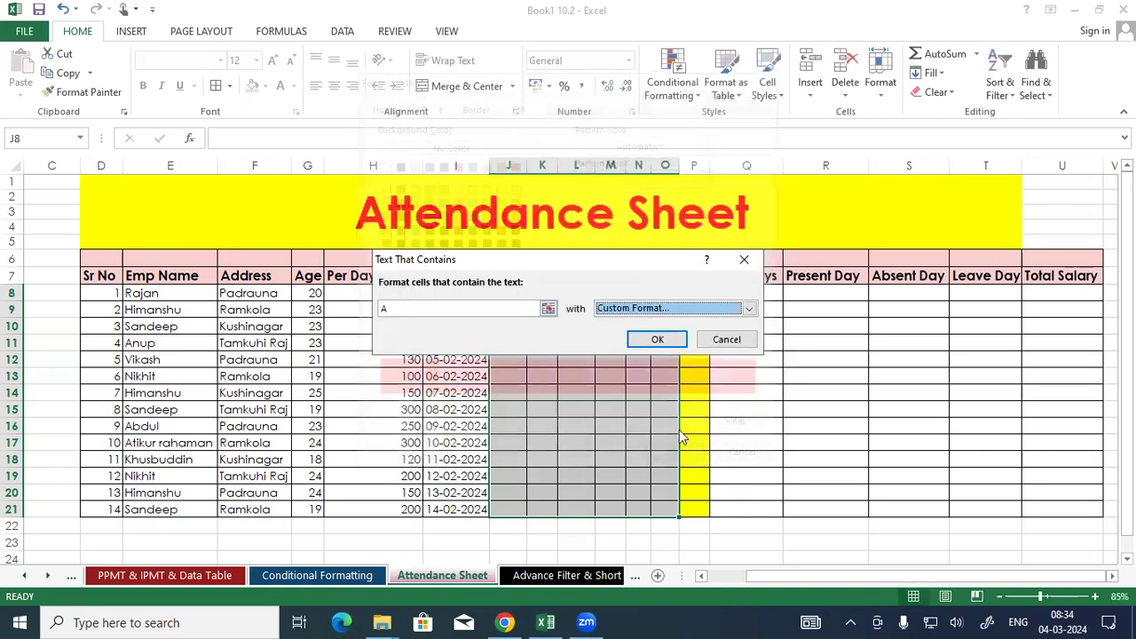
click(662, 343)
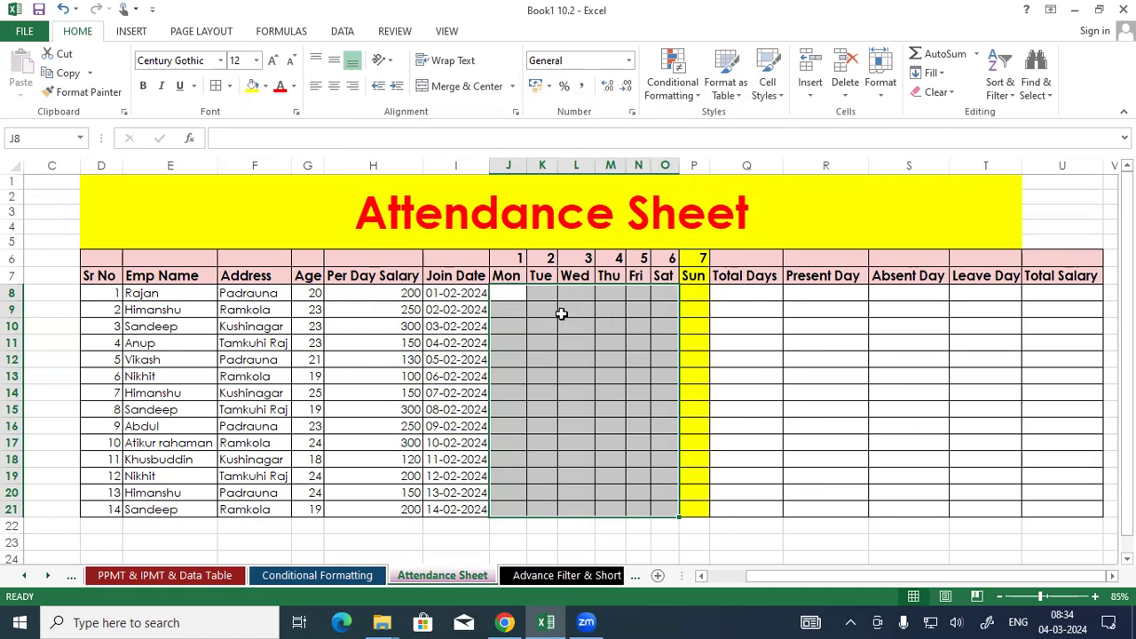
Set up a Text That Contains rule for "L" with a custom format on the attendance cells J8:O21.
click(674, 75)
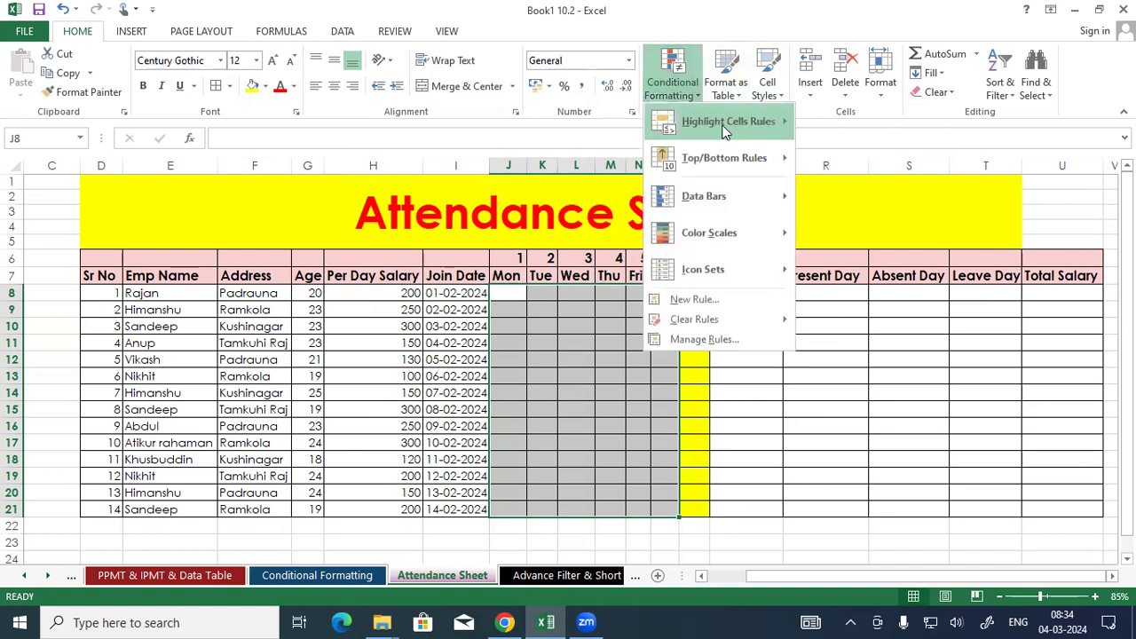
mouse_move(725, 132)
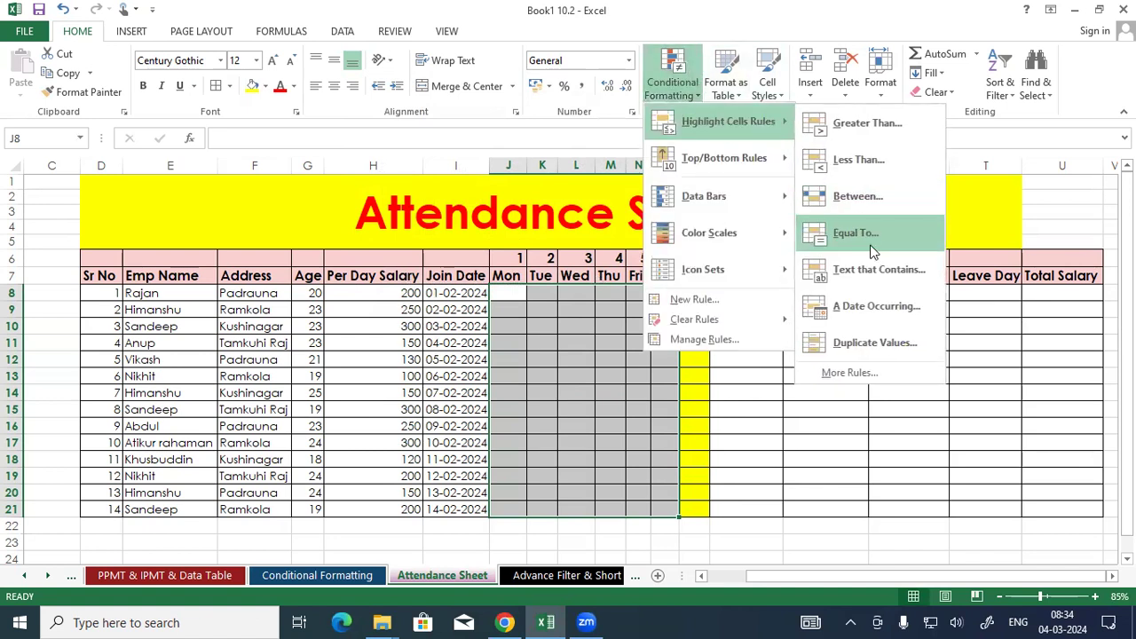
click(866, 268)
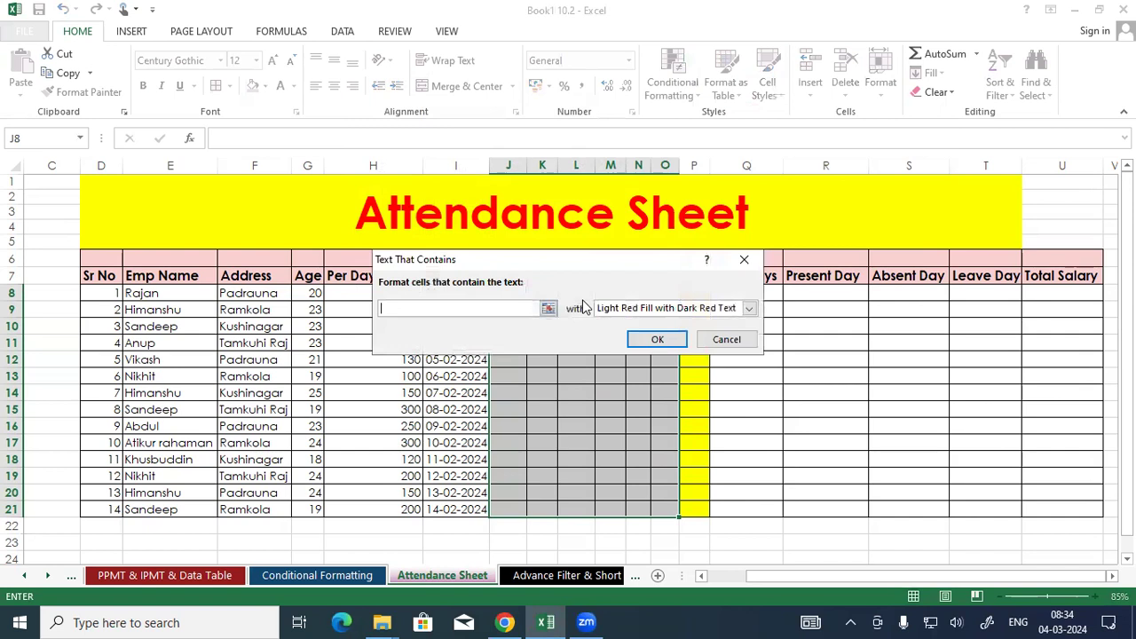
text(L)
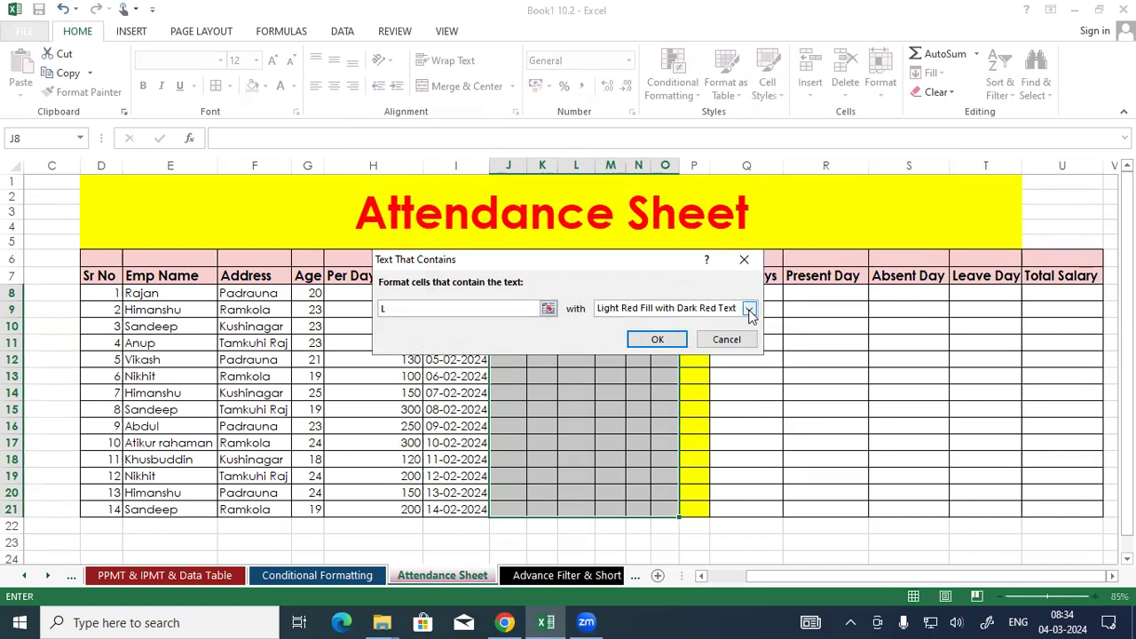
click(751, 311)
click(662, 386)
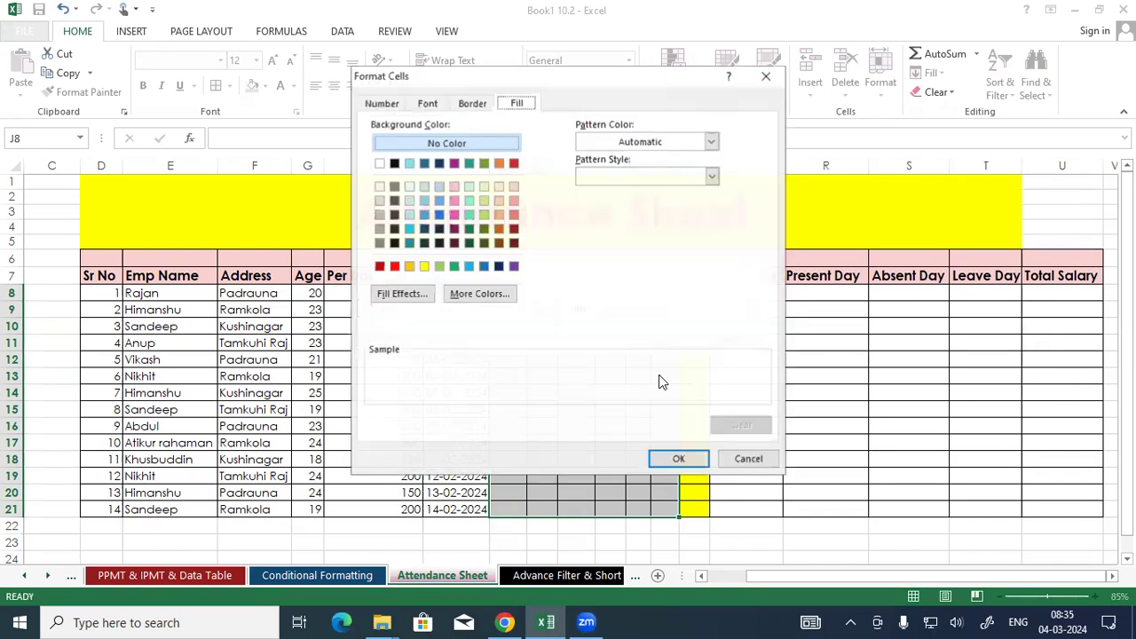
Format the "L" rule with bold black font and standard yellow fill, apply it, and select the first Monday cell, J8.
click(426, 104)
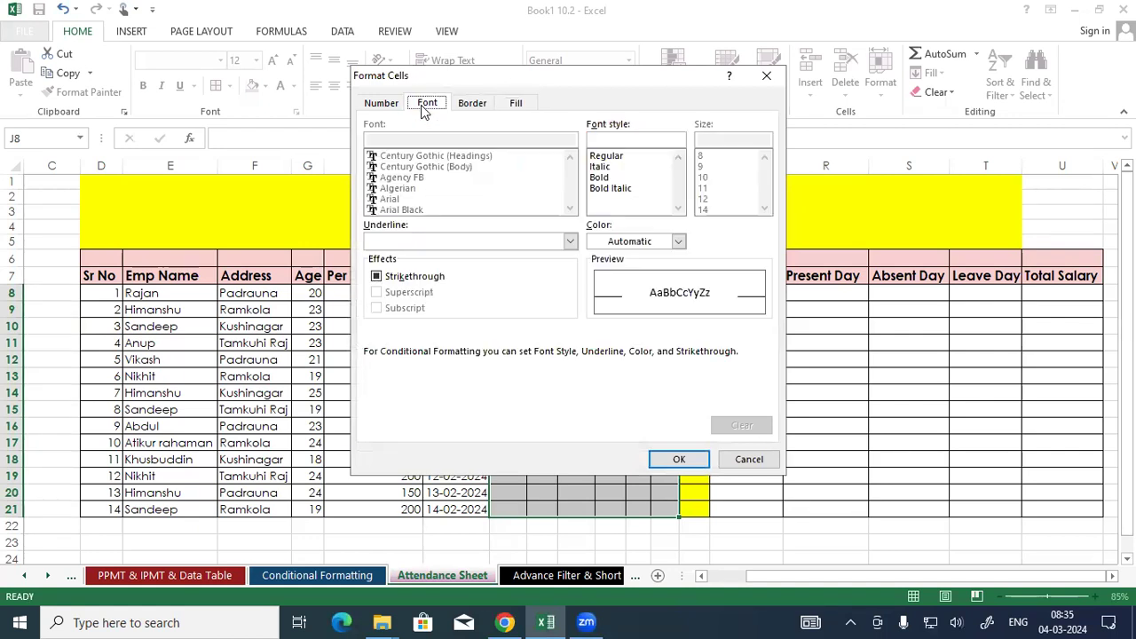
click(613, 178)
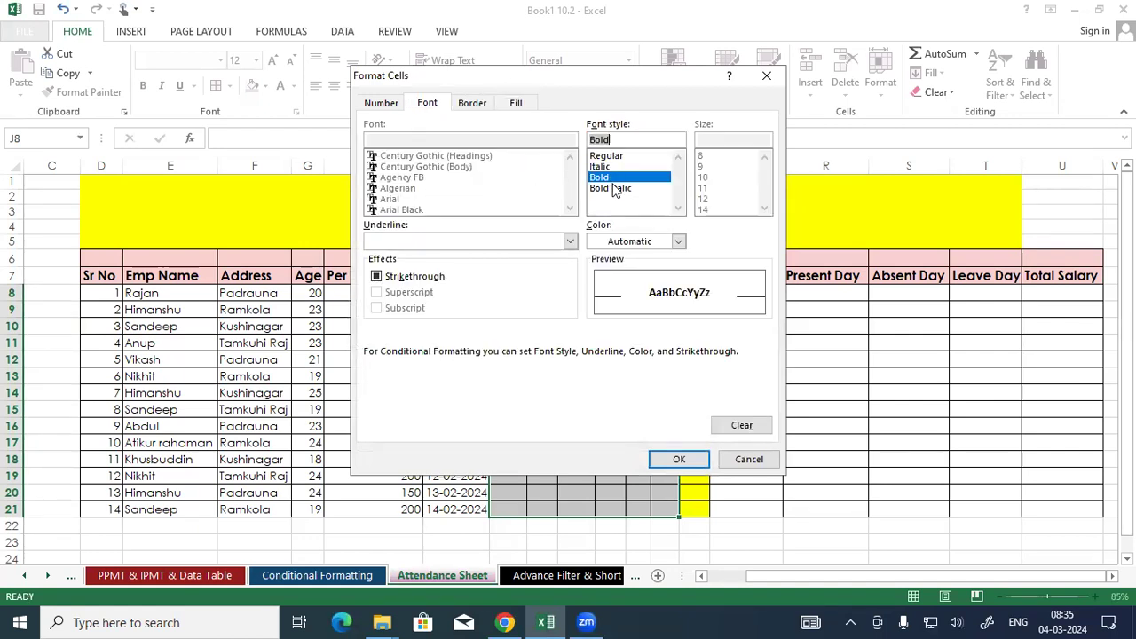
click(678, 241)
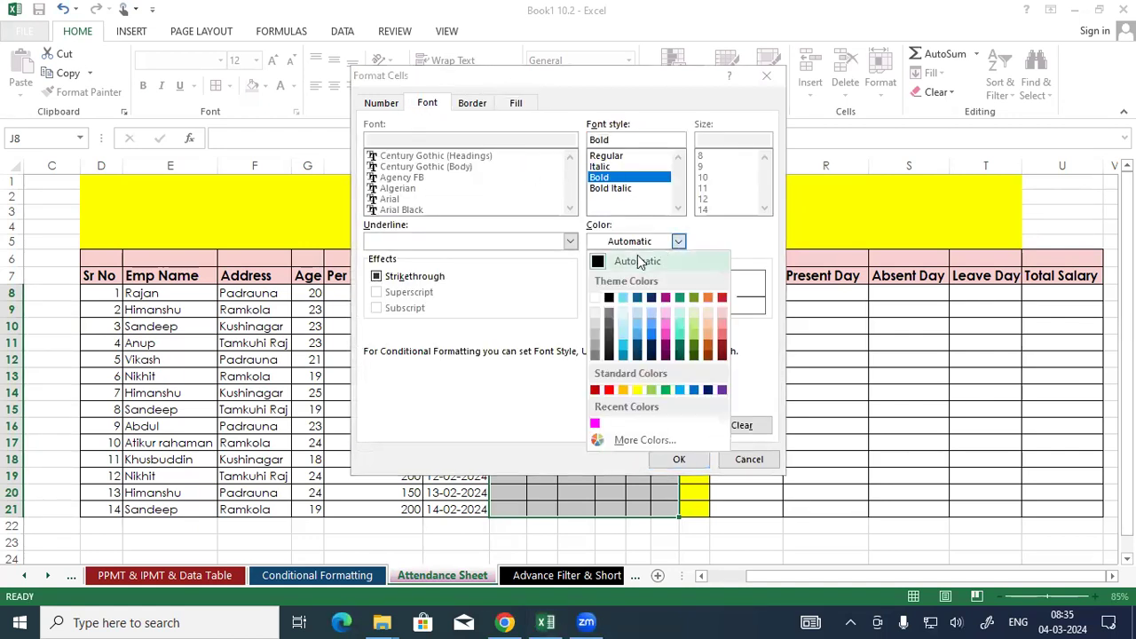
click(609, 298)
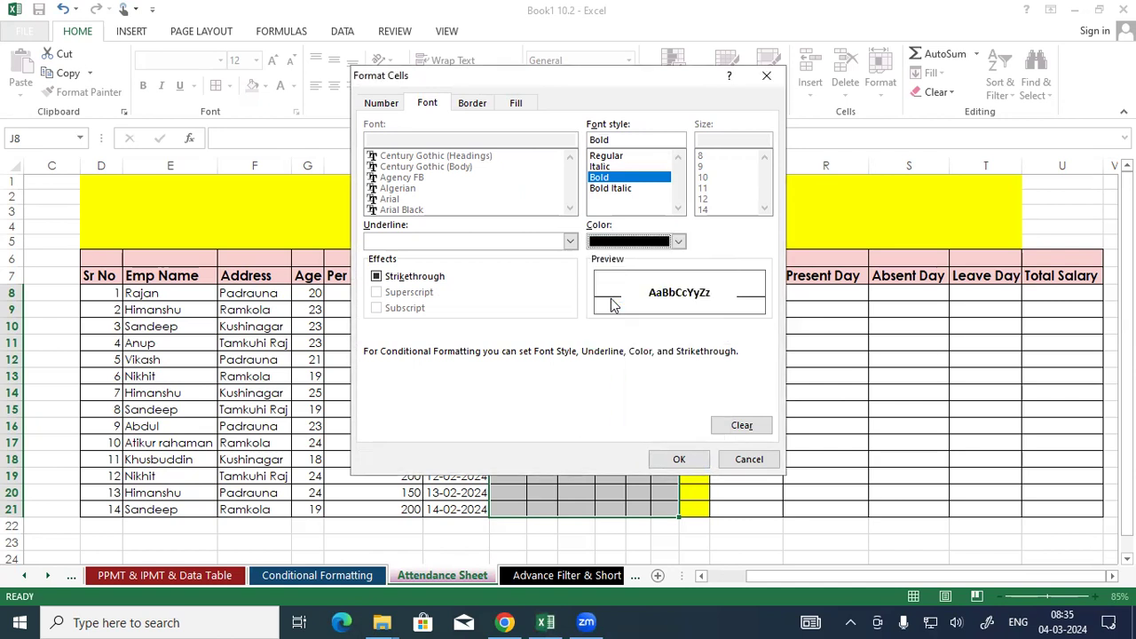
click(524, 103)
click(424, 266)
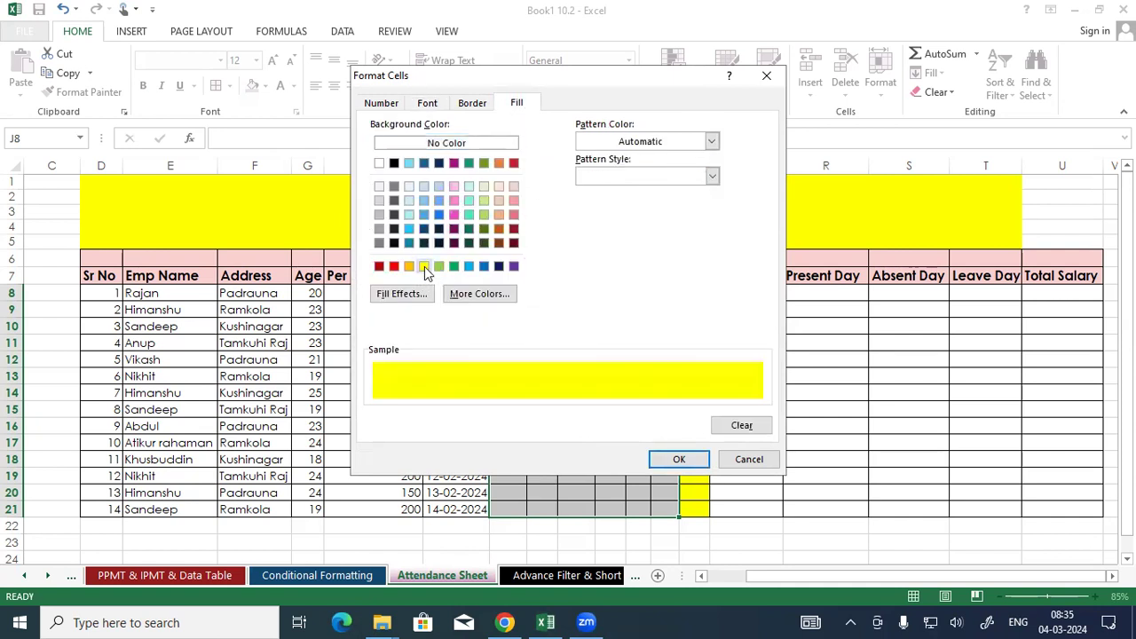
click(679, 458)
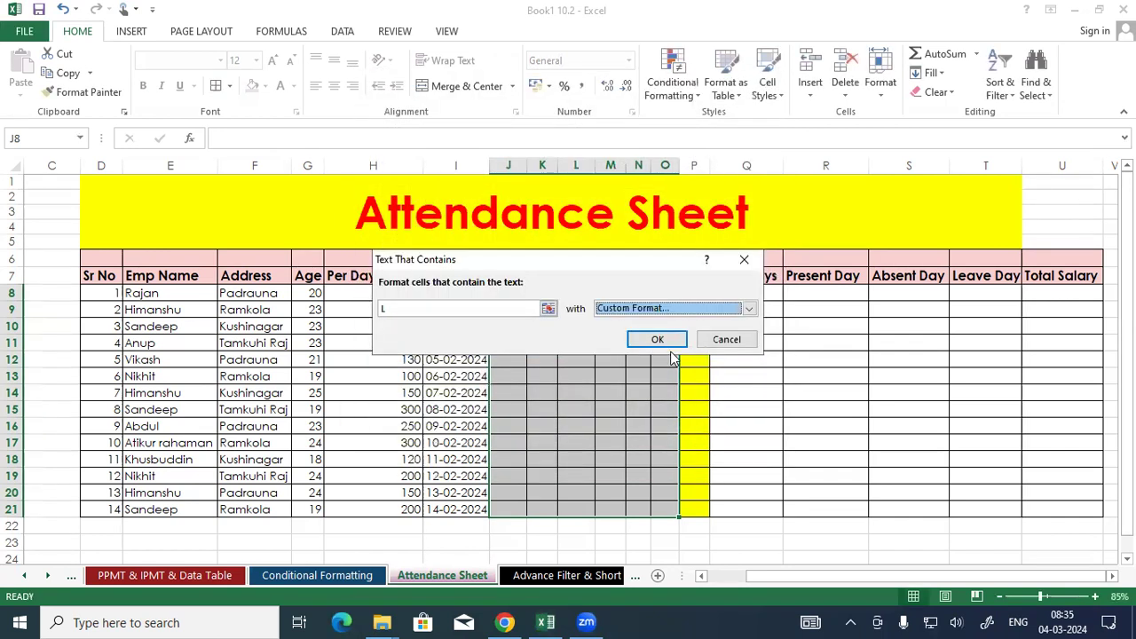
click(658, 339)
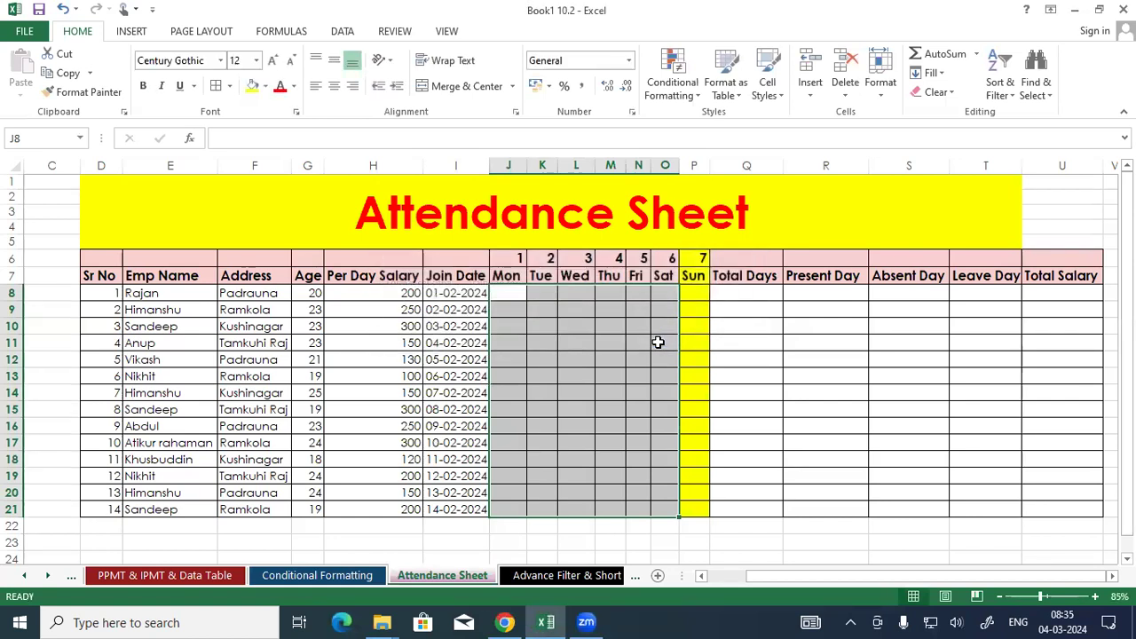
click(850, 376)
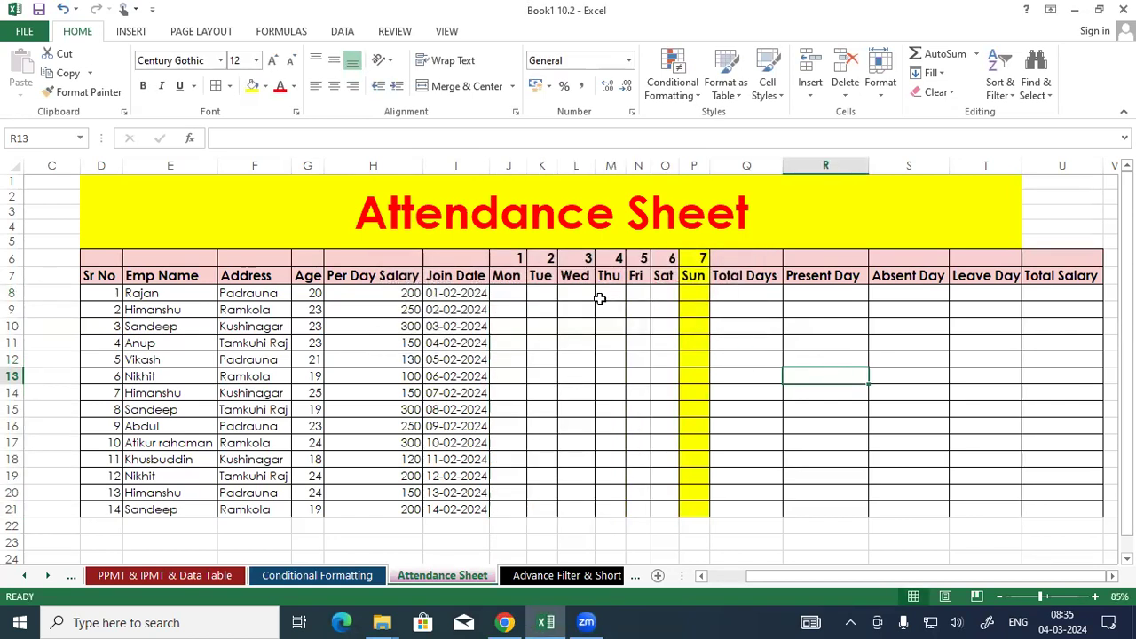
click(521, 293)
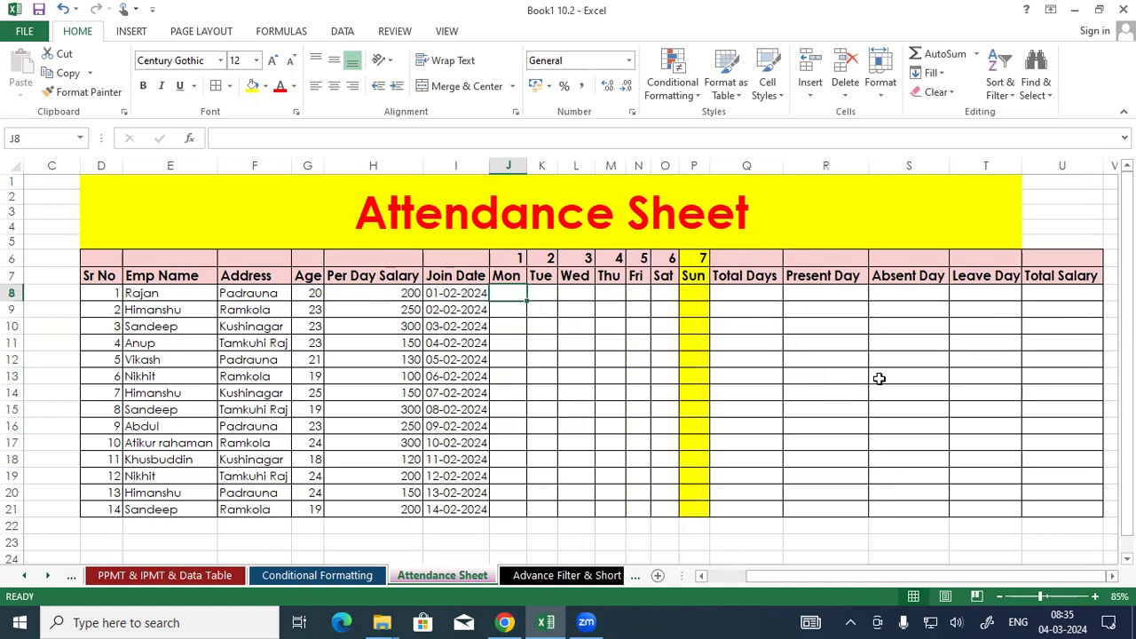
Enter the first employee's Monday to Saturday attendance in J8:O8 as P, A, P, L, P, A.
text(P)
key(Tab)
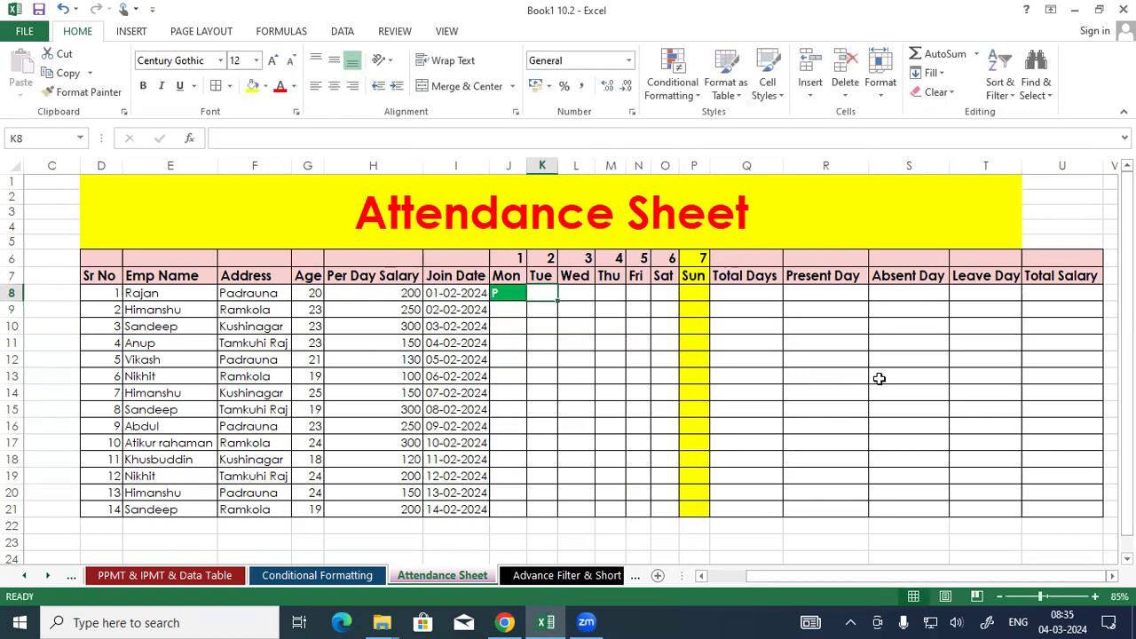
text(A)
key(Tab)
text(P)
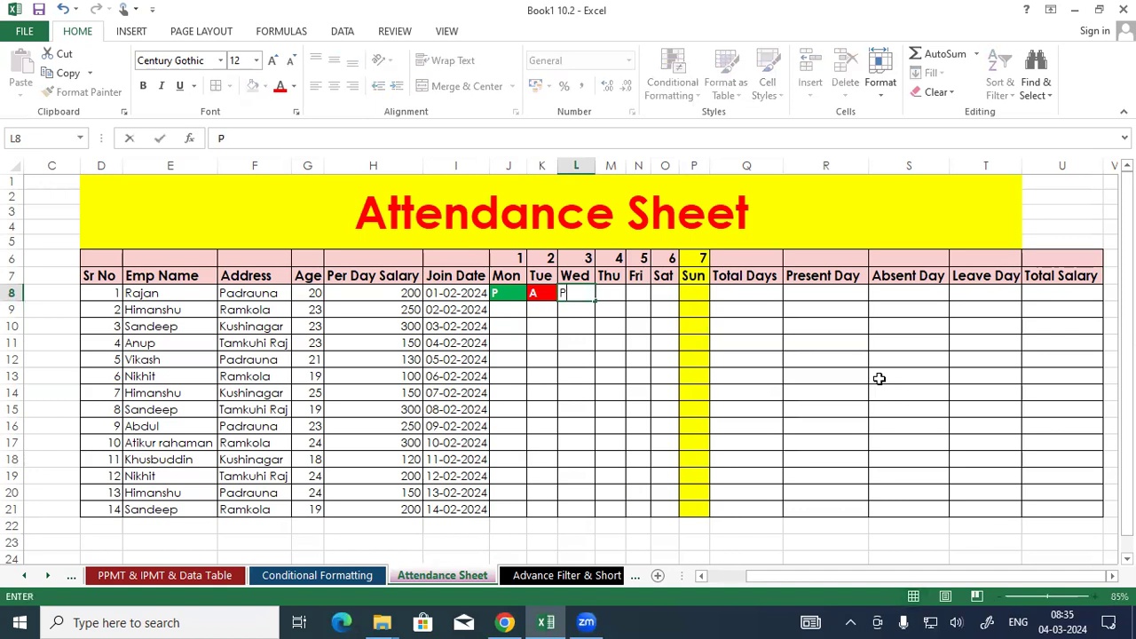
key(Tab)
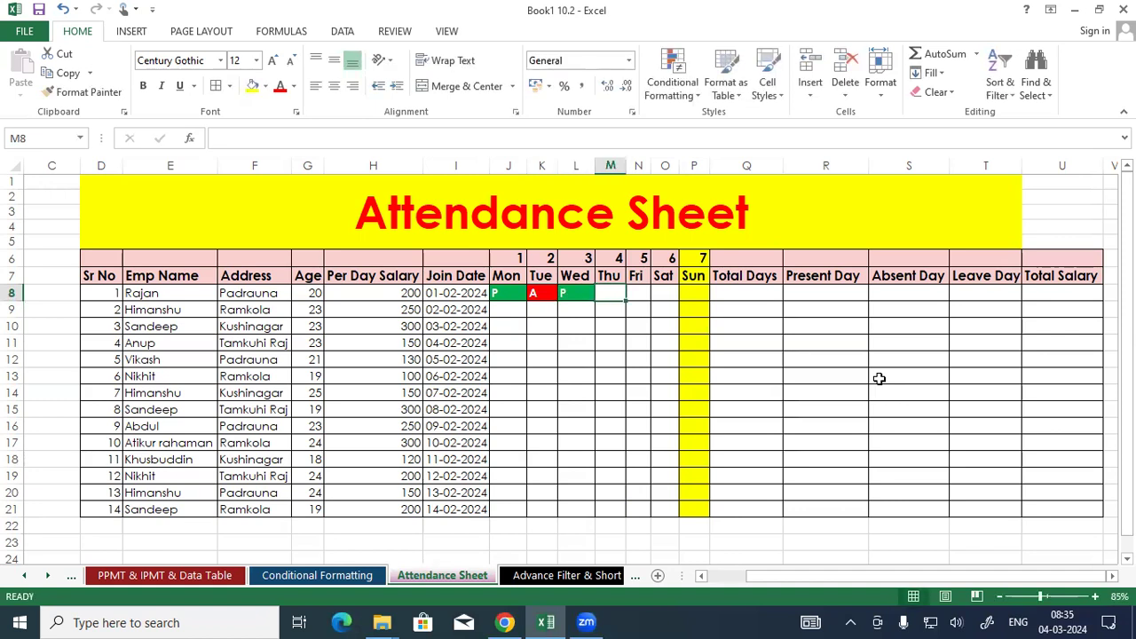
text(L)
key(Tab)
text(P)
key(Tab)
text(A)
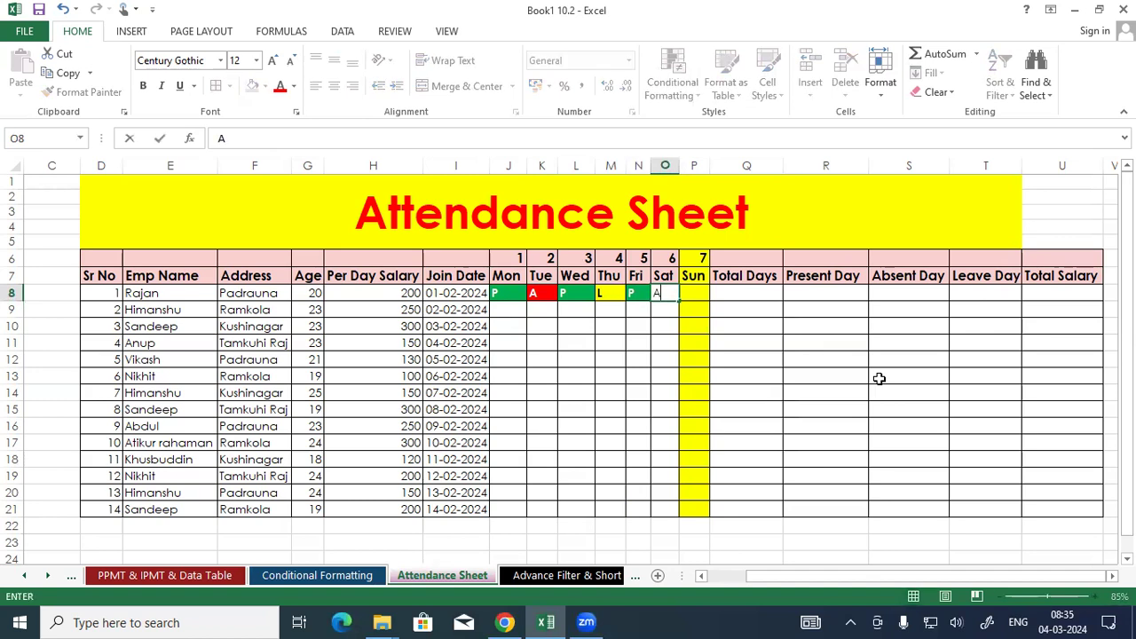
key(Return)
Enter the second employee's Monday to Saturday attendance in J9:O9 as P, P, A, A, A, L.
key(Left)
key(Left)
key(Left)
key(Left)
key(Left)
key(Left)
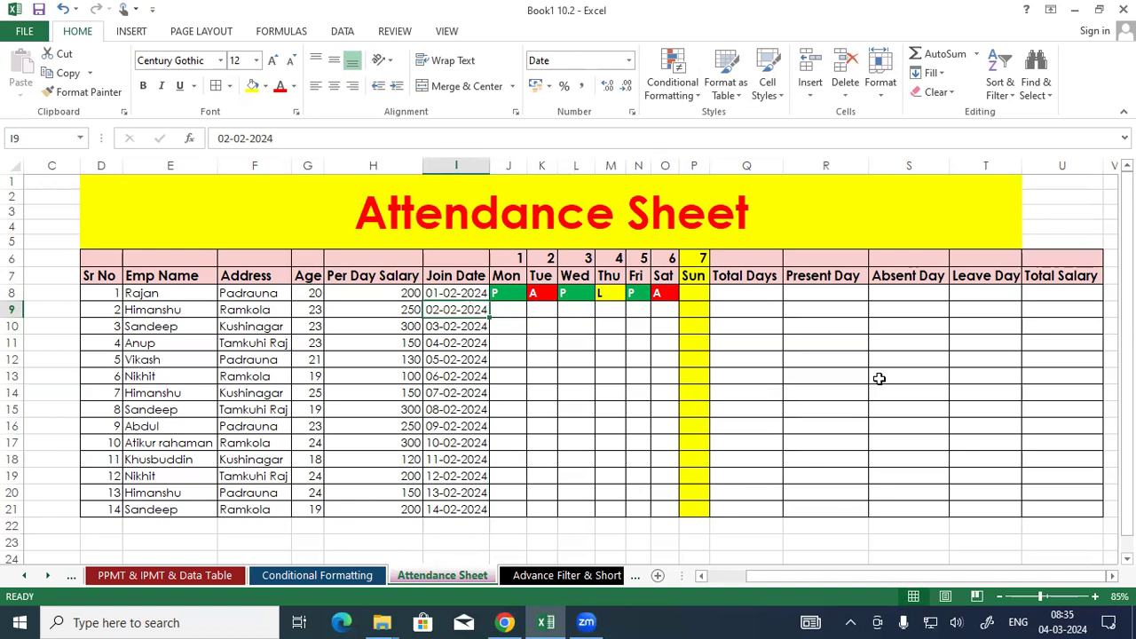
key(Right)
text(P)
key(Right)
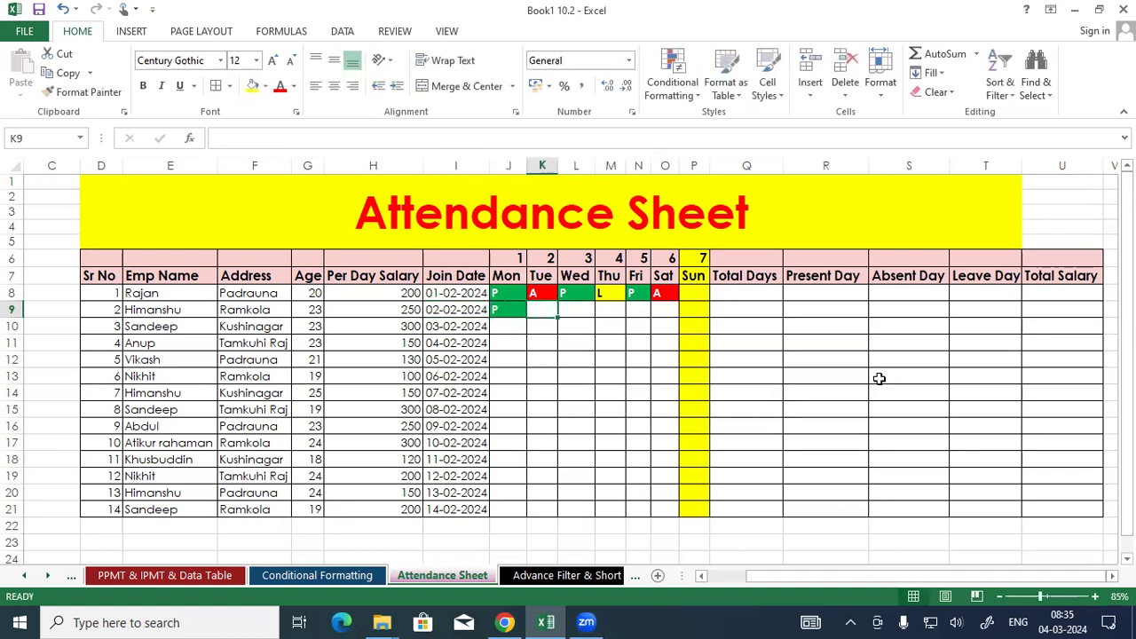
text(P)
key(Right)
text(A)
key(Right)
text(A)
key(Right)
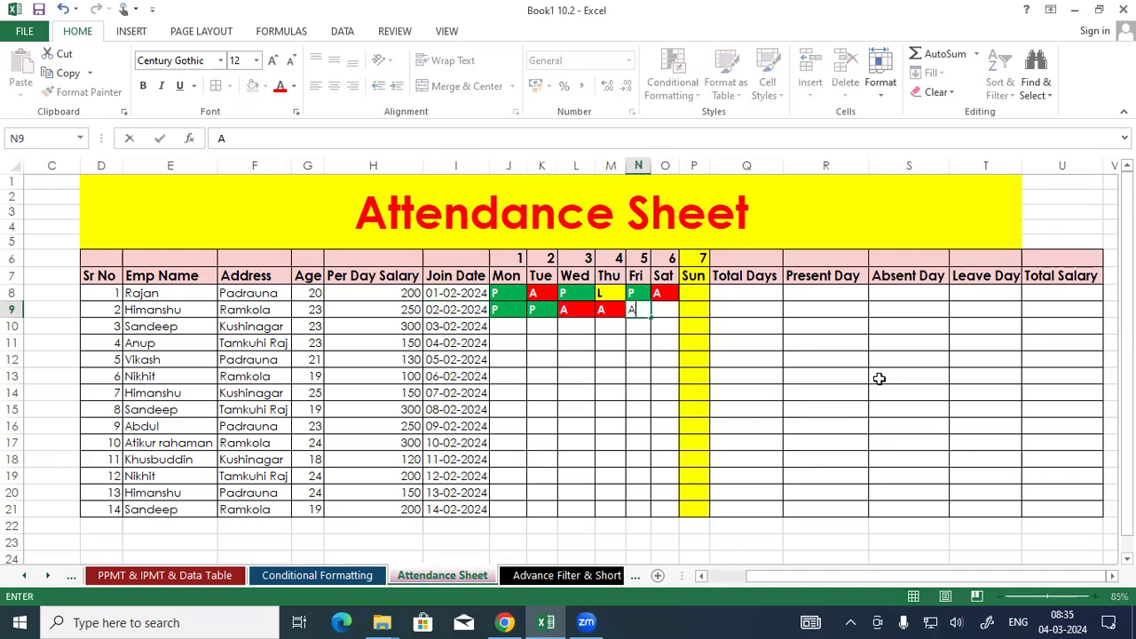
text(A)
key(Right)
text(L)
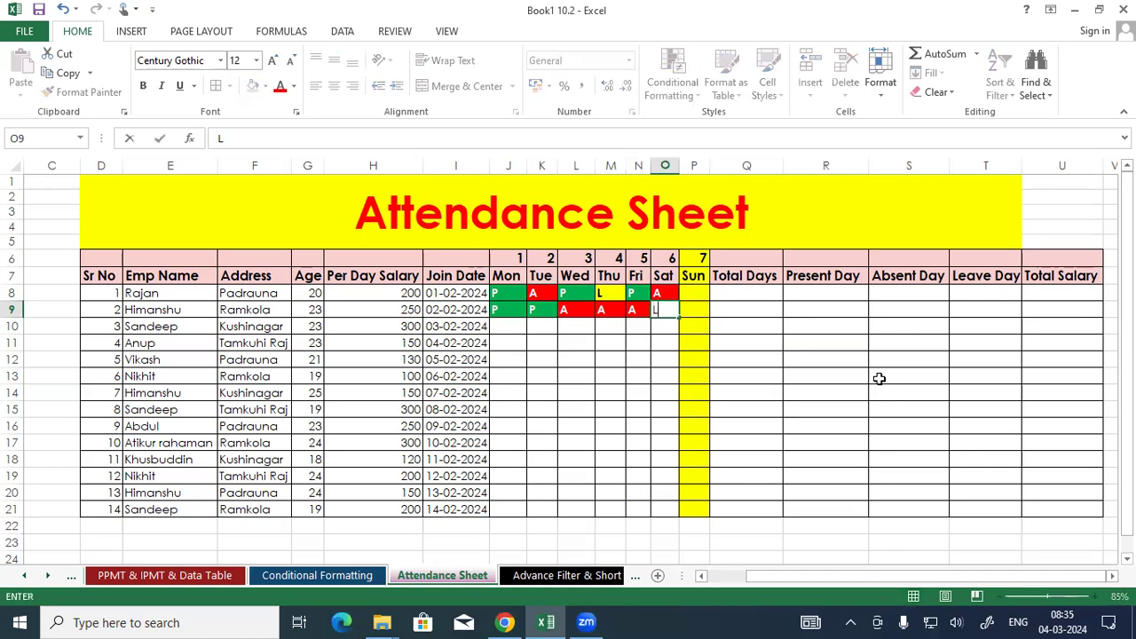
key(Return)
Mark the third employee's Monday attendance in J10 as L and select the Monday cell below it.
key(Left)
key(Left)
key(Left)
key(Left)
key(Left)
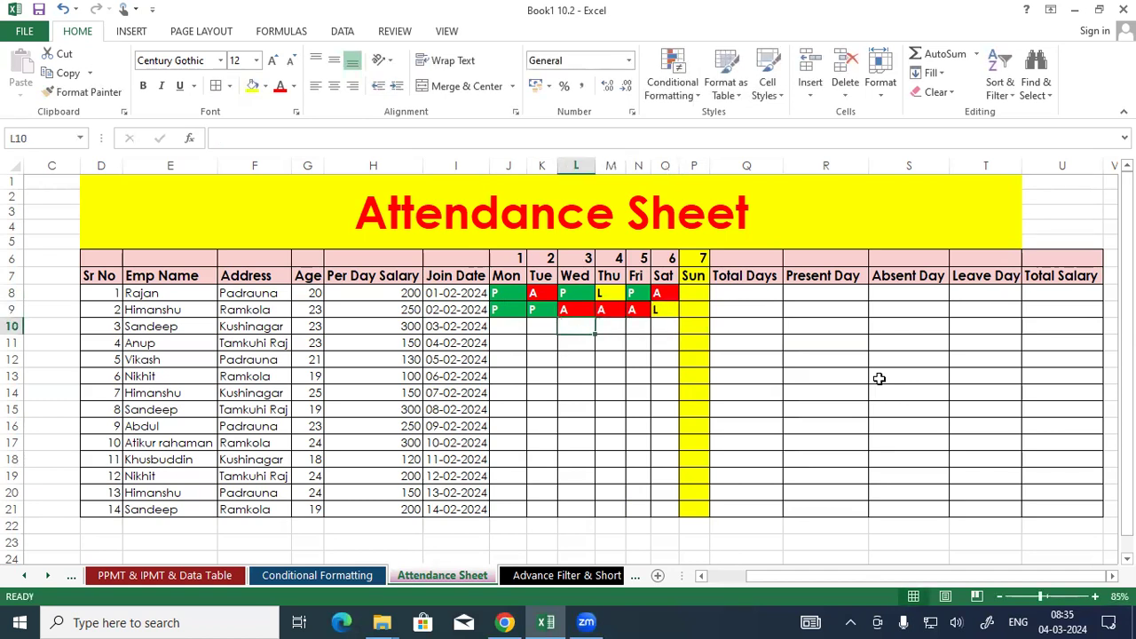
text(L)
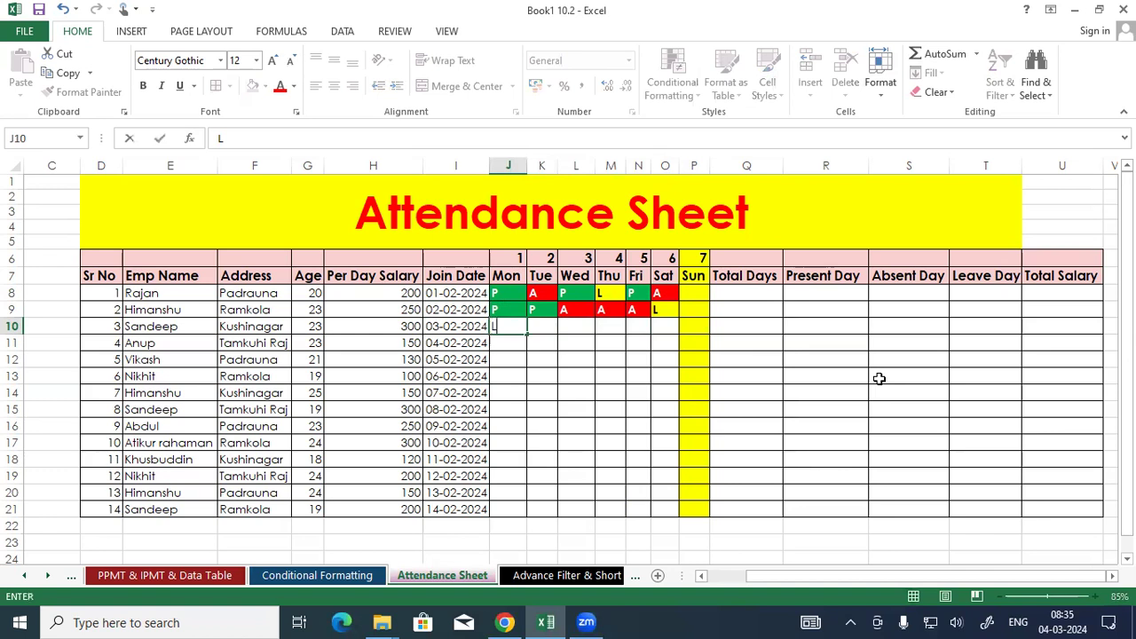
key(Right)
key(Down)
key(Left)
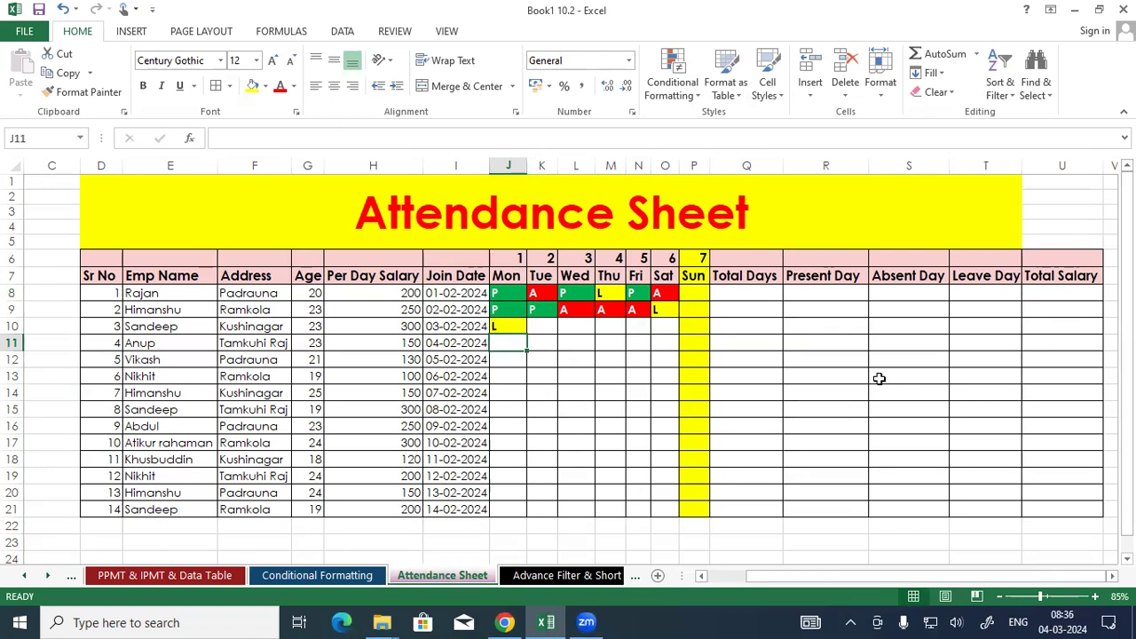
Fill the remaining Monday cells J11:J21 downward with P, A, P, L, P, A, L, P, P, P, A.
text(P)
key(Return)
text(A)
key(Return)
text(P)
key(Return)
text(L)
key(Return)
text(P)
key(Return)
text(A)
key(Return)
text(L)
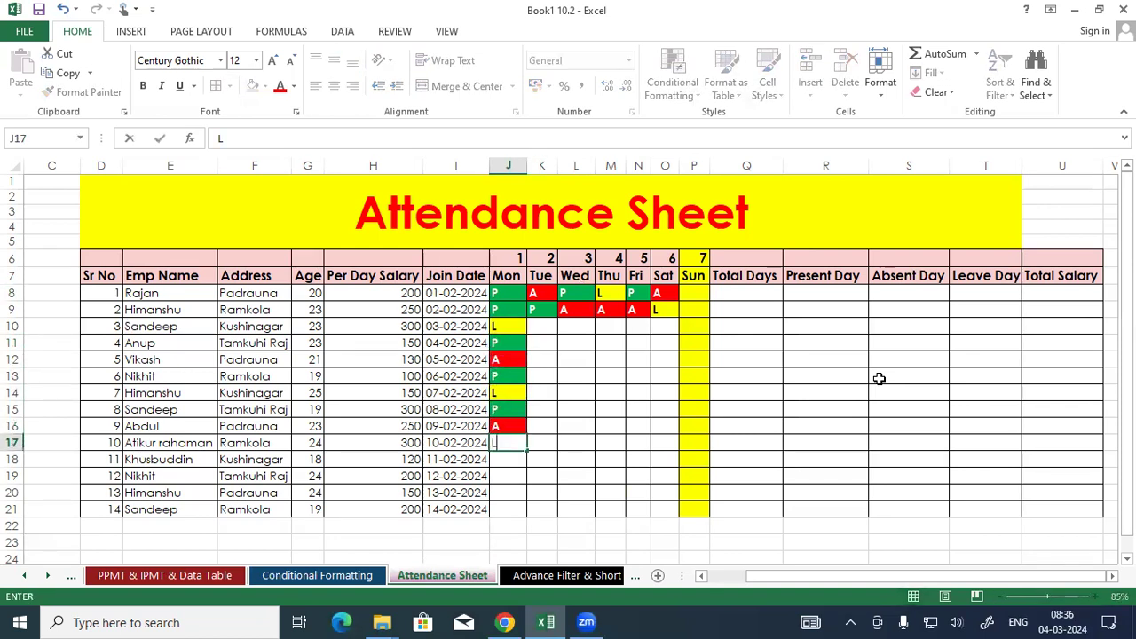
key(Return)
text(P)
key(Return)
text(P)
key(Return)
text(P)
key(Return)
text(A)
key(Return)
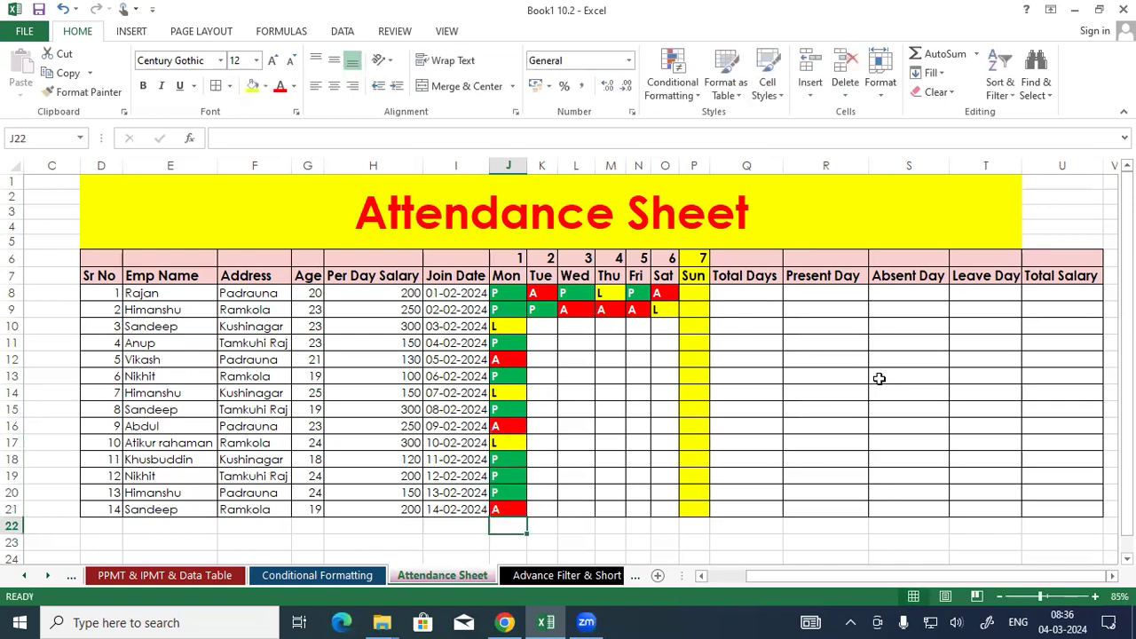
Fill the Tuesday cells from K21 up to K10 with P, A, P, A, L, P, A, L, P, A, P, A.
key(Right)
key(Up)
text(P)
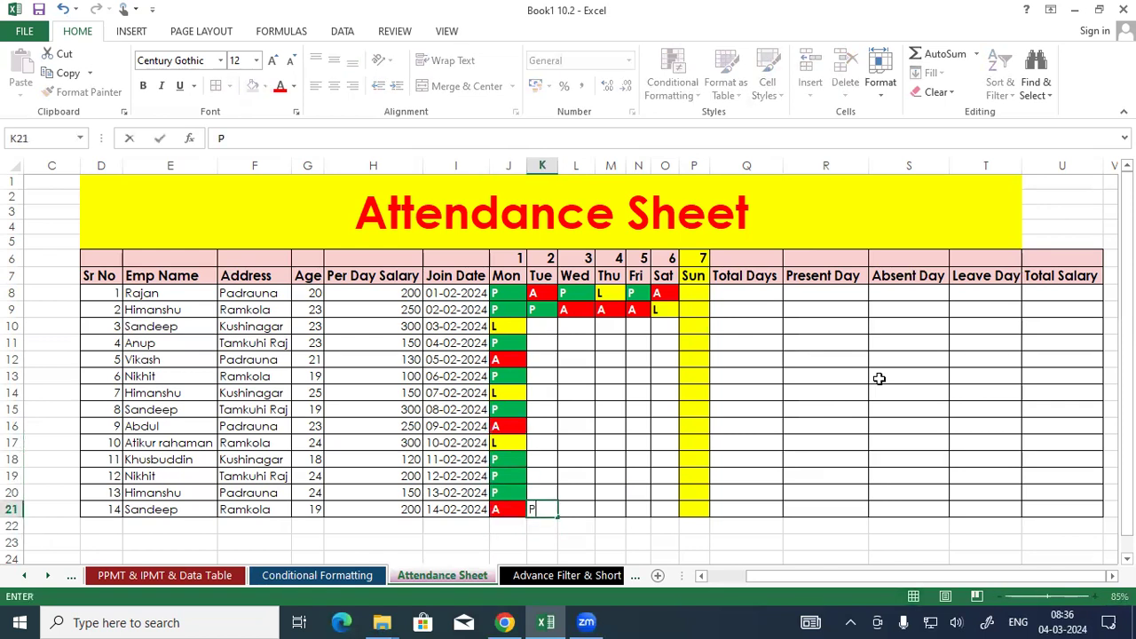
key(Up)
text(A)
key(Up)
text(P)
key(Up)
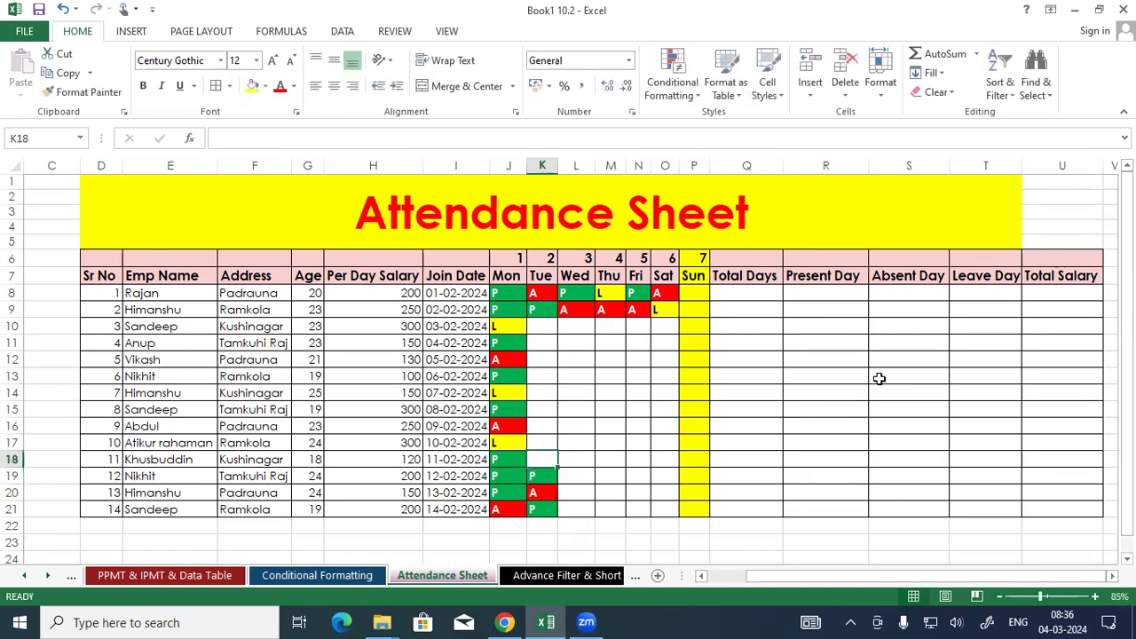
text(A)
key(Up)
text(L)
key(Up)
text(P)
key(Up)
text(A)
key(Up)
text(L)
key(Up)
text(P)
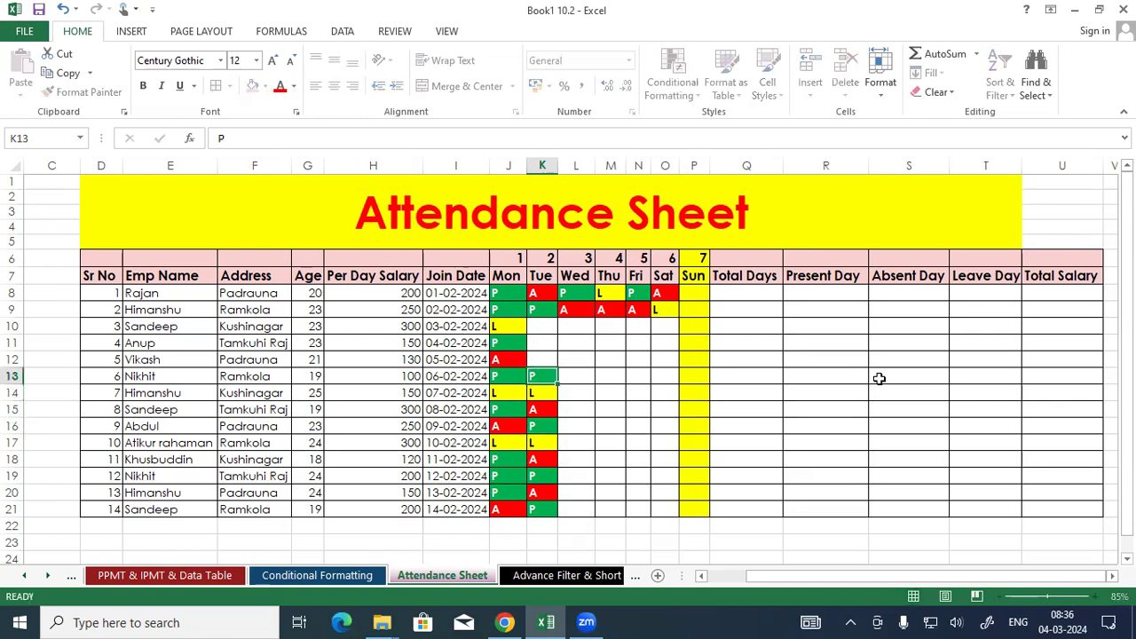
key(Up)
text(A)
key(Up)
text(P)
key(Up)
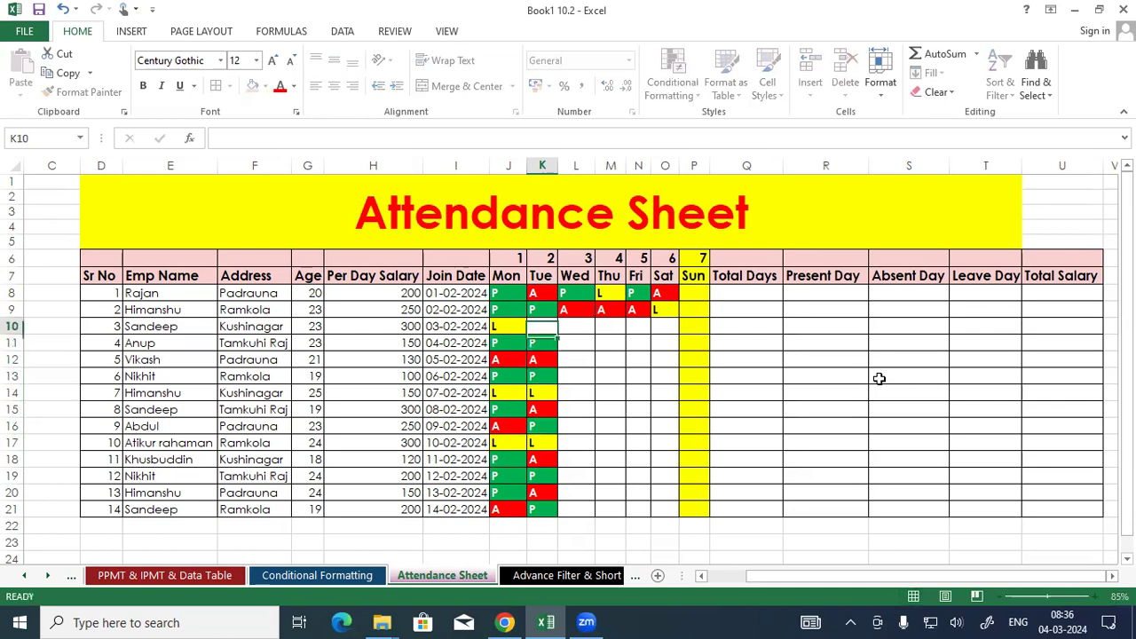
text(A)
key(Return)
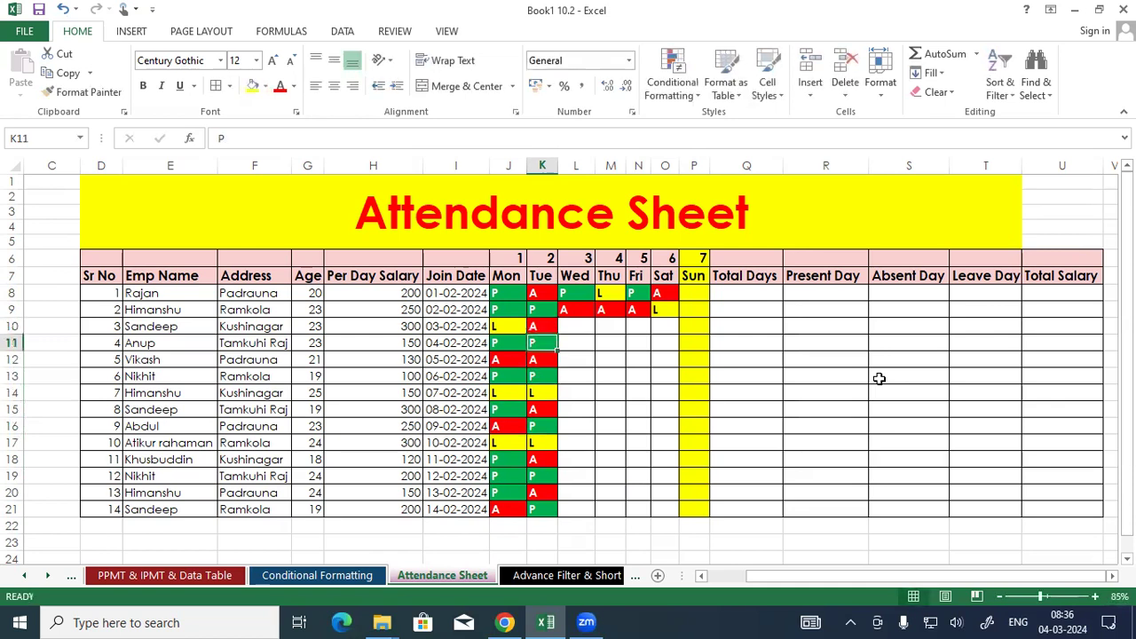
Fill the Wednesday column with L in L10:L12, P in L13:L18, A in L19 and P in L20:L21.
key(Right)
key(Up)
text(L)
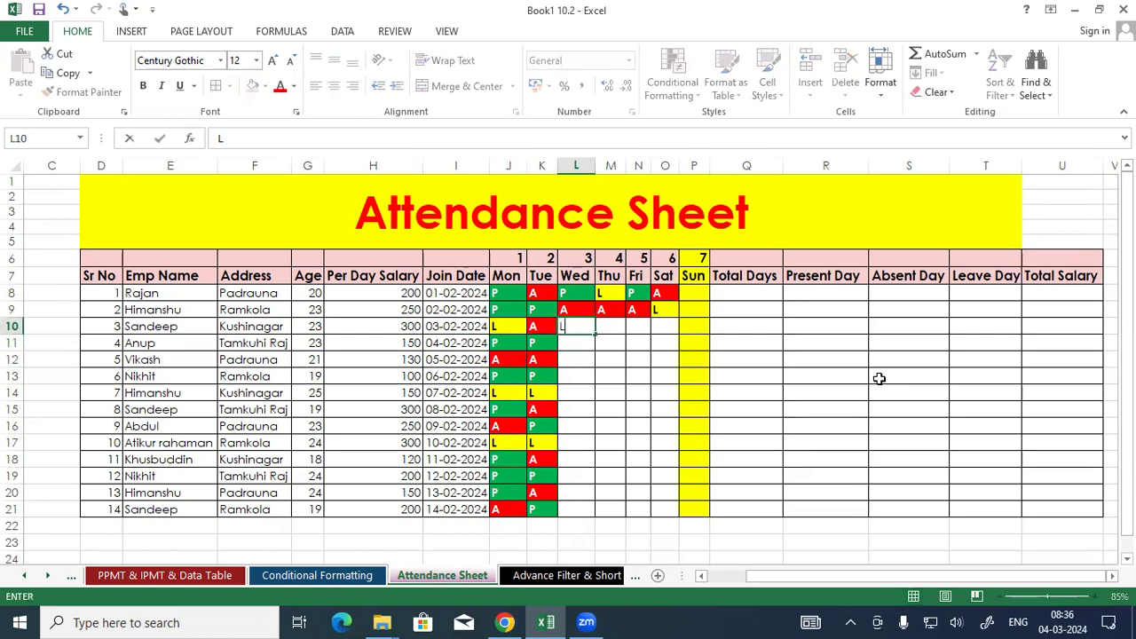
key(Return)
text(L)
key(Return)
text(L)
key(Return)
text(P)
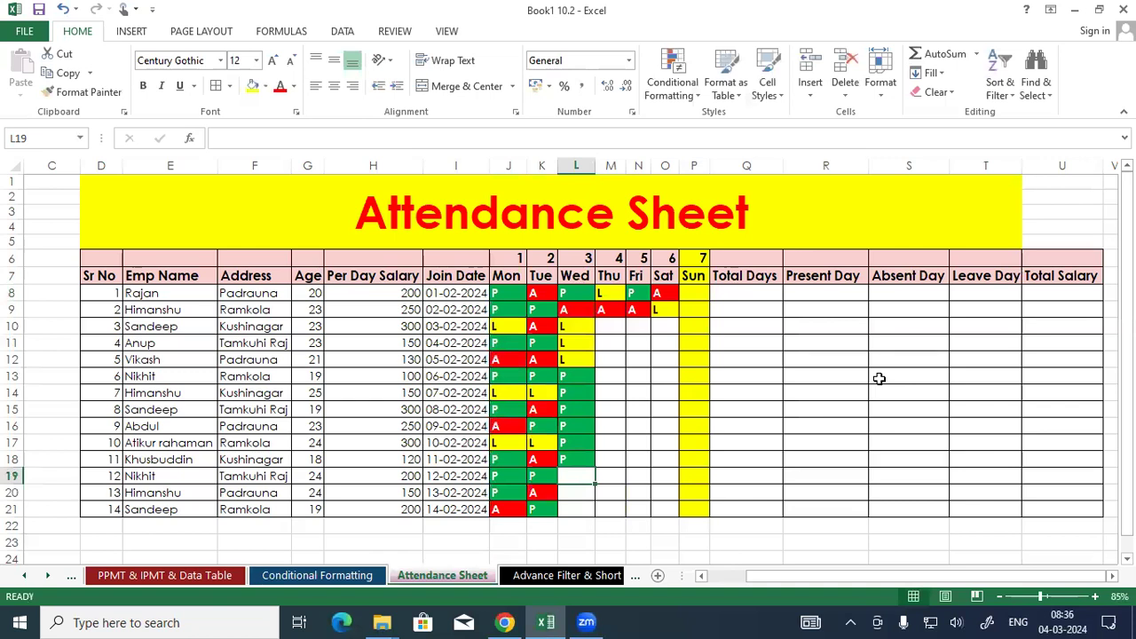
text( P P P P P AA)
key(BackSpace)
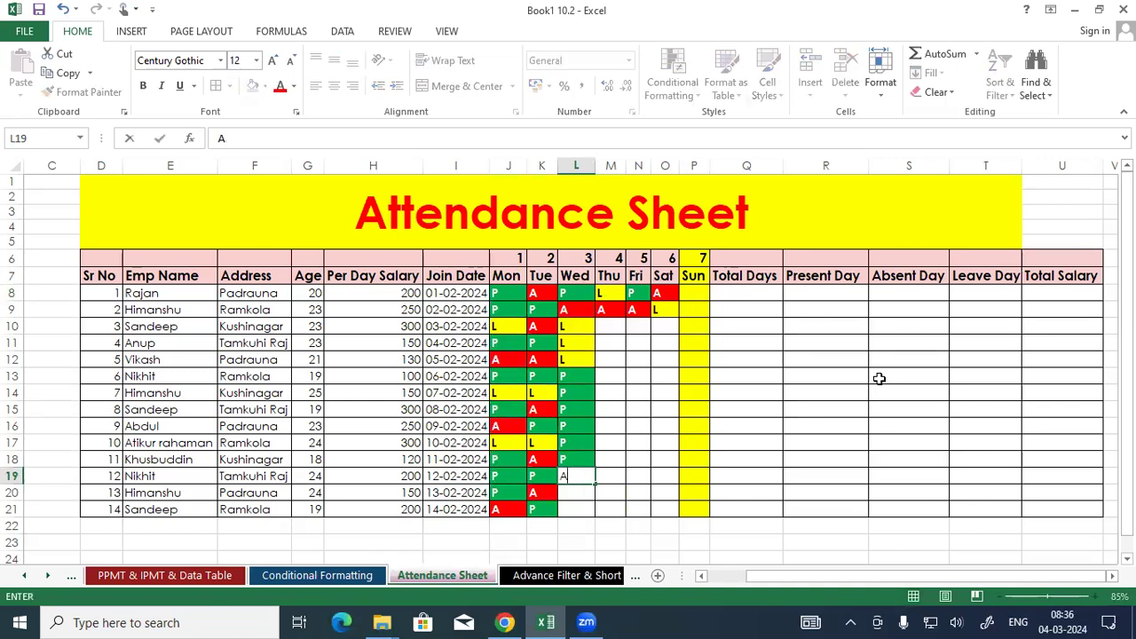
key(Return)
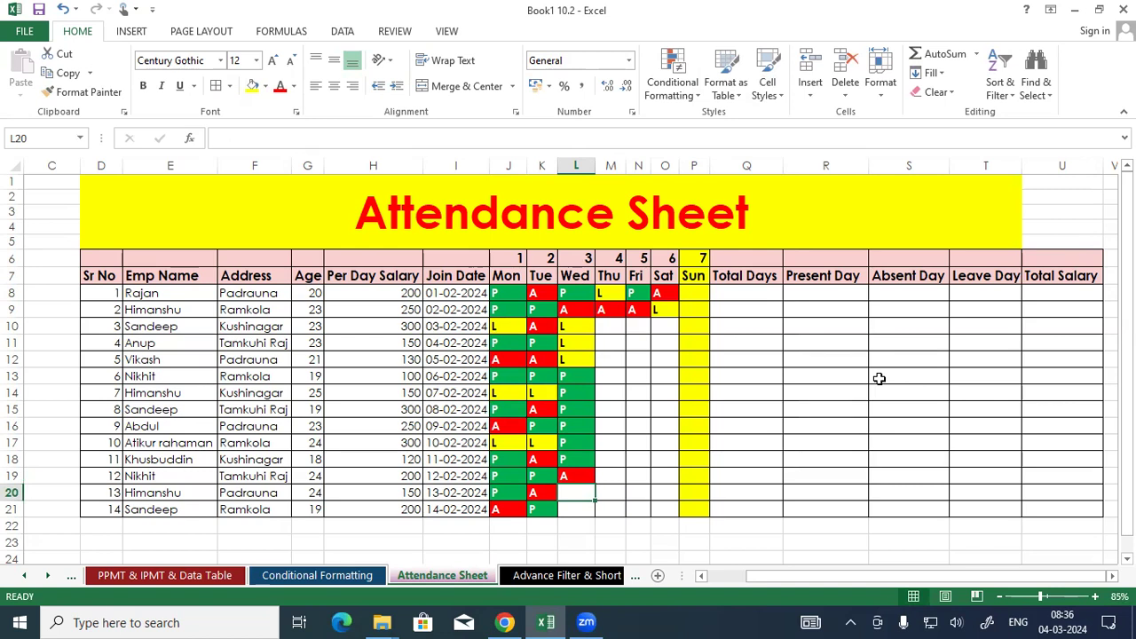
text(P)
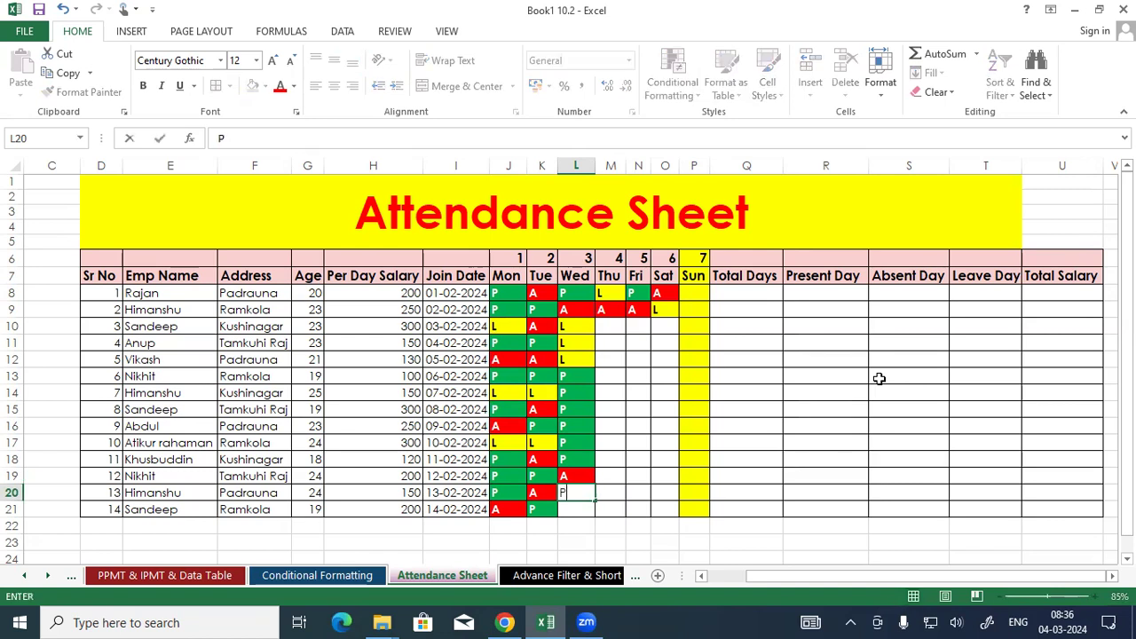
key(Return)
text(P)
key(Right)
Fill the Thursday column from M21 up to M10, with P in M19:M21, A in M15:M18 and P in M10:M14.
text(P)
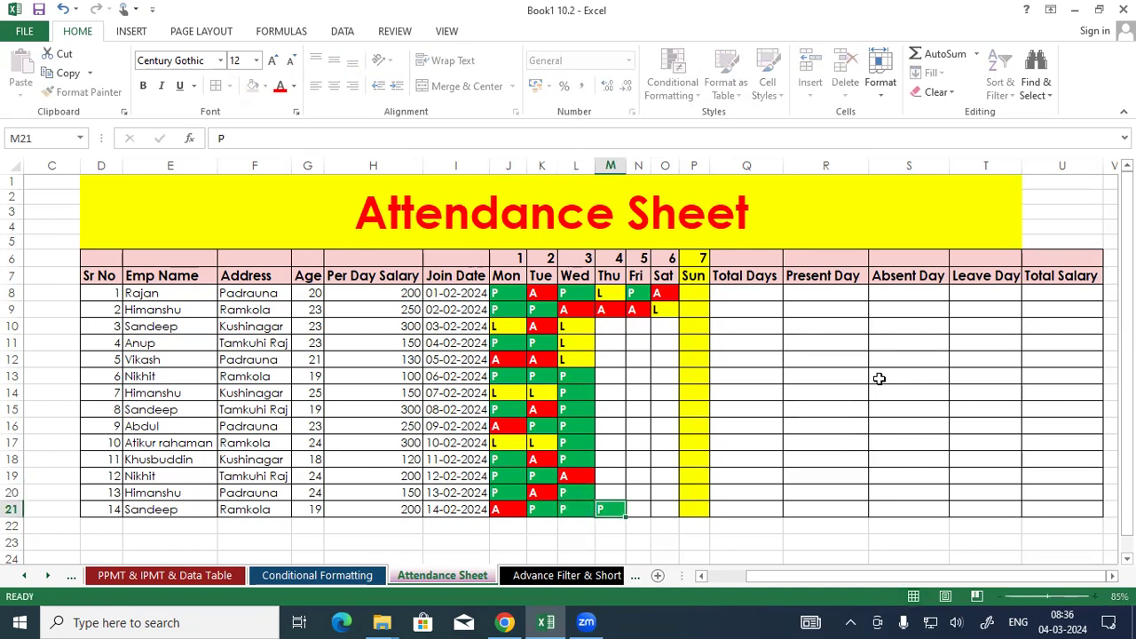
key(Up)
text(P)
key(Up)
text(P)
key(Up)
text(A)
key(Up)
text(A)
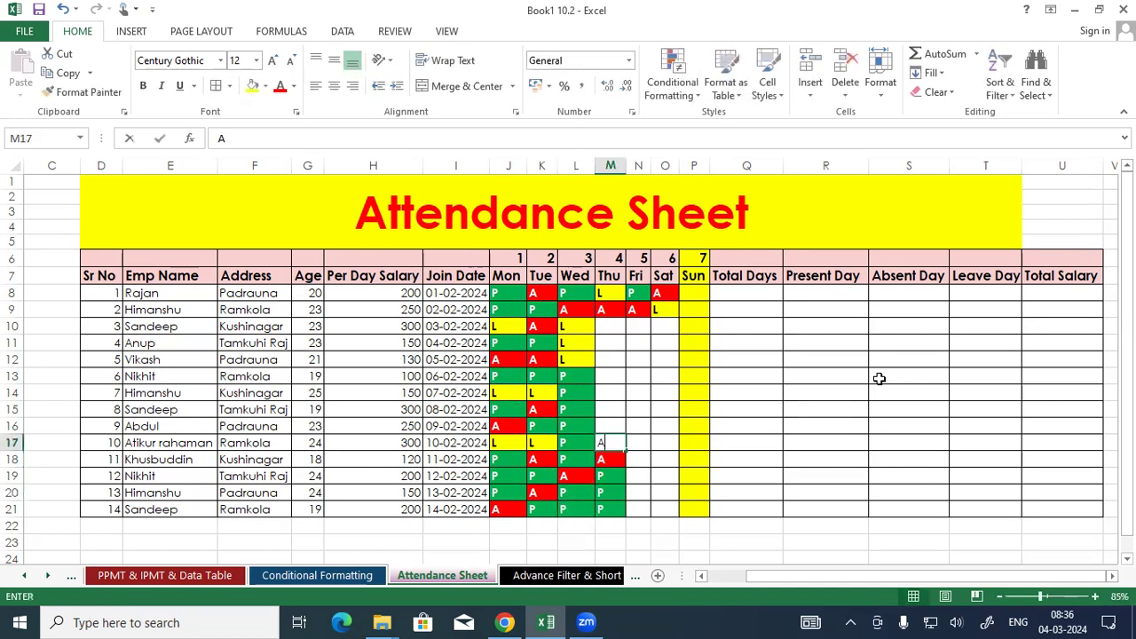
key(Up)
text(A)
key(Up)
text(A)
key(Up)
text(P)
key(Up)
text(P)
key(Up)
text(P)
key(Up)
text(P)
key(Up)
text(P)
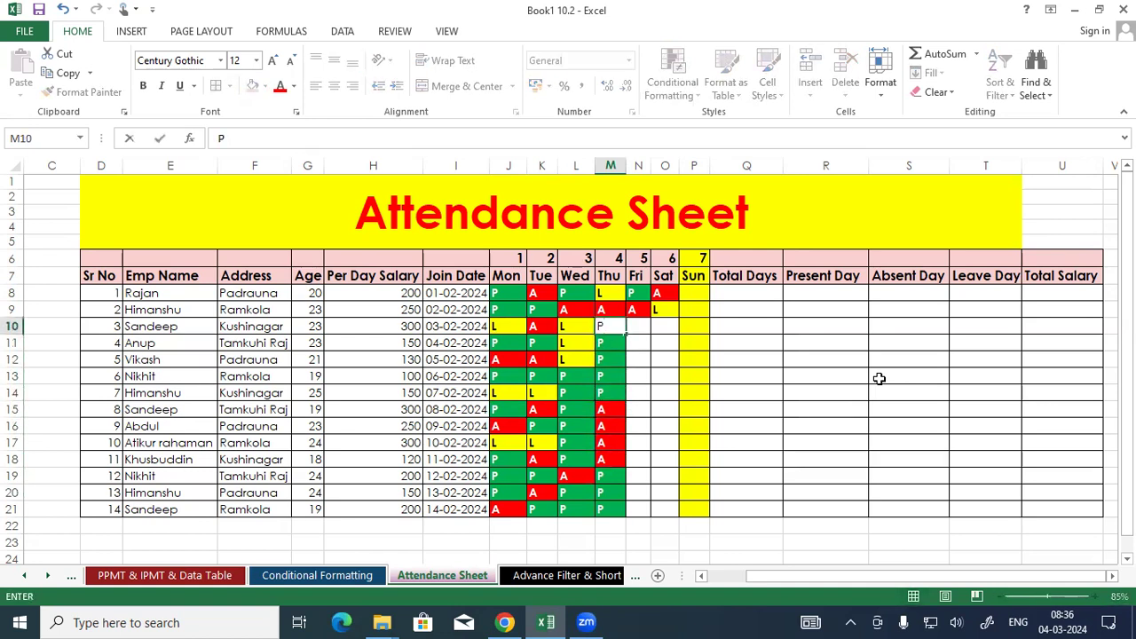
key(Right)
Fill the Friday column with L in N10:N11, P in N12:N16, A in N17, P in N18, L in N19:N20 and P in N21.
text(L)
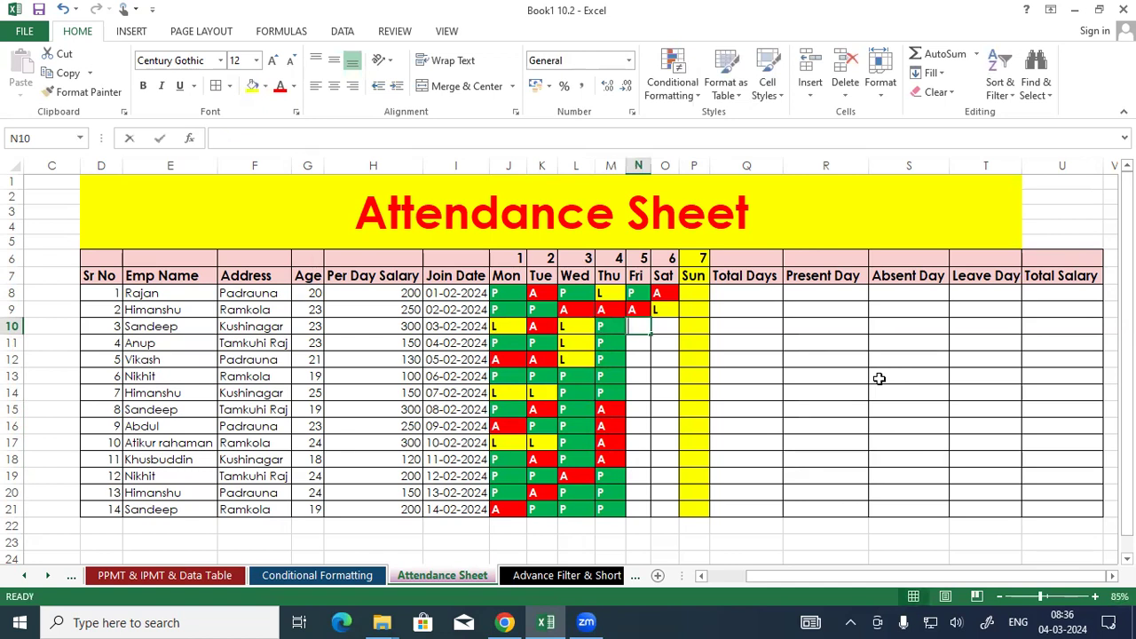
key(Down)
text(L)
key(Down)
key(shift+p)
key(Down)
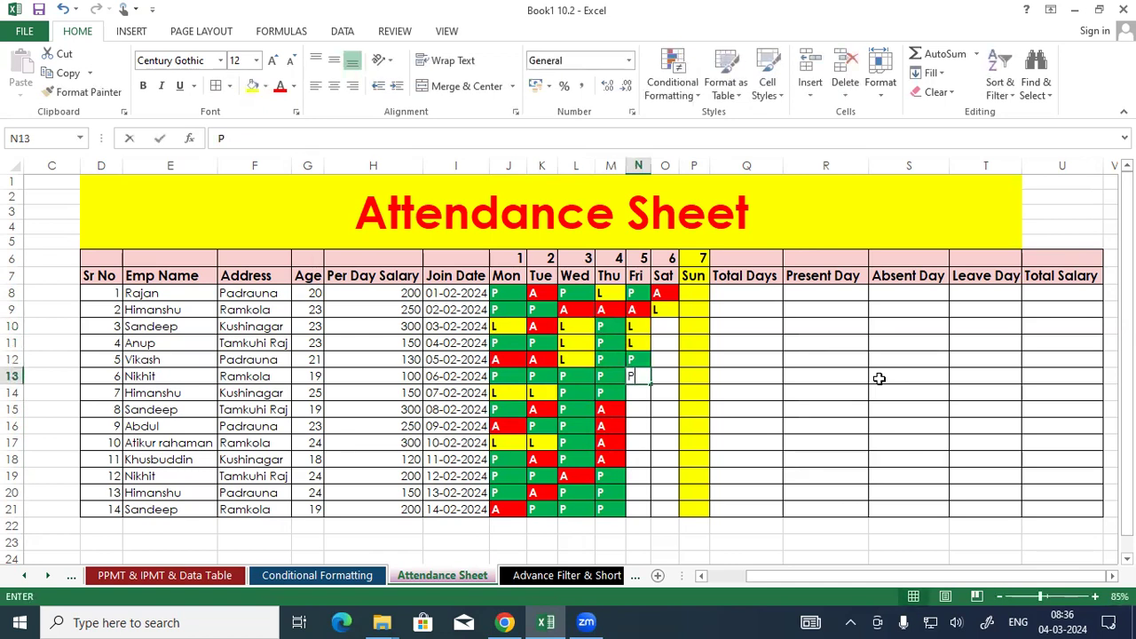
key(shift+p)
key(Down)
key(shift+p)
key(Down)
key(shift+p)
key(Down)
key(shift+p)
key(Down)
text(A)
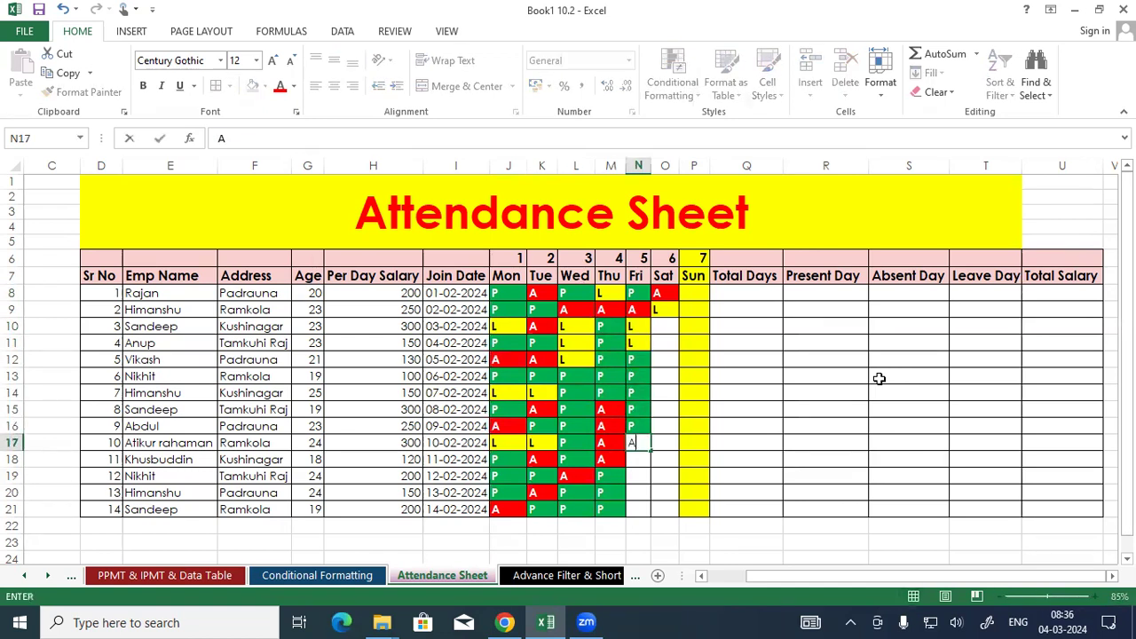
key(Down)
text(P)
key(Down)
text(L)
key(Down)
text(L)
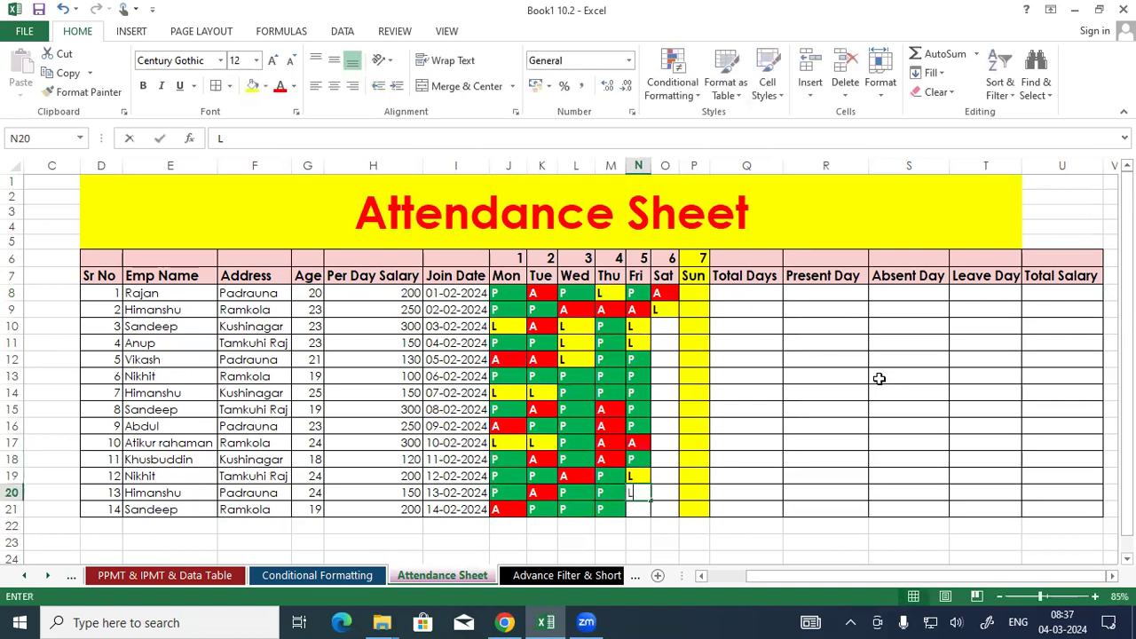
key(Down)
text(P)
Fill the Saturday cells O10:O21 downward with P, L, P, L, P, L, A, A, A, P, P, P.
key(Up)
key(Up)
key(Up)
key(Up)
key(Up)
key(Up)
key(Up)
key(Up)
key(Up)
key(Up)
key(Up)
key(Up)
key(Up)
key(Right)
key(Down)
key(Down)
text(P)
key(Down)
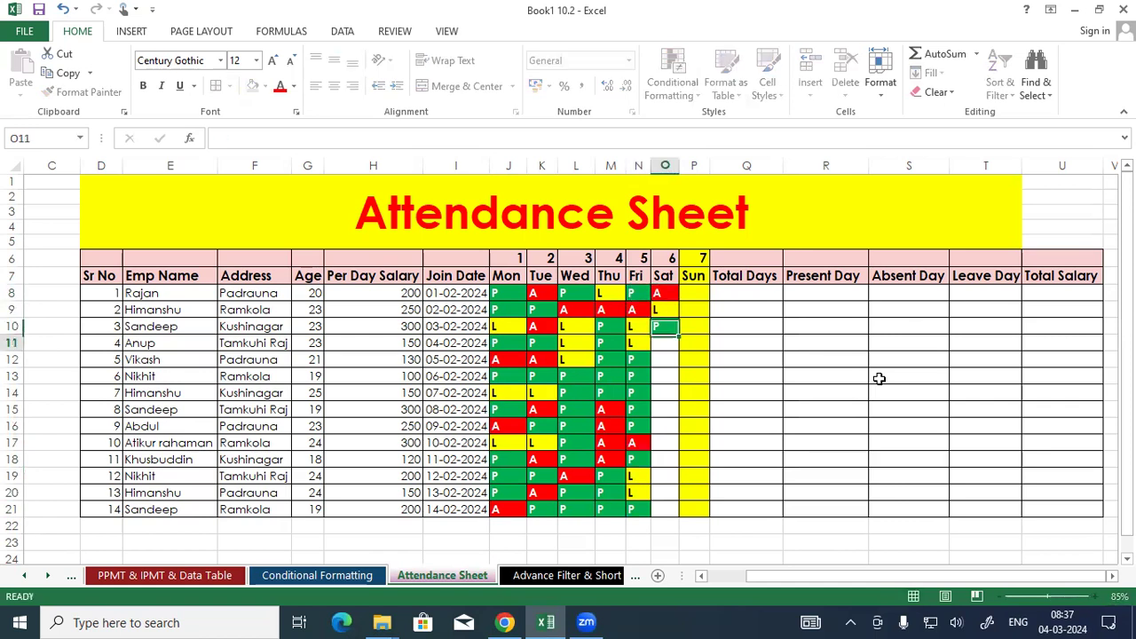
text(L)
key(Down)
text(P)
key(Down)
text(L)
key(Down)
text(P)
key(Down)
text(L)
key(Down)
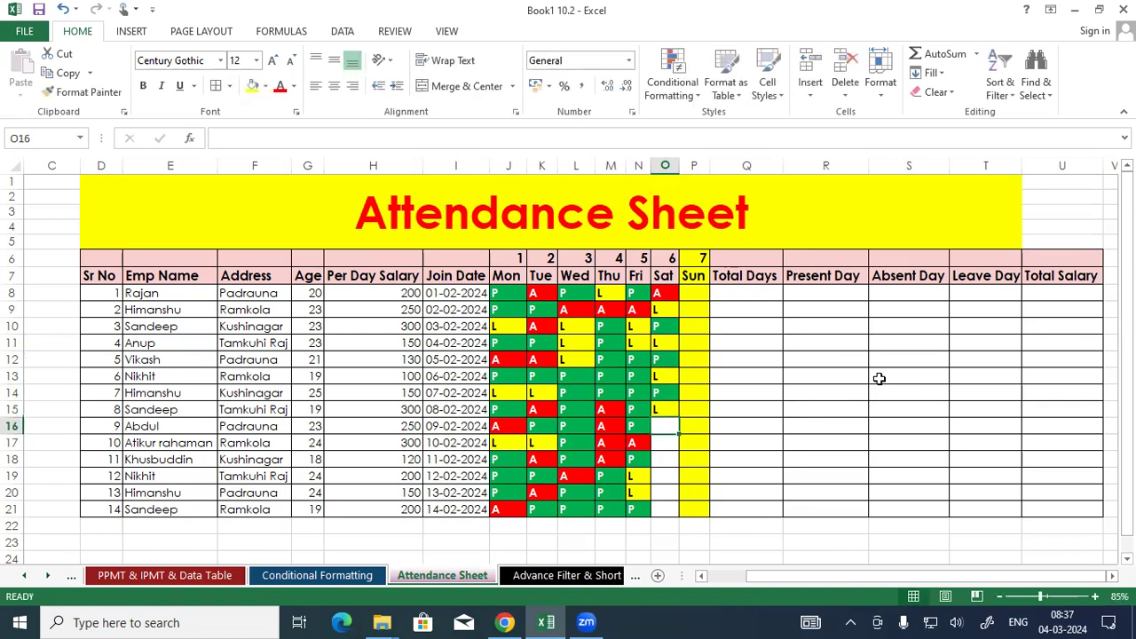
text(A)
key(Down)
text(A)
key(Down)
text(A)
key(Down)
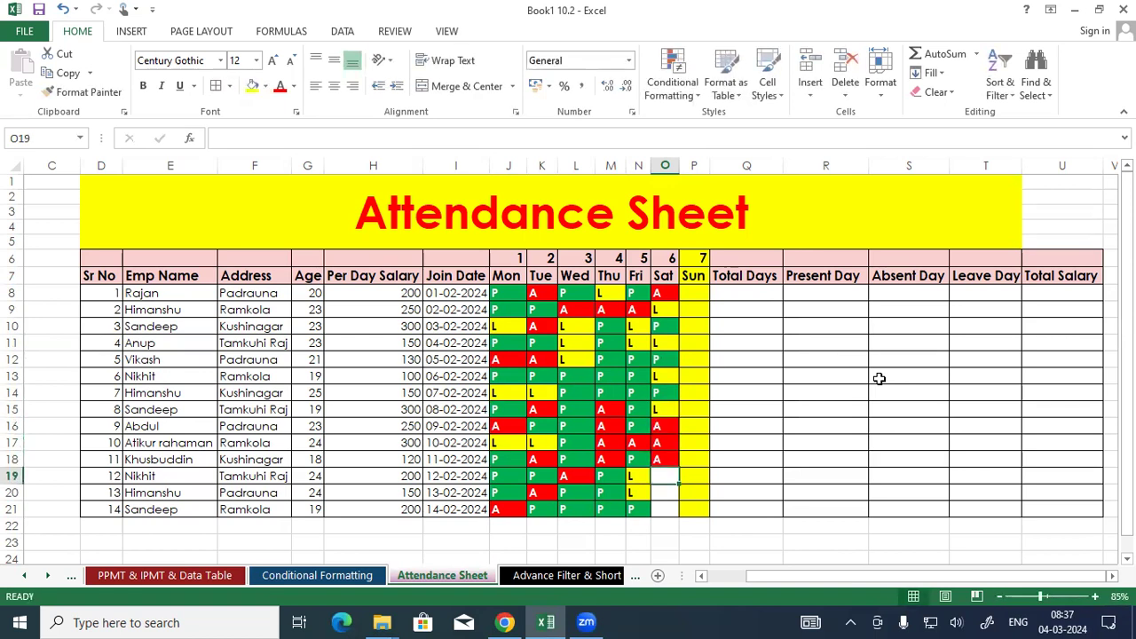
text(P)
key(Down)
text(P)
key(Down)
text(P)
key(Down)
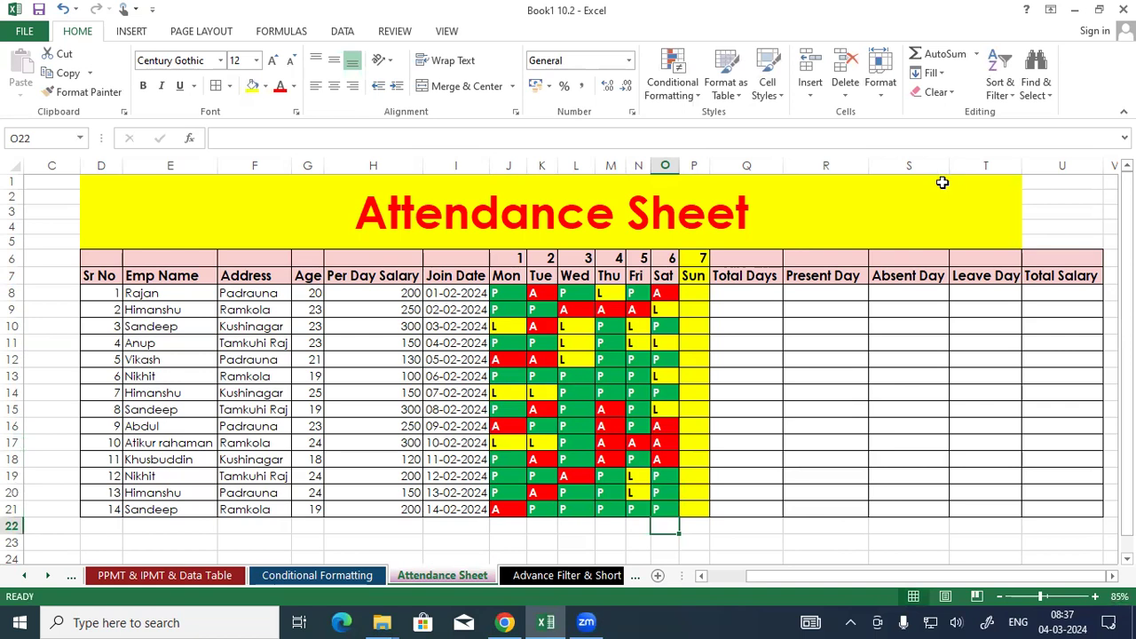
Enter =COUNTA(J8:P8) in Q8 to count the first employee's total days from Monday to Sunday.
click(755, 294)
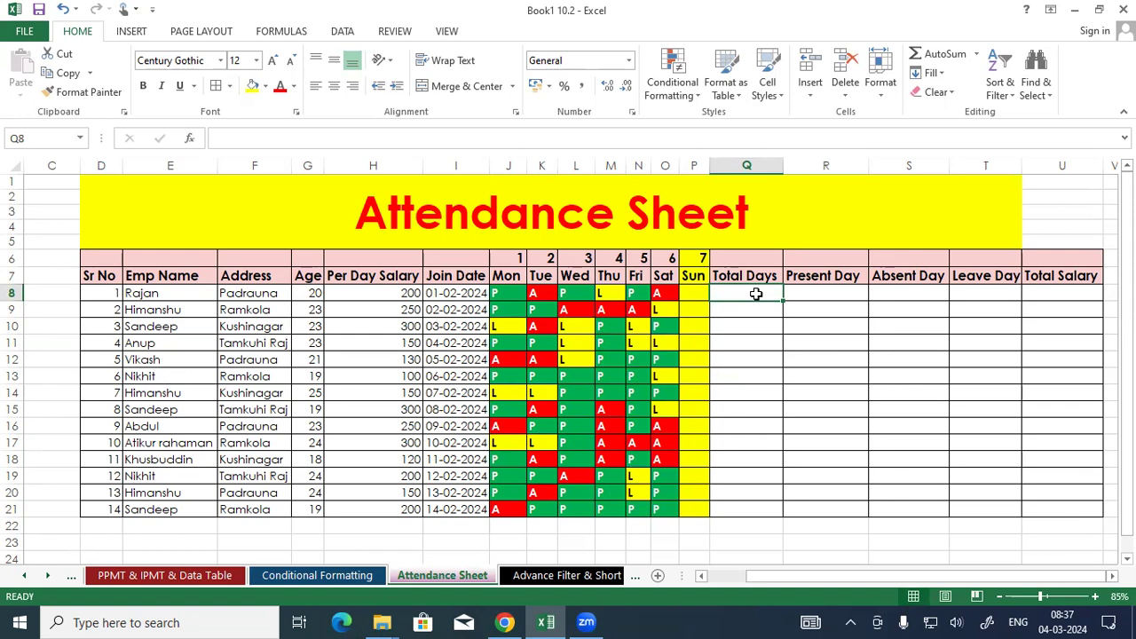
text(=)
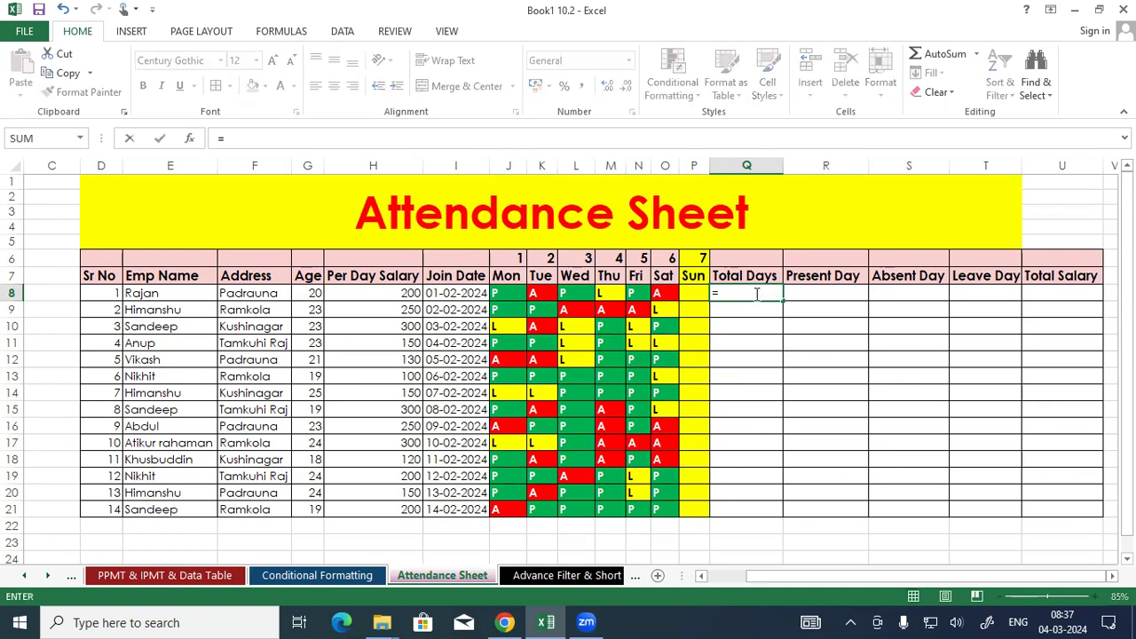
text(COUNTA)
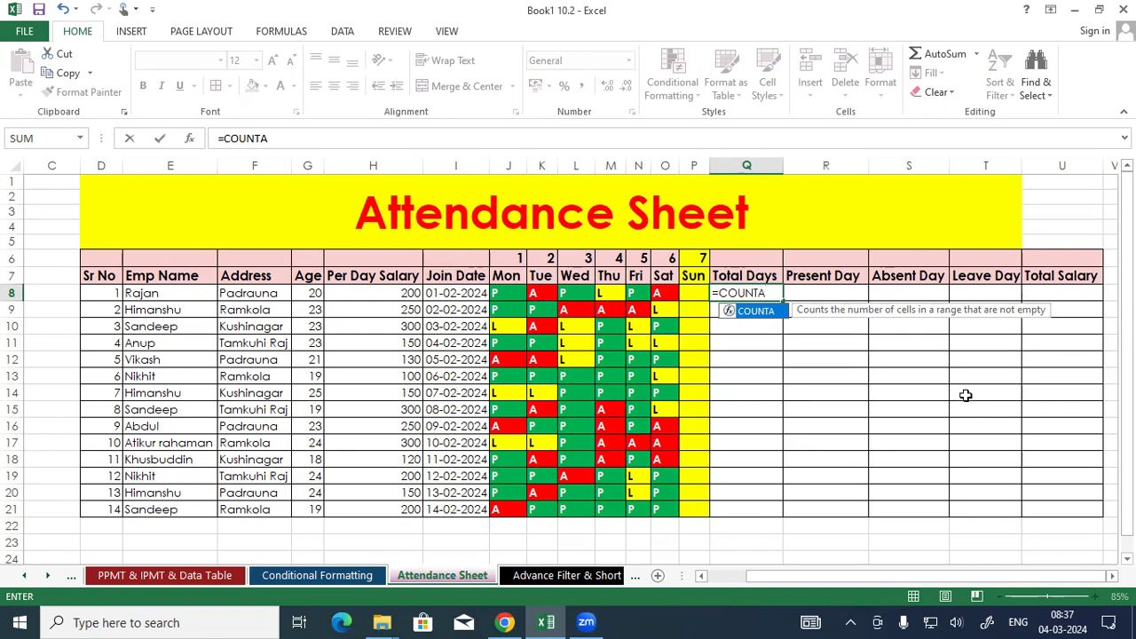
text(()
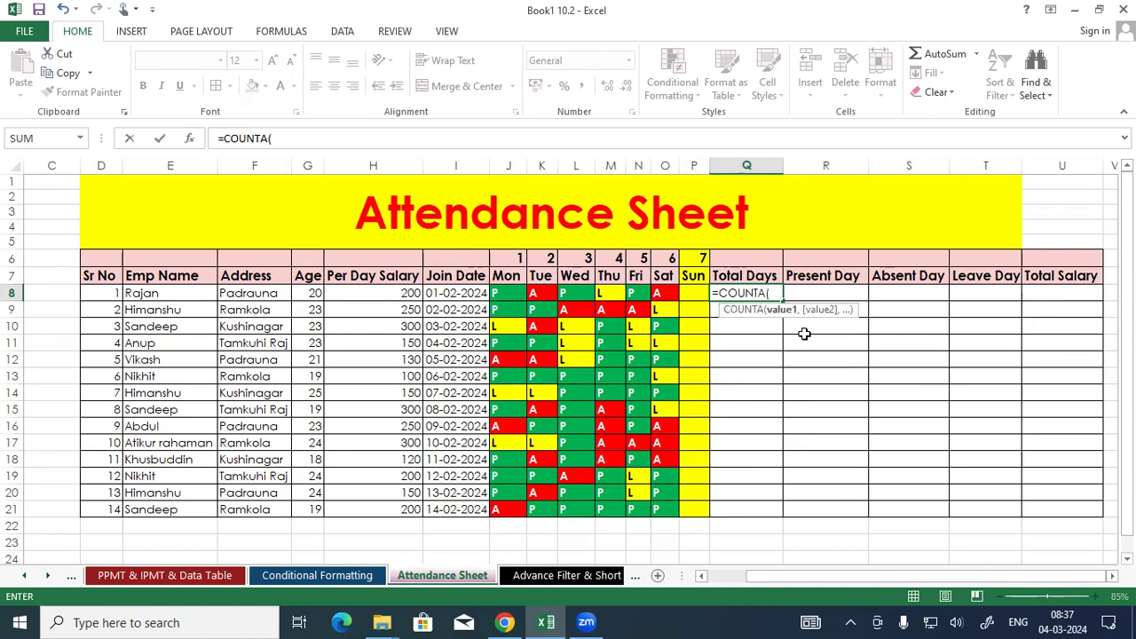
drag(511, 291, 664, 293)
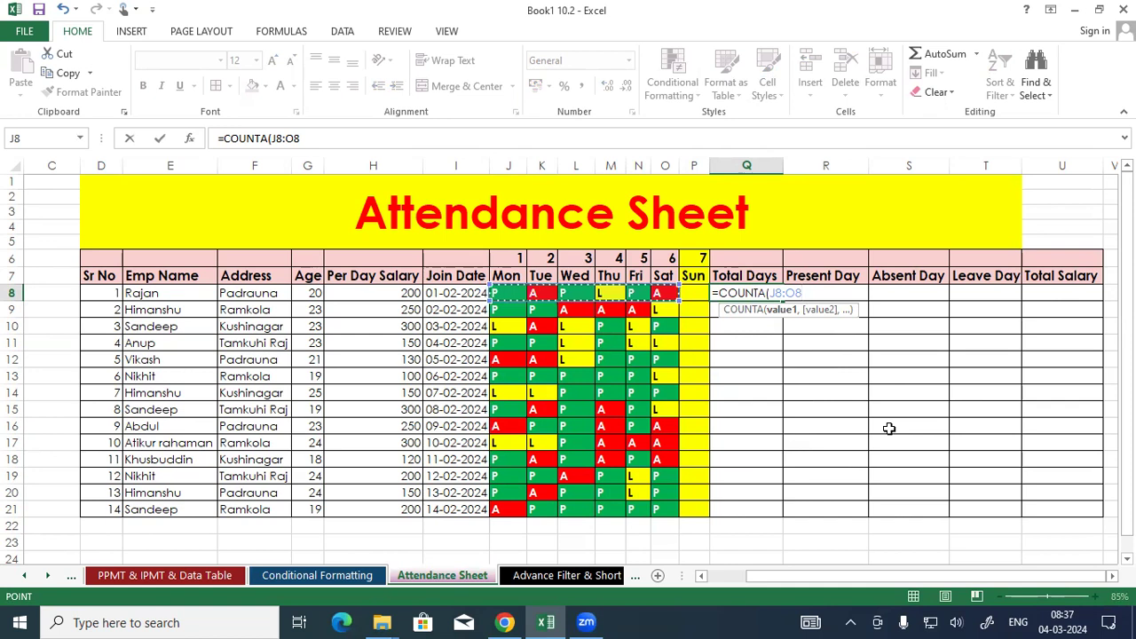
drag(518, 291, 688, 293)
key(Return)
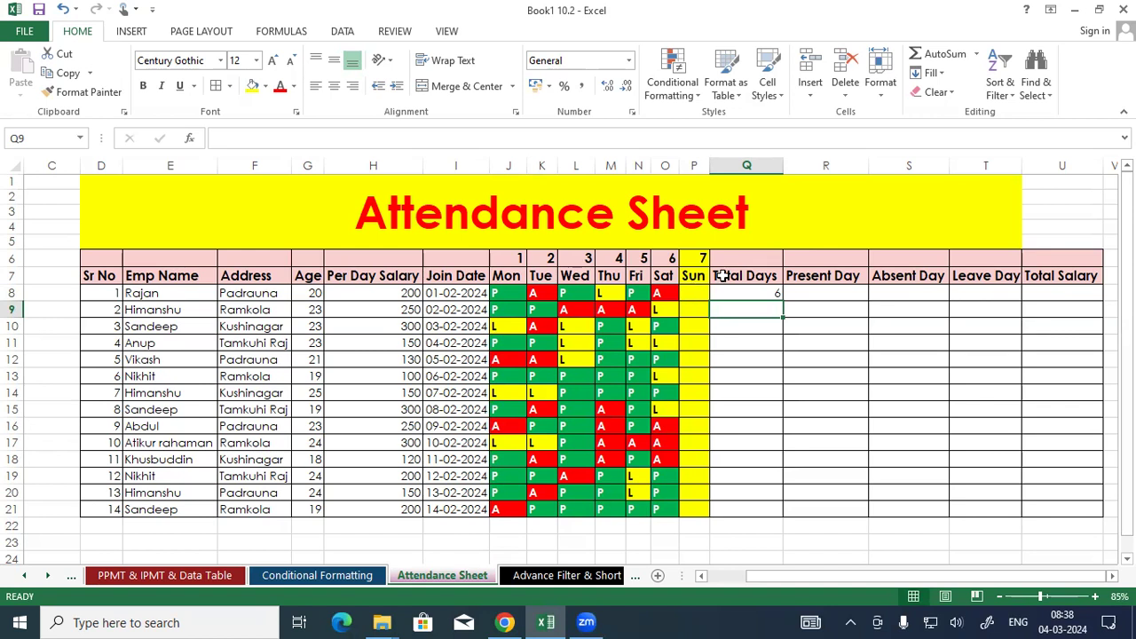
Copy the Total Days formula from Q8 down to Q21 for all employees.
click(744, 291)
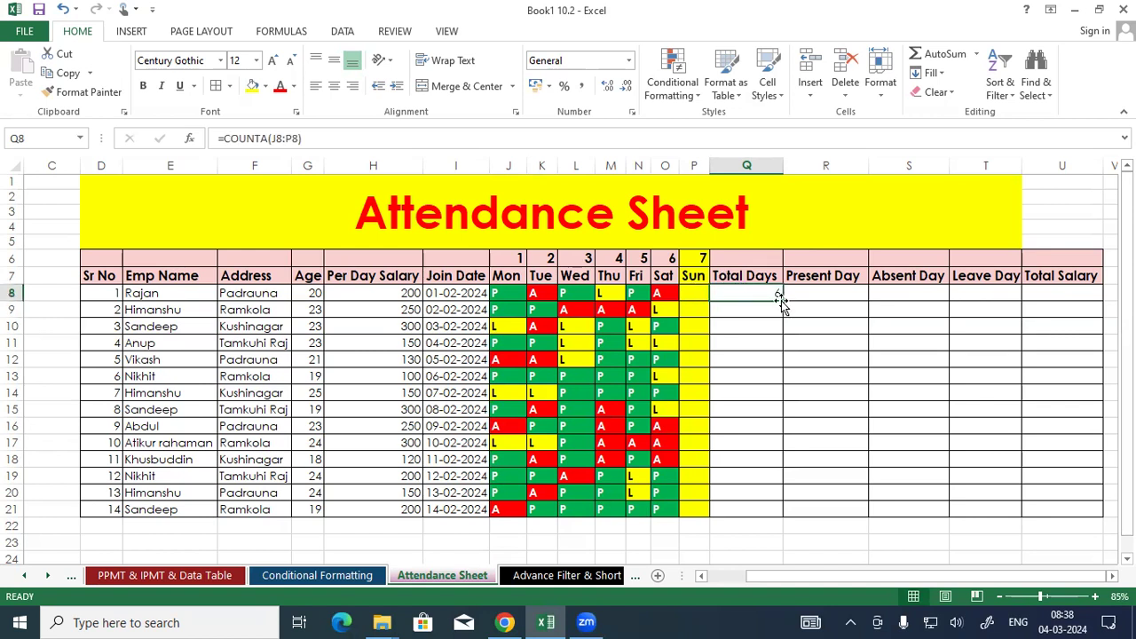
click(783, 302)
double_click(782, 302)
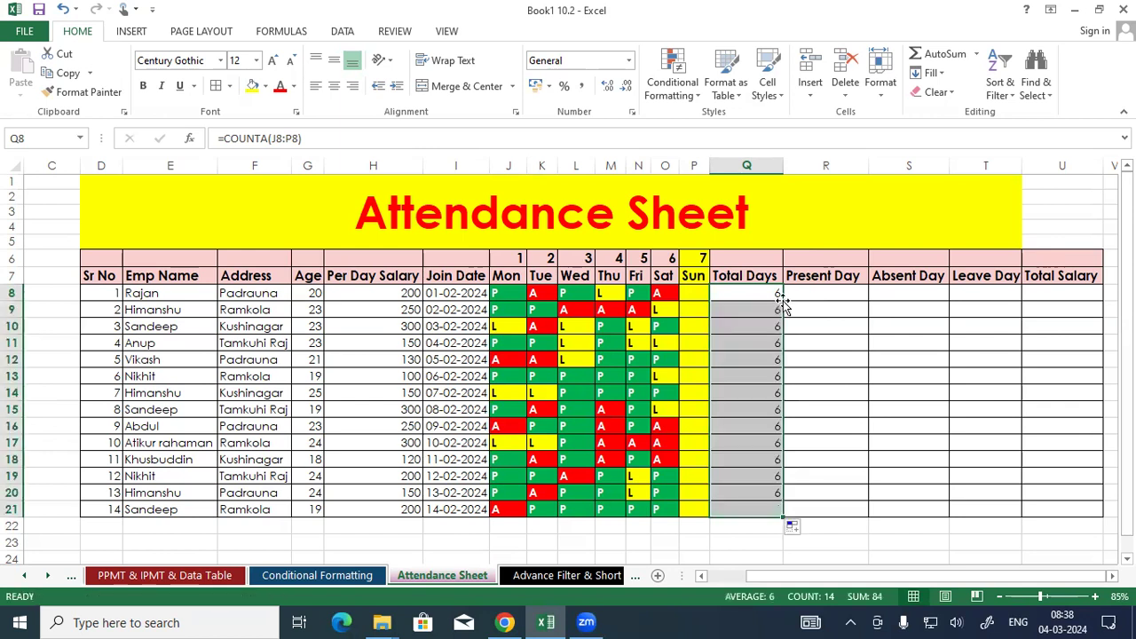
click(875, 341)
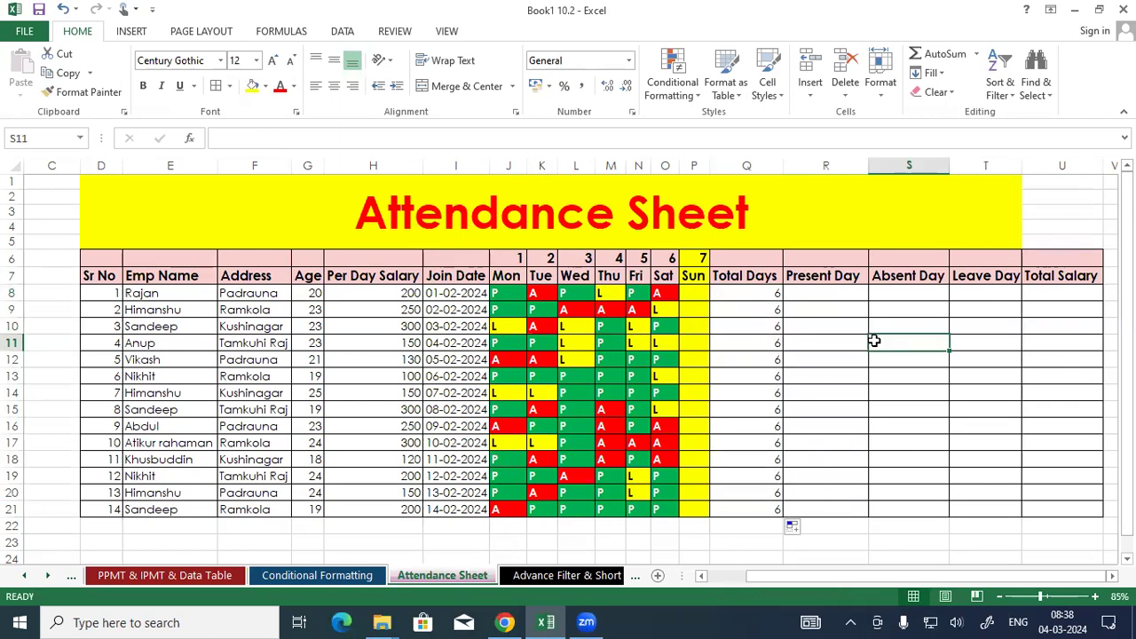
Enter =COUNTIF(J8:P8,"P") in R8 to count the first employee's present days.
click(829, 291)
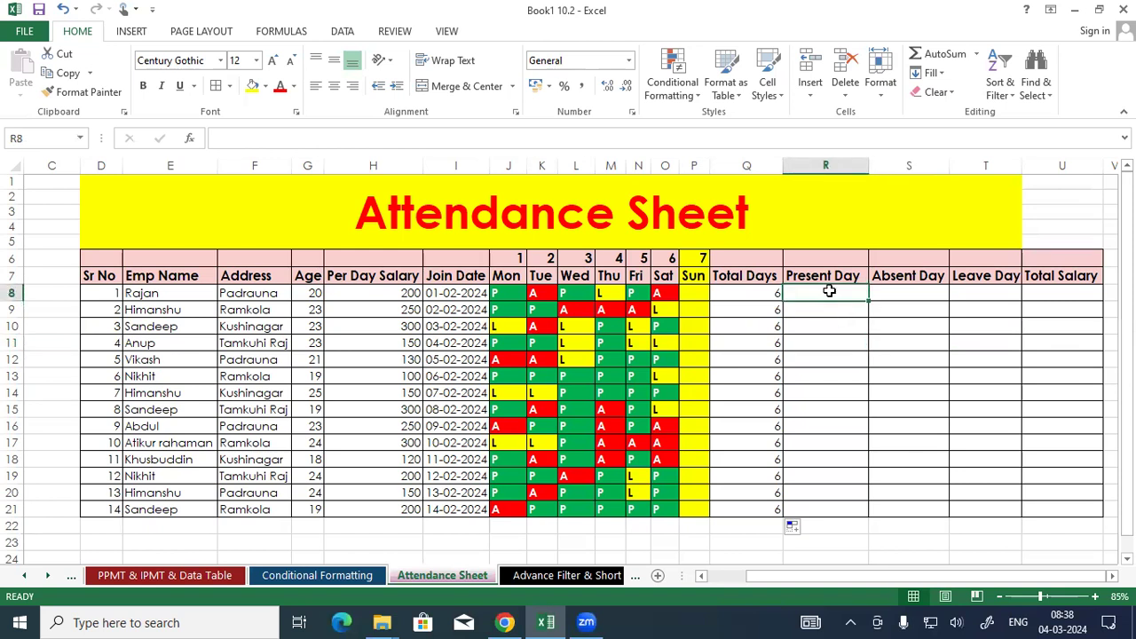
click(559, 293)
click(823, 328)
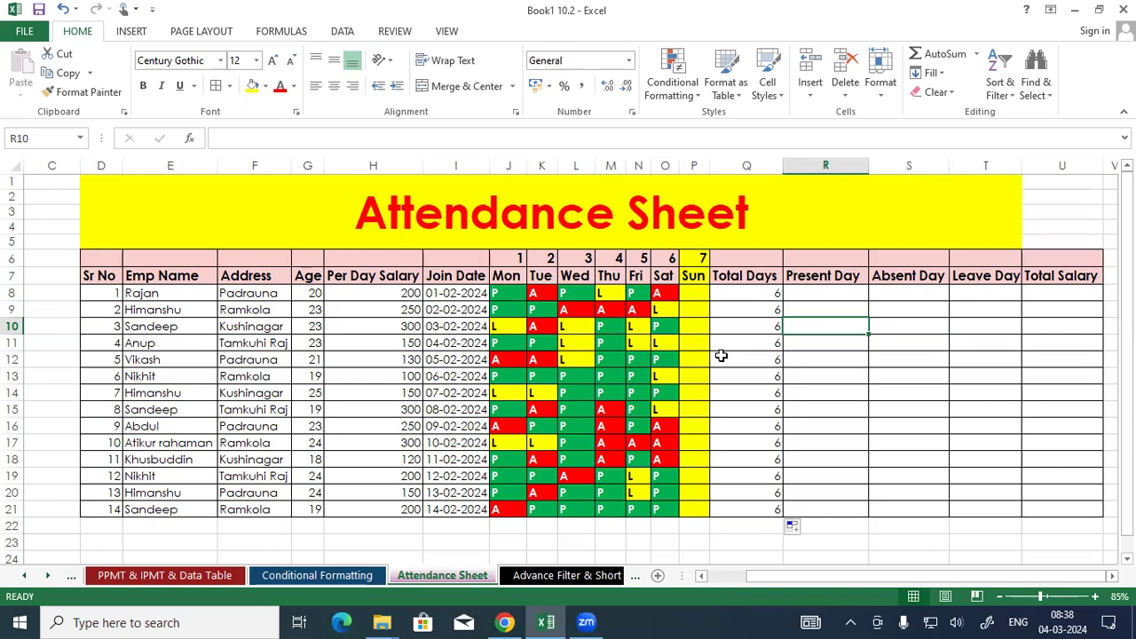
click(800, 294)
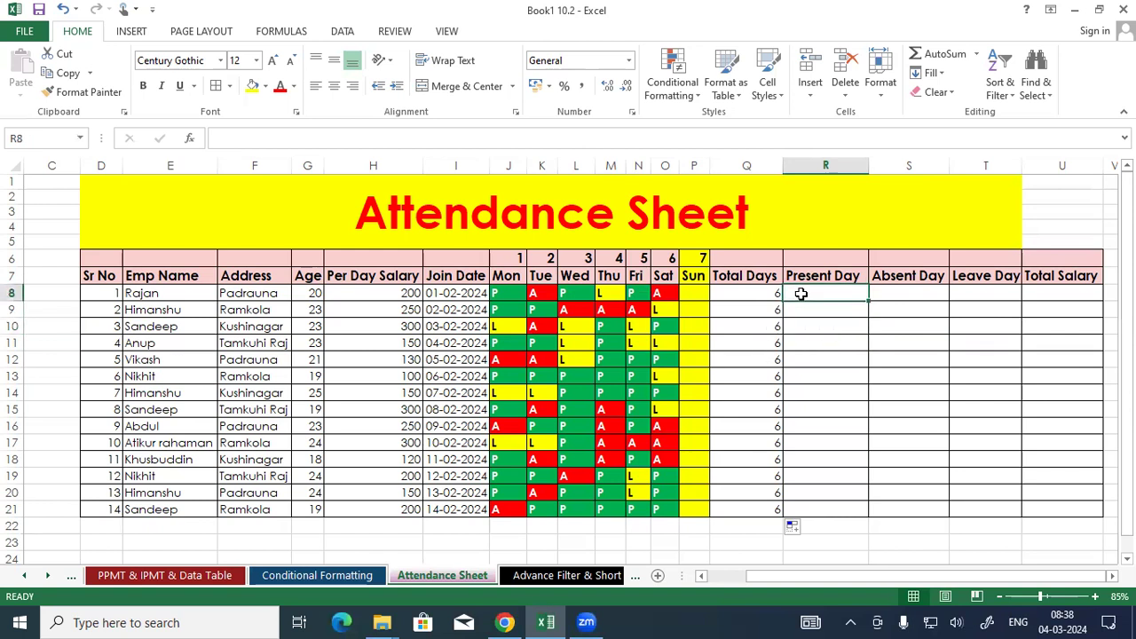
text(=)
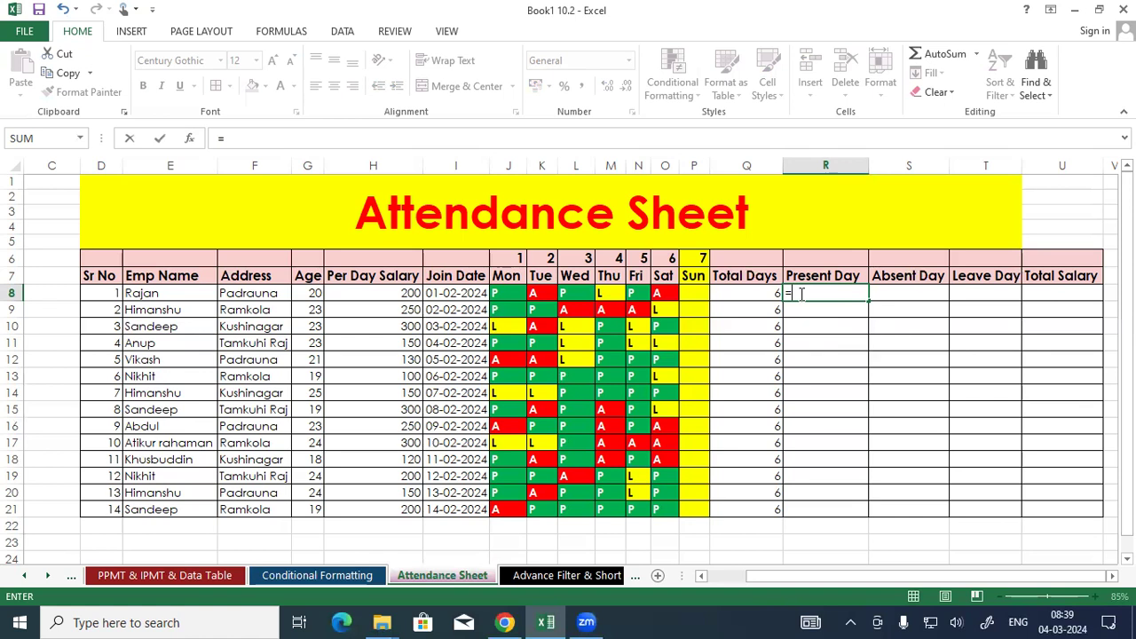
text(COU)
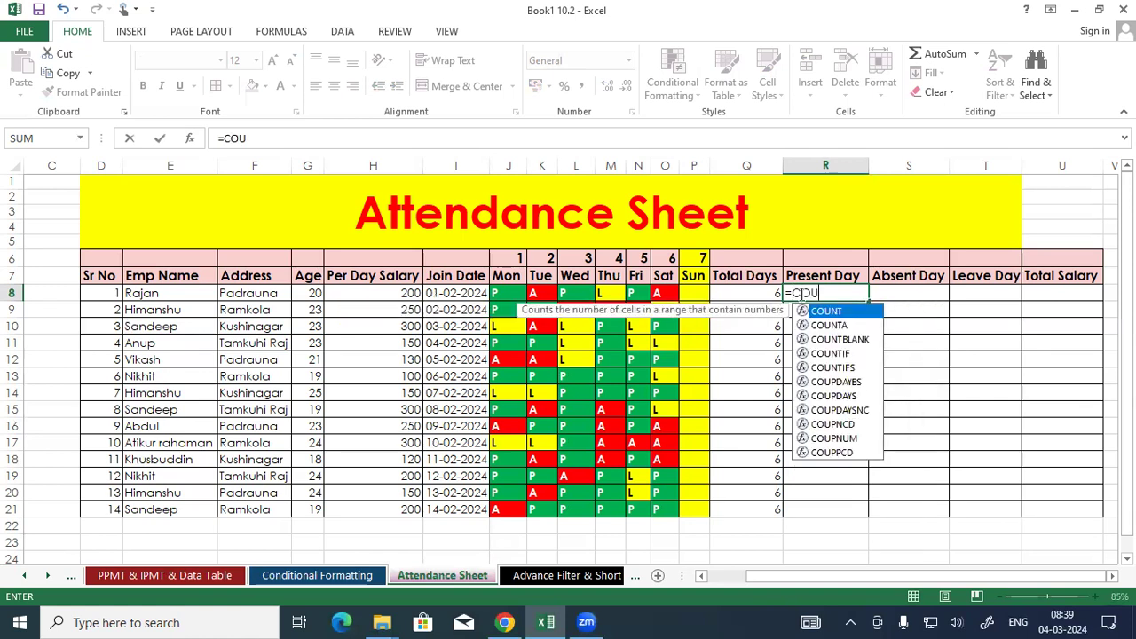
text(NTIF()
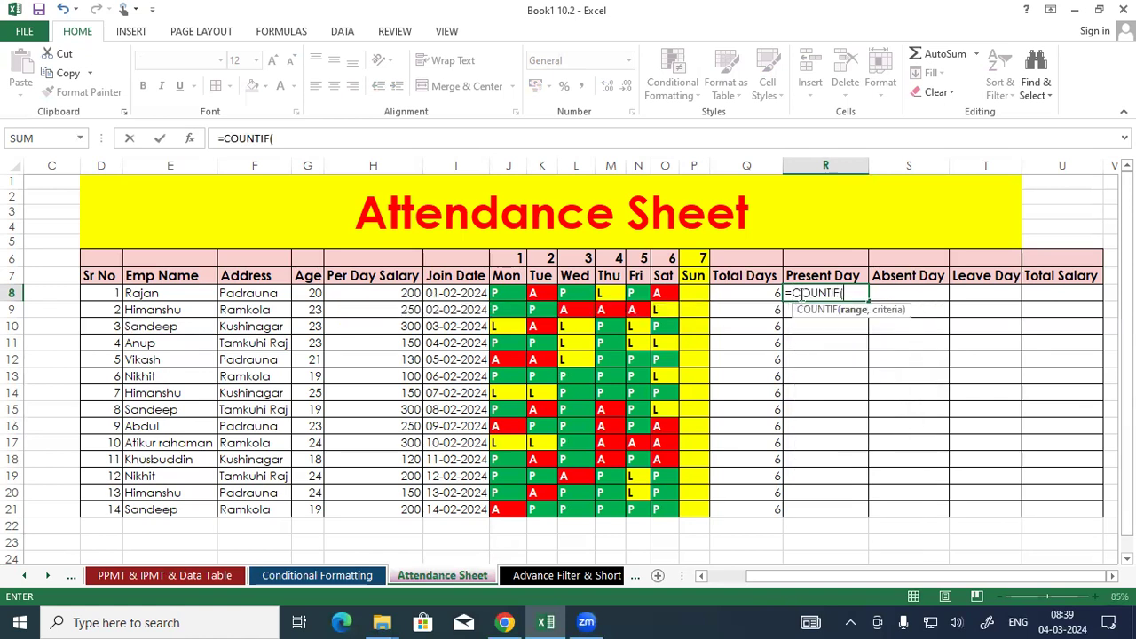
drag(494, 293, 704, 296)
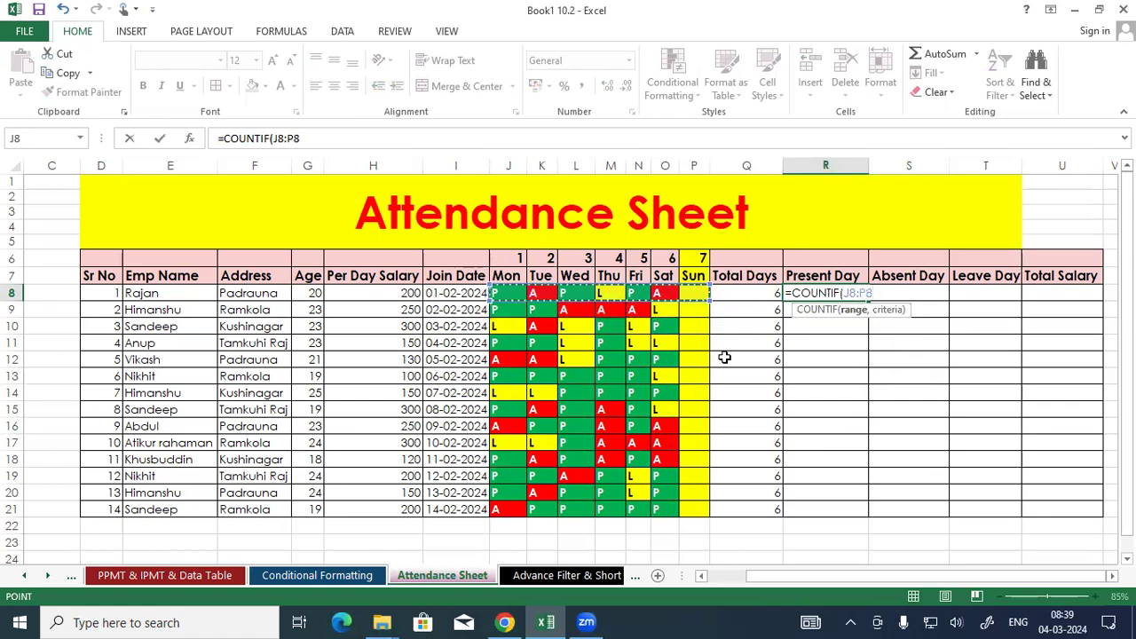
text(,)
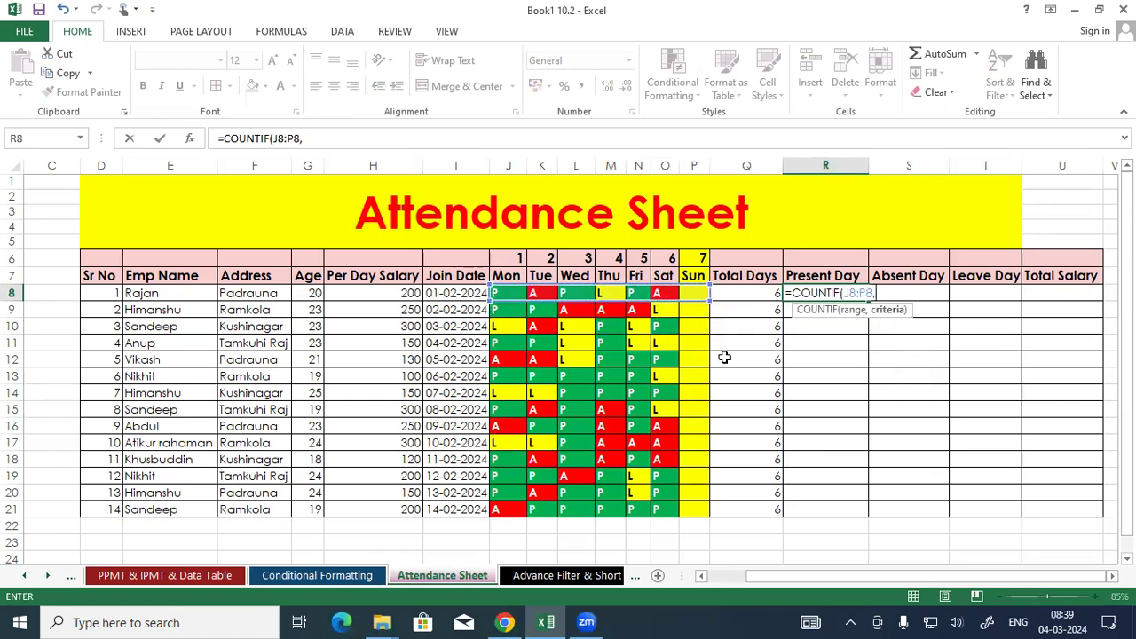
text("P"))
key(Return)
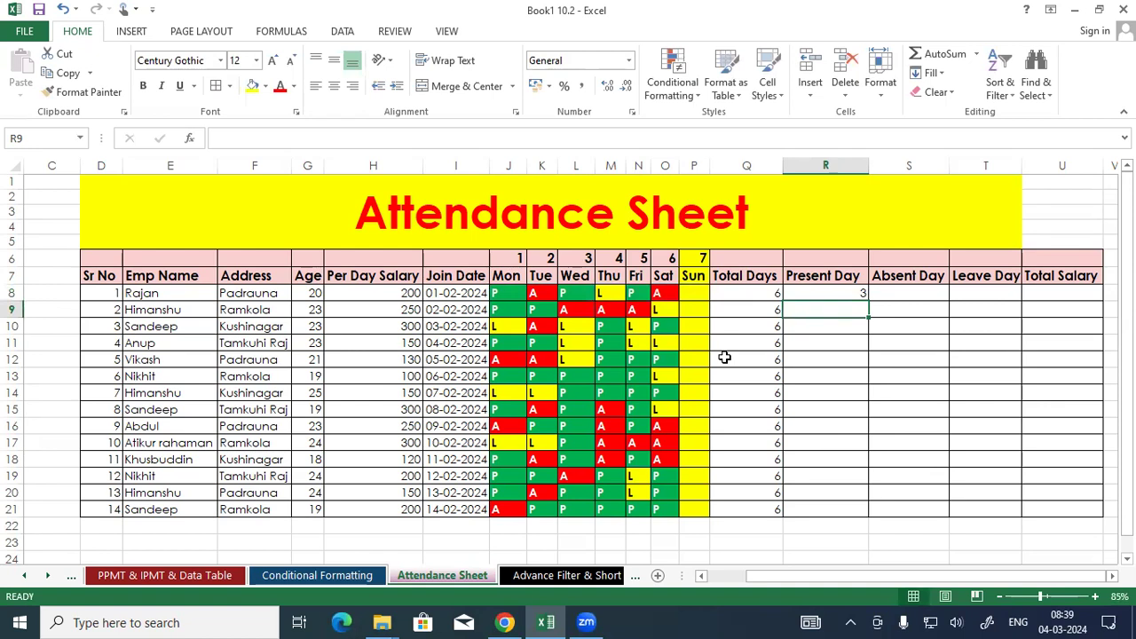
Copy the Present Day formula from R8 down to R21 for all employees.
click(828, 292)
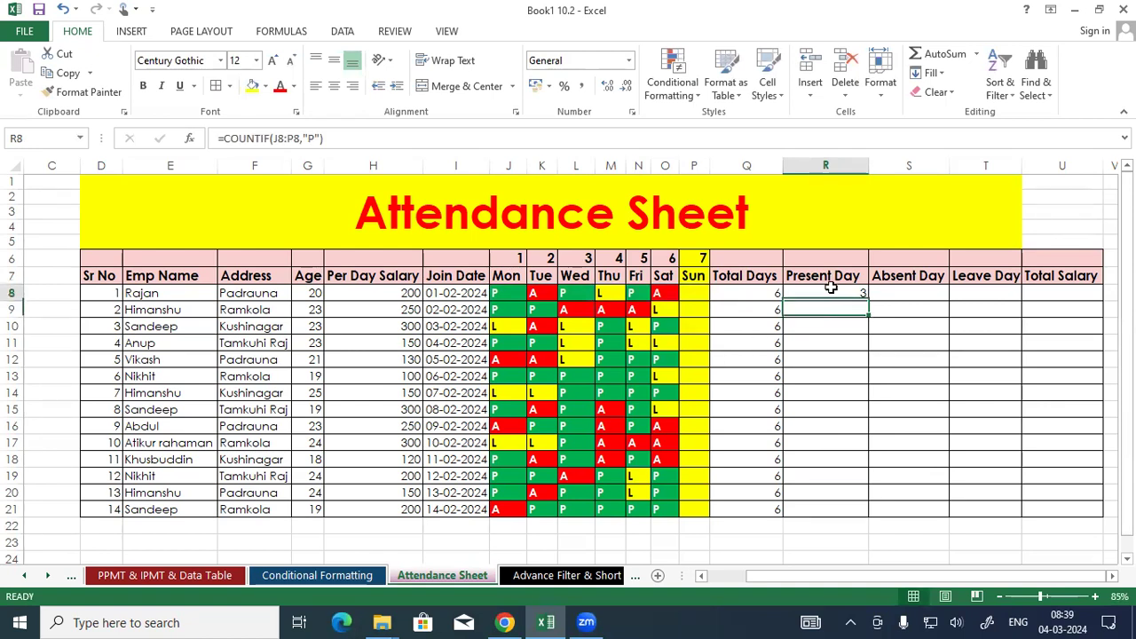
drag(870, 302, 871, 509)
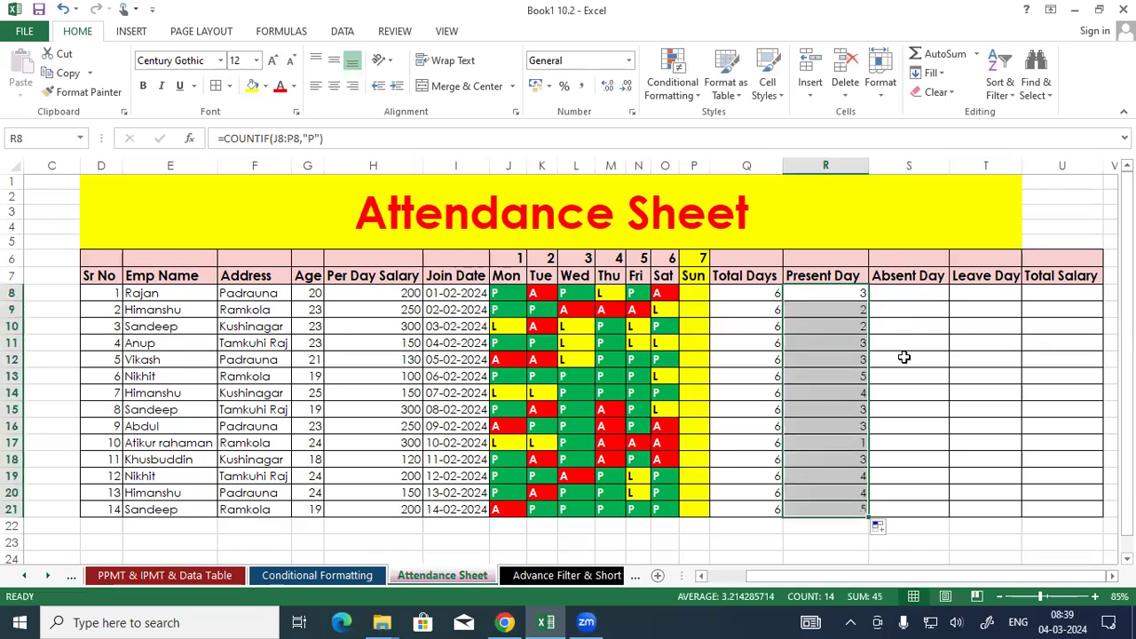
click(904, 357)
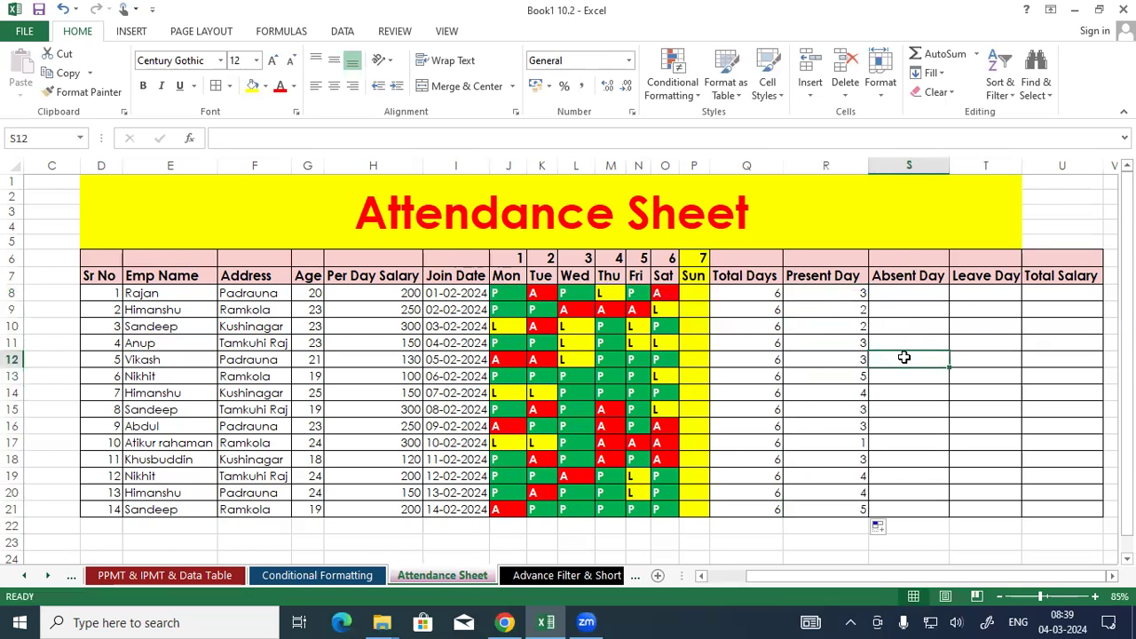
Enter =COUNTIF(J8:P8,"A") in S8 to count the first employee's absent days.
click(902, 293)
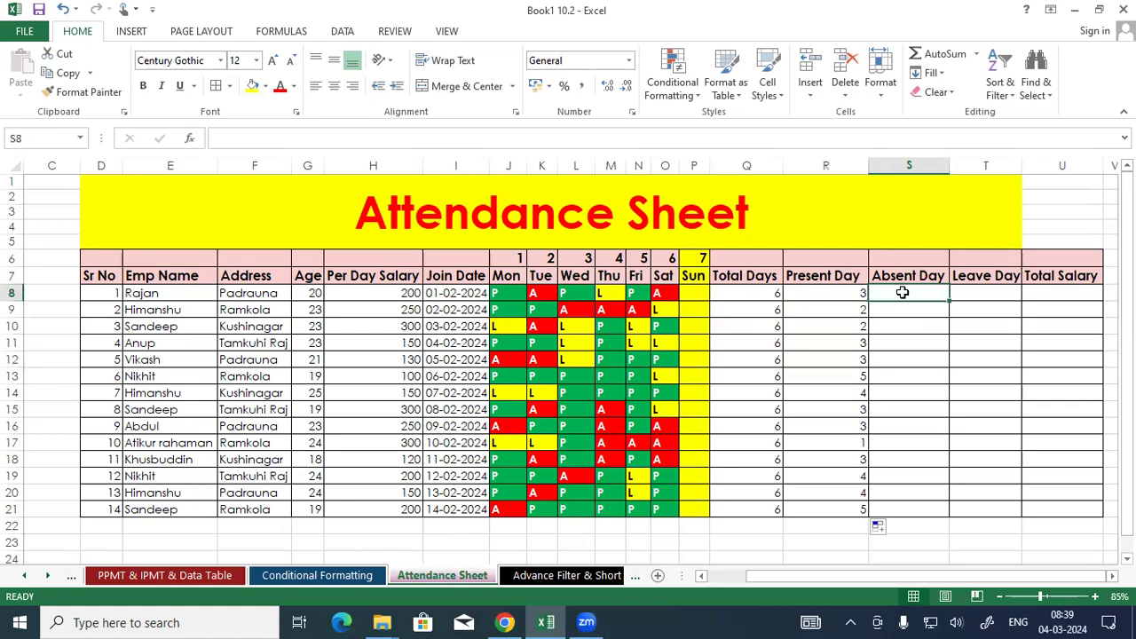
text(=COUN)
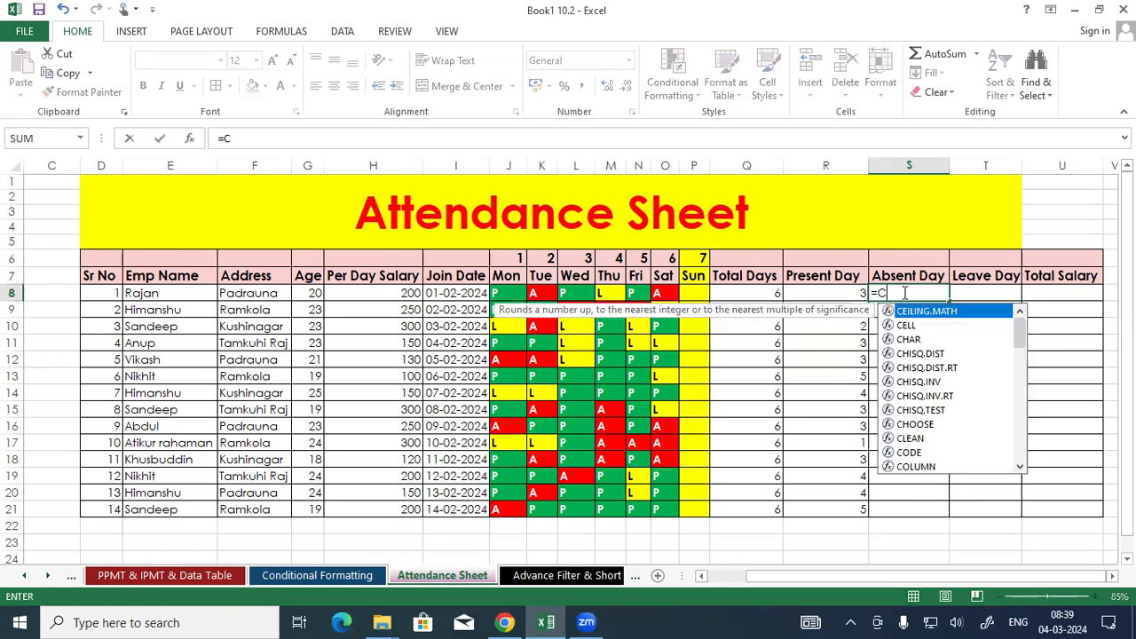
text(IF()
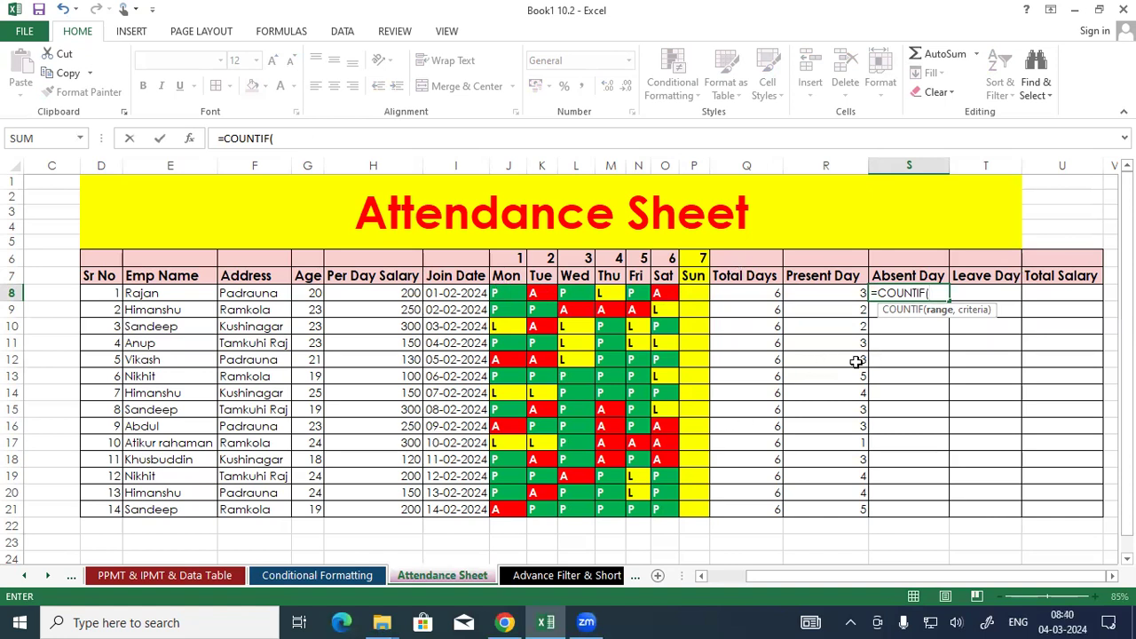
click(498, 290)
drag(497, 290, 694, 293)
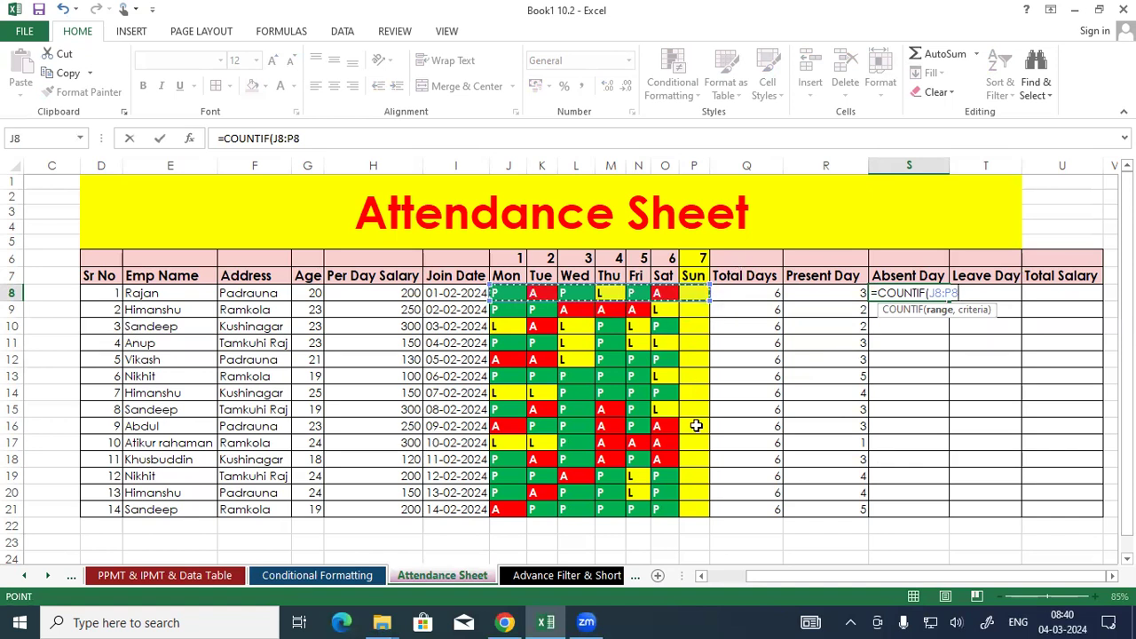
text(,)
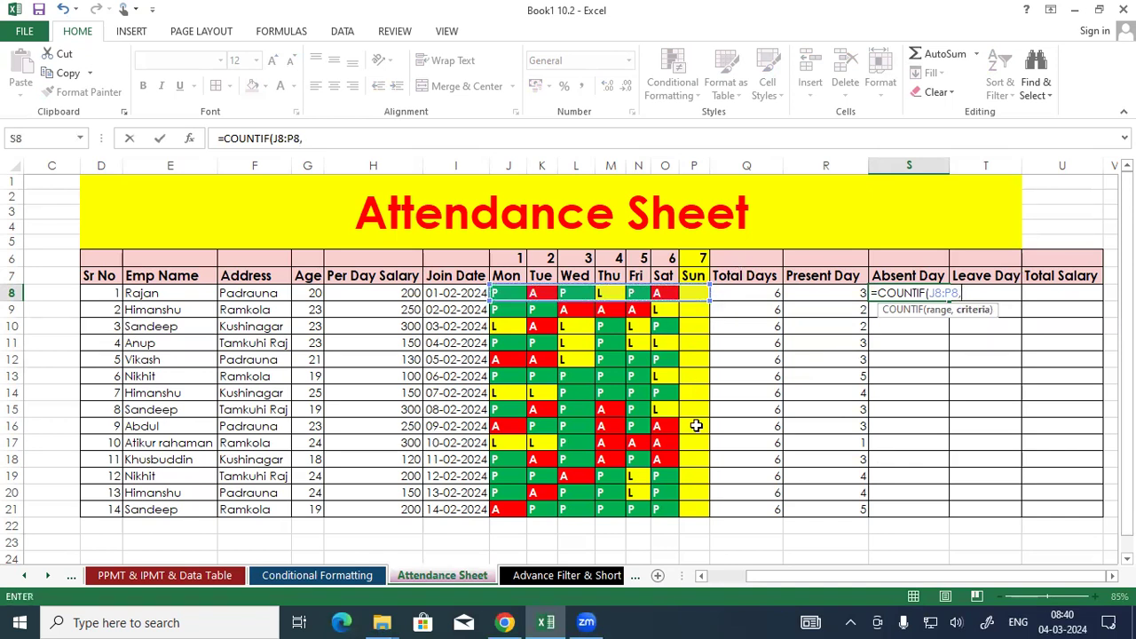
text("A)
text("))
key(Return)
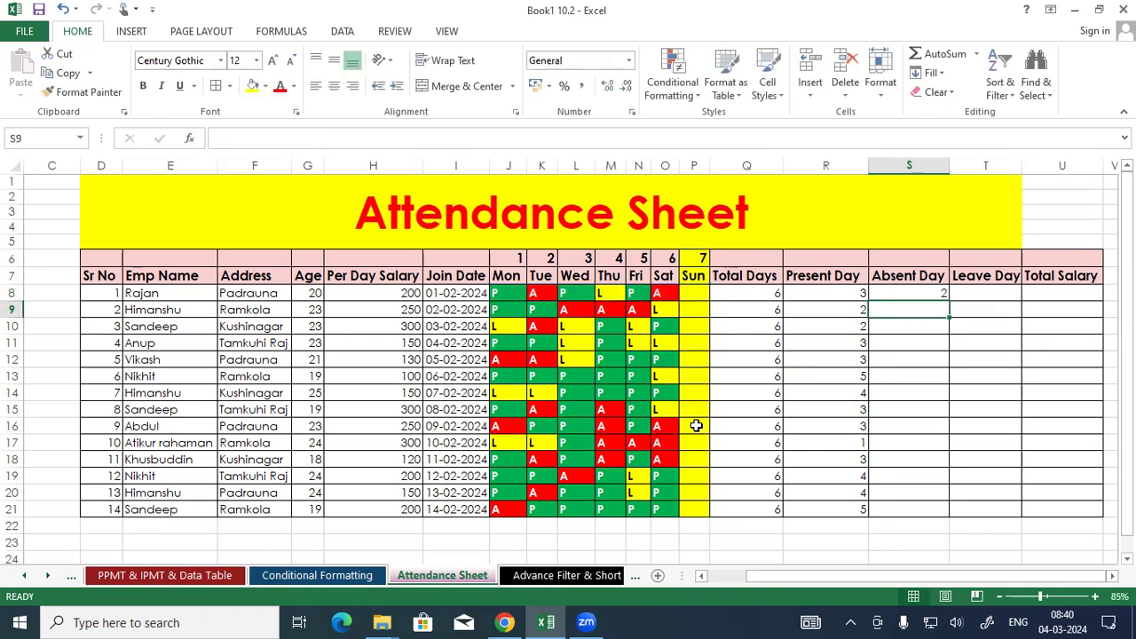
Copy the Absent Day formula from S8 down to S21 for all employees.
click(916, 297)
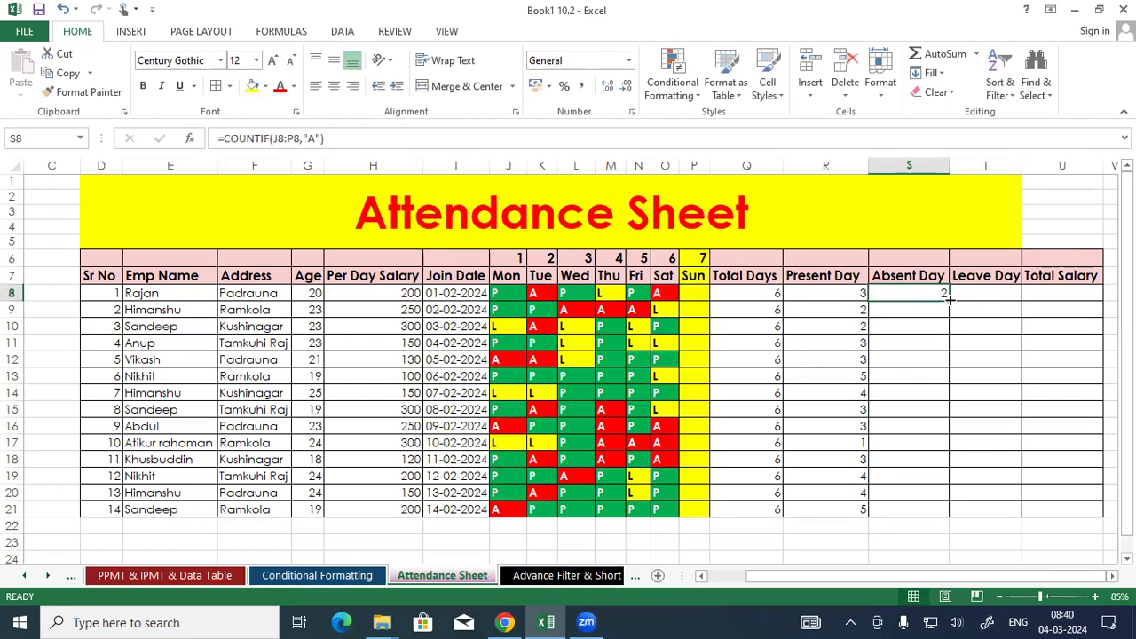
double_click(950, 300)
click(988, 325)
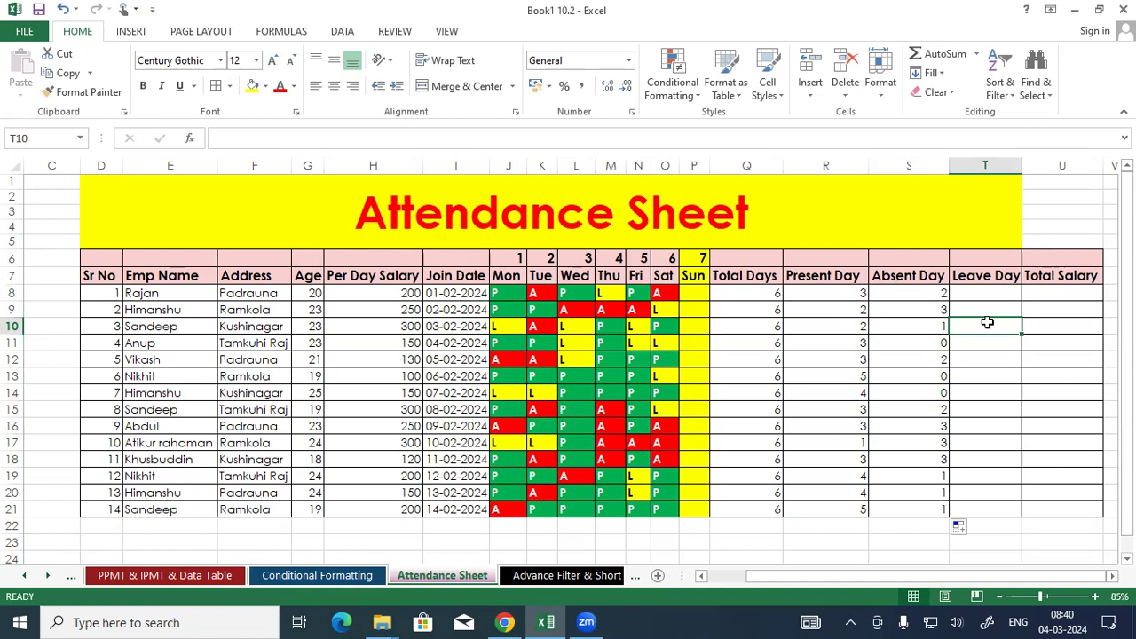
Check the absent and present day counts in rows 11 and 13 against those employees' daily attendance codes.
drag(946, 344, 156, 344)
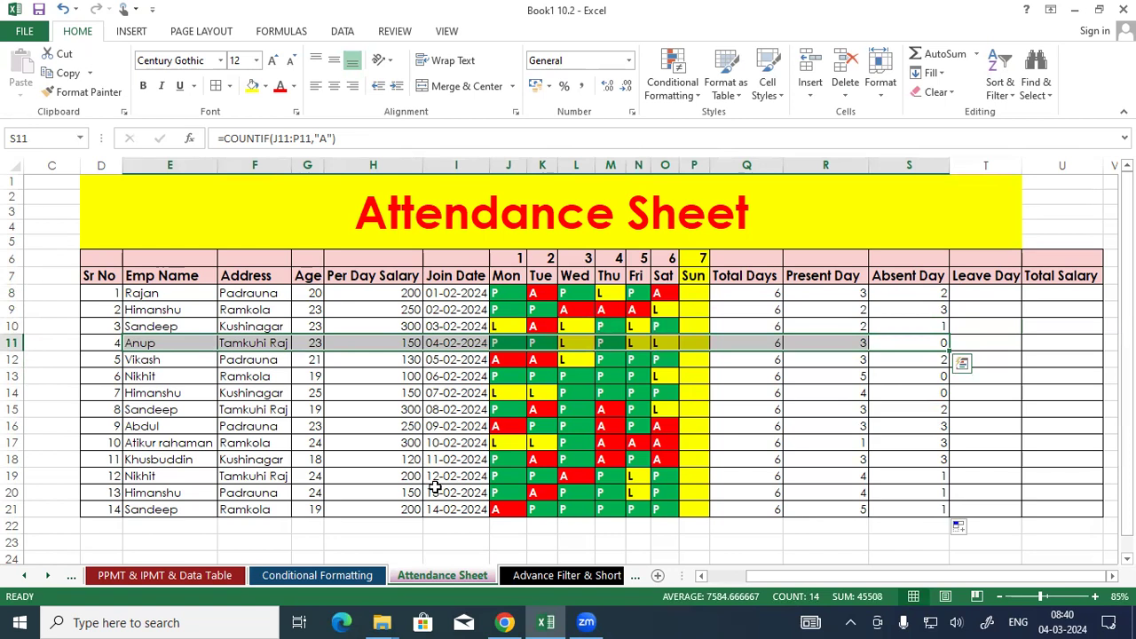
click(933, 376)
drag(932, 377, 241, 377)
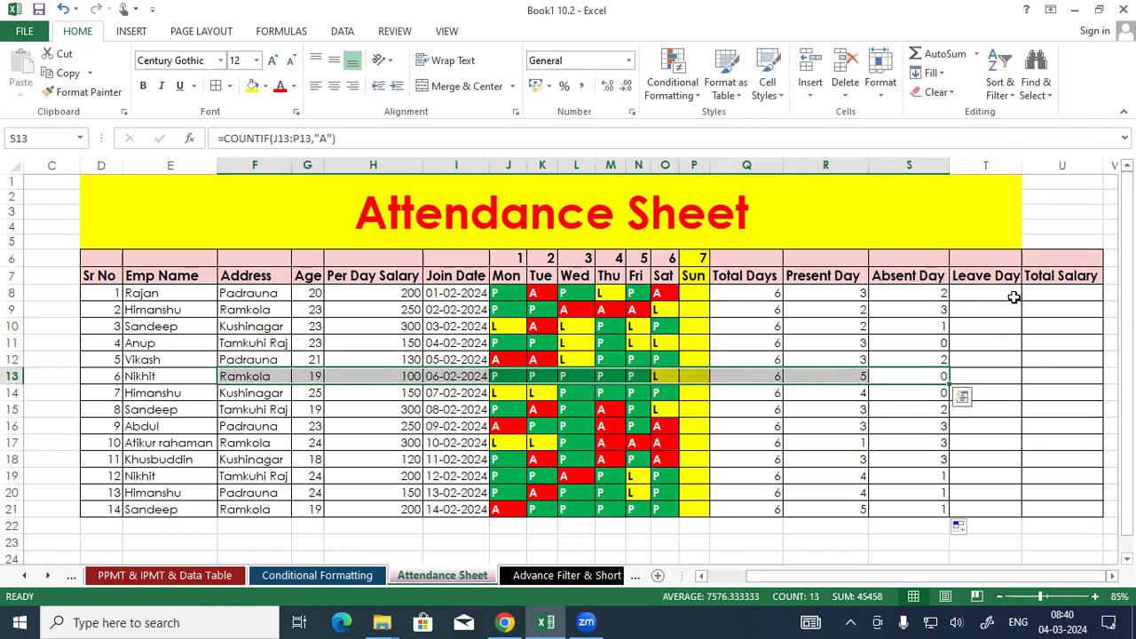
click(988, 293)
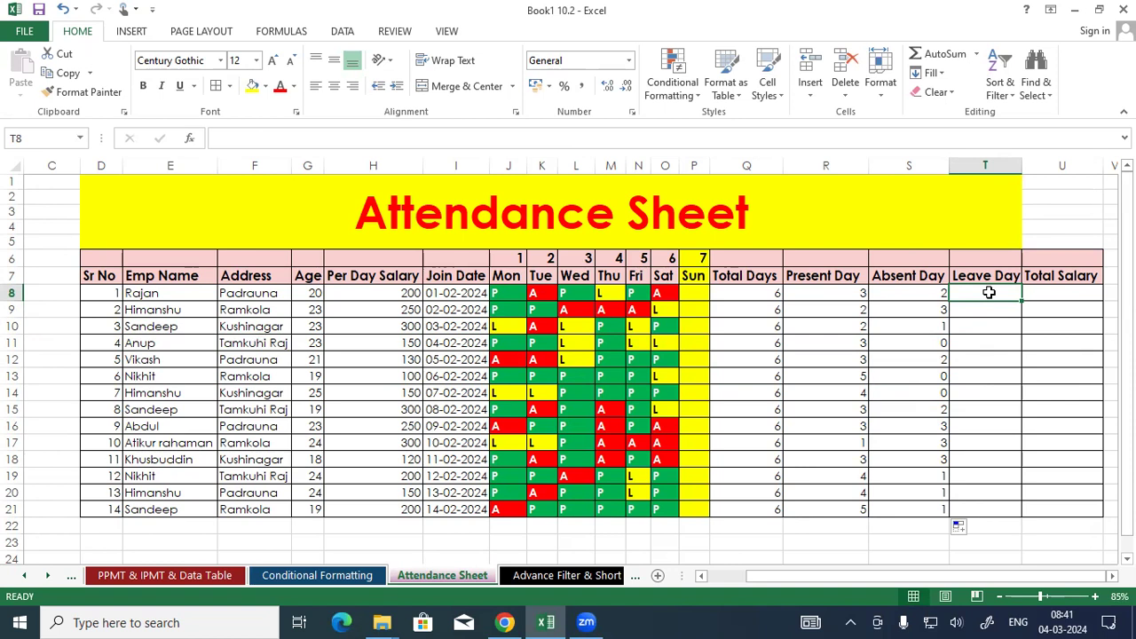
click(657, 312)
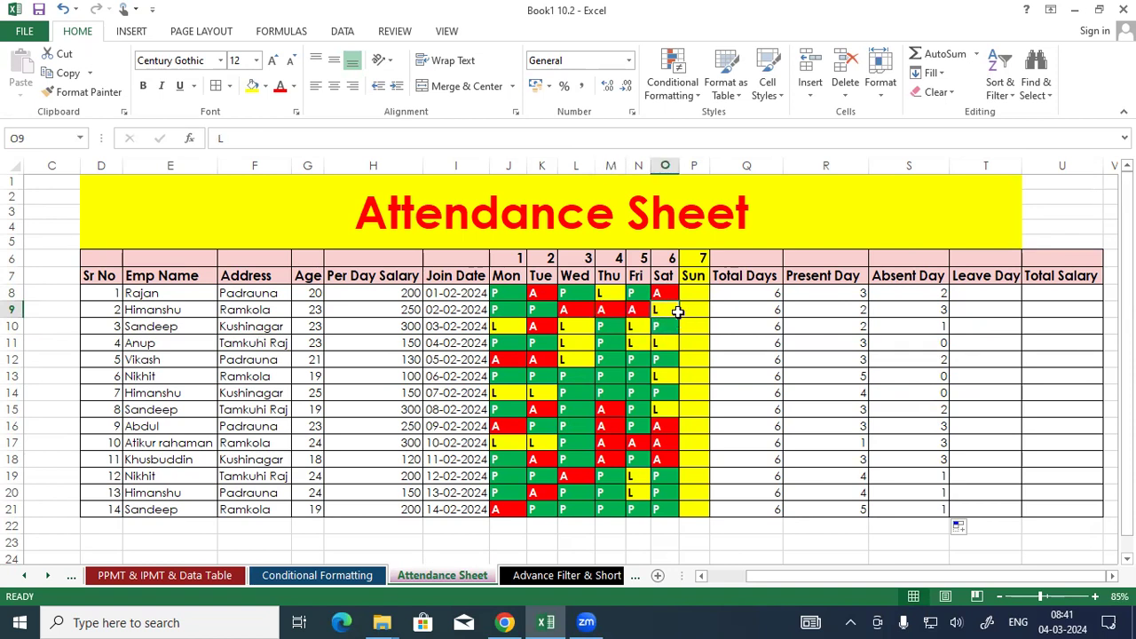
click(879, 375)
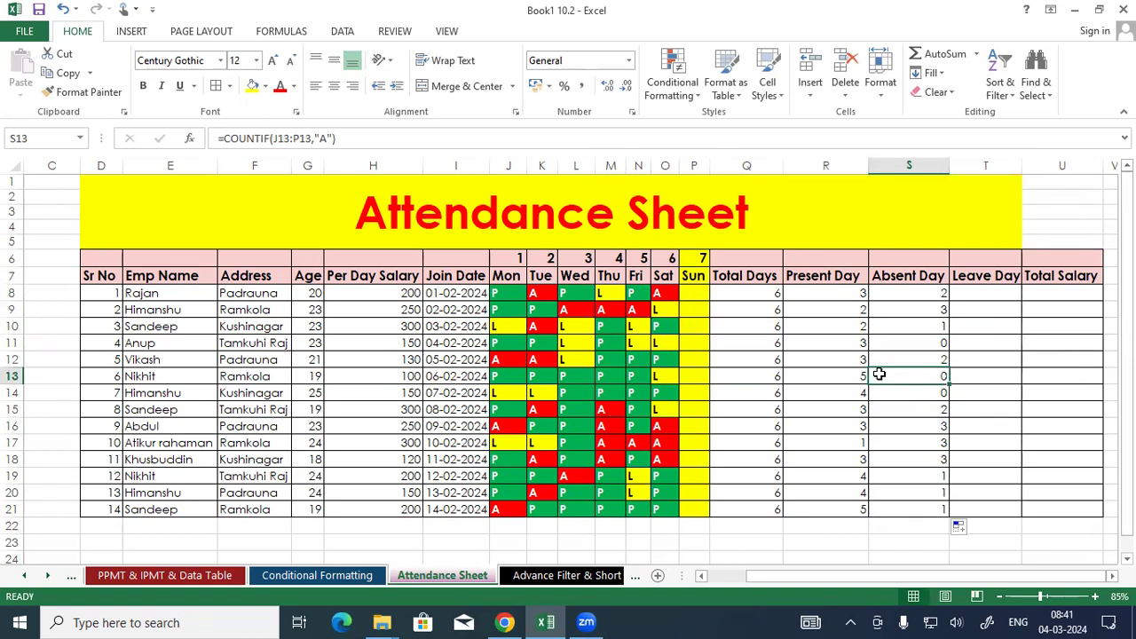
click(807, 377)
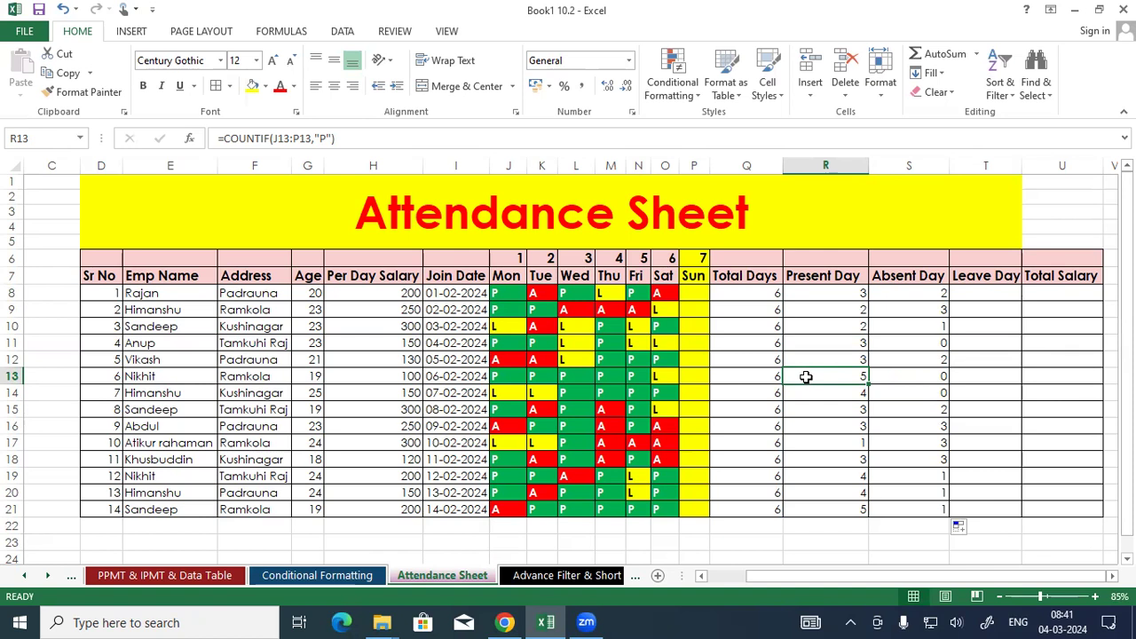
Enter =COUNTIF(J8:P8,"L") in T8 to count the first employee's leave days.
click(987, 291)
text(=)
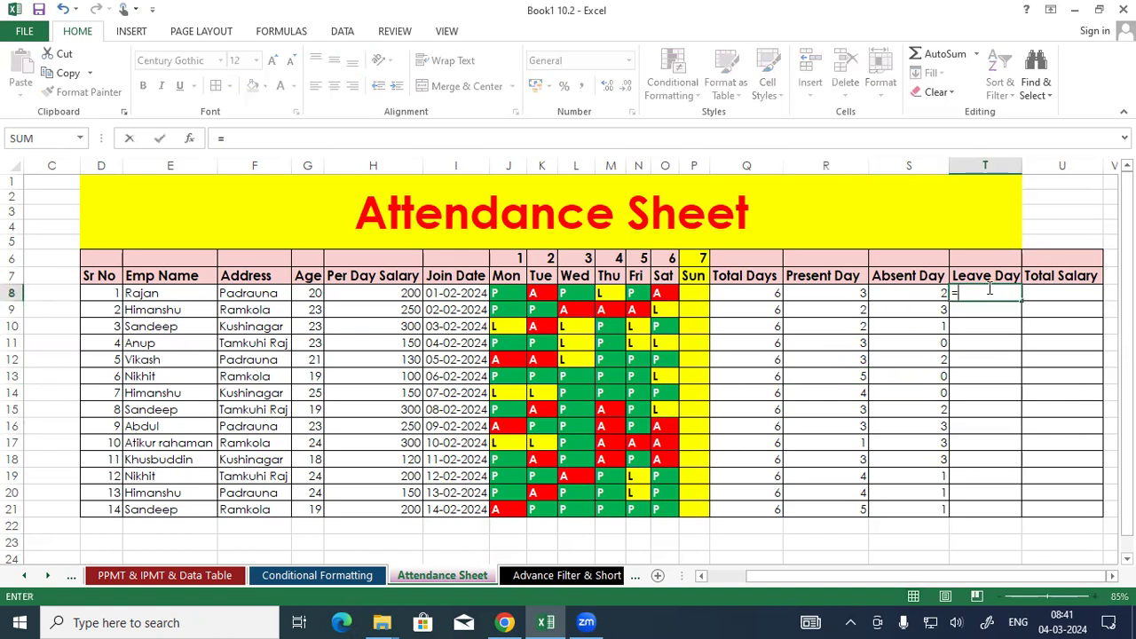
text(COUNTIF()
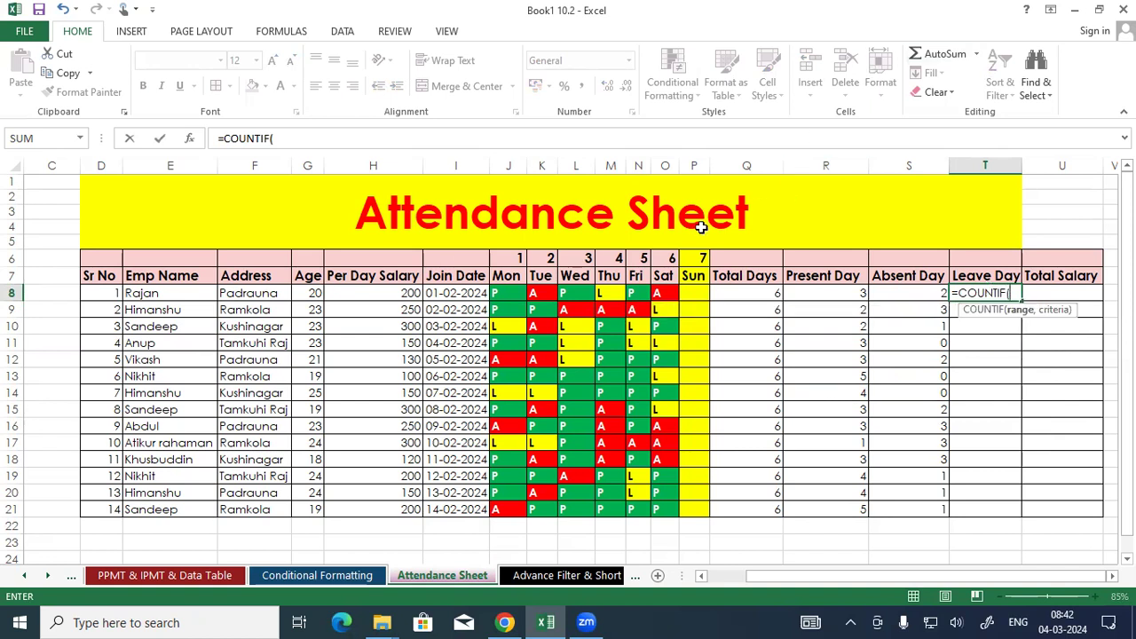
drag(498, 295, 679, 294)
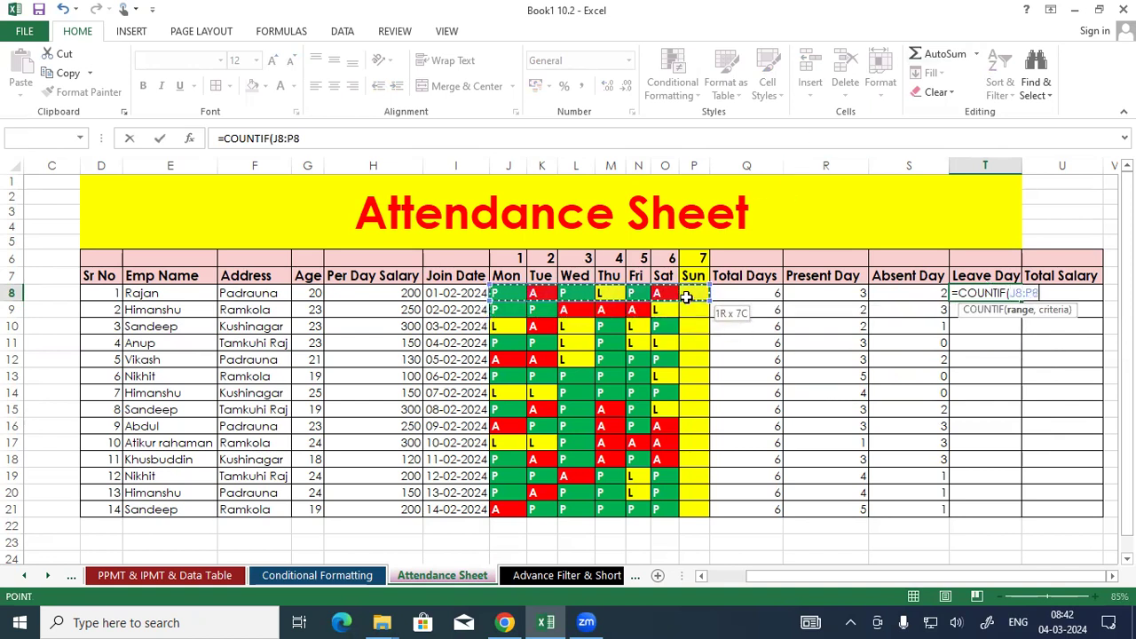
text(,)
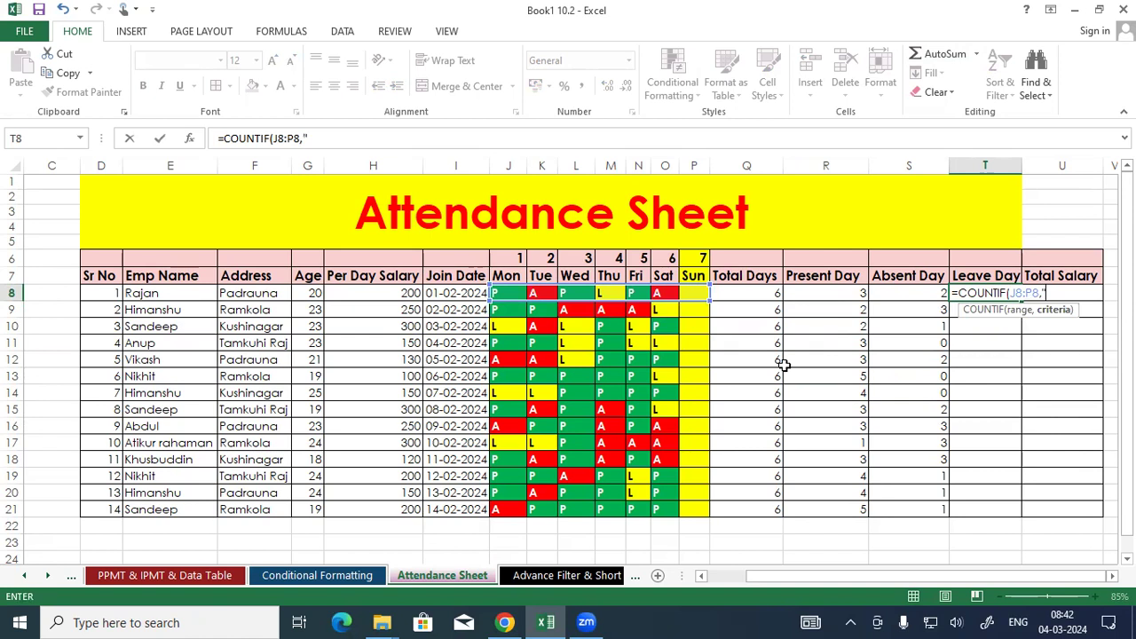
text("L"))
key(Return)
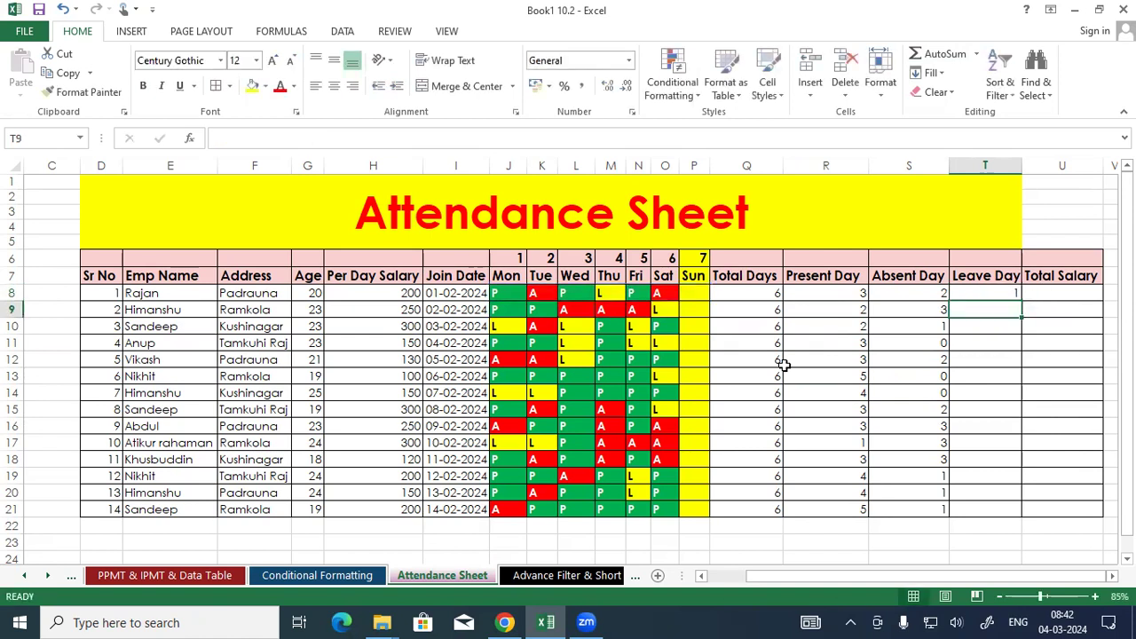
Copy the Leave Day formula from T8 down to T21 for all employees.
click(992, 294)
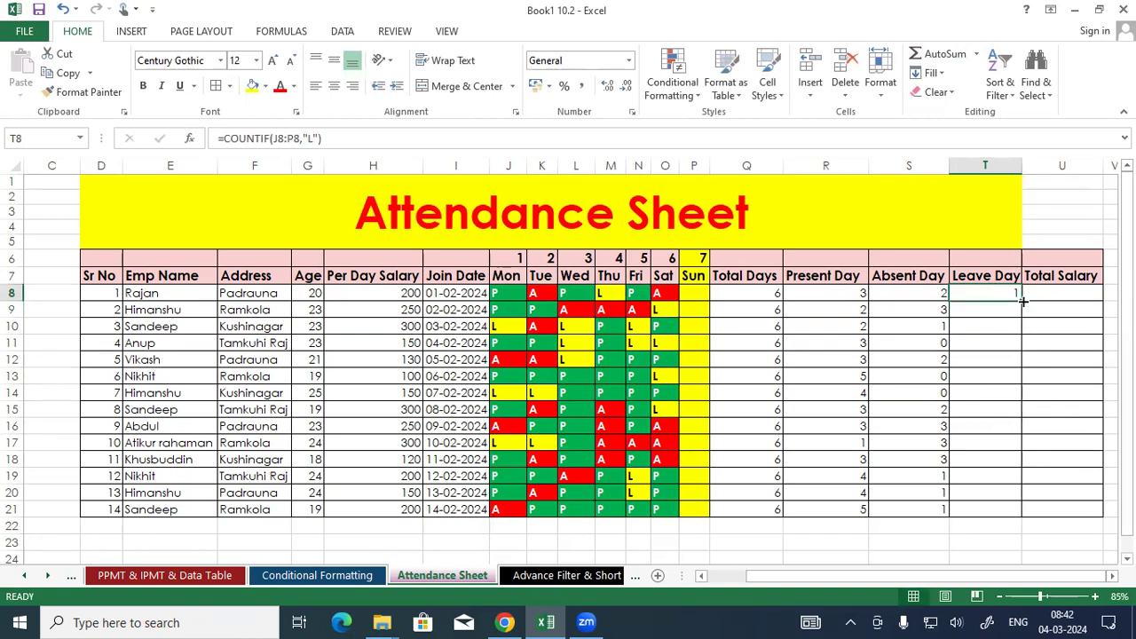
double_click(1022, 301)
click(1051, 341)
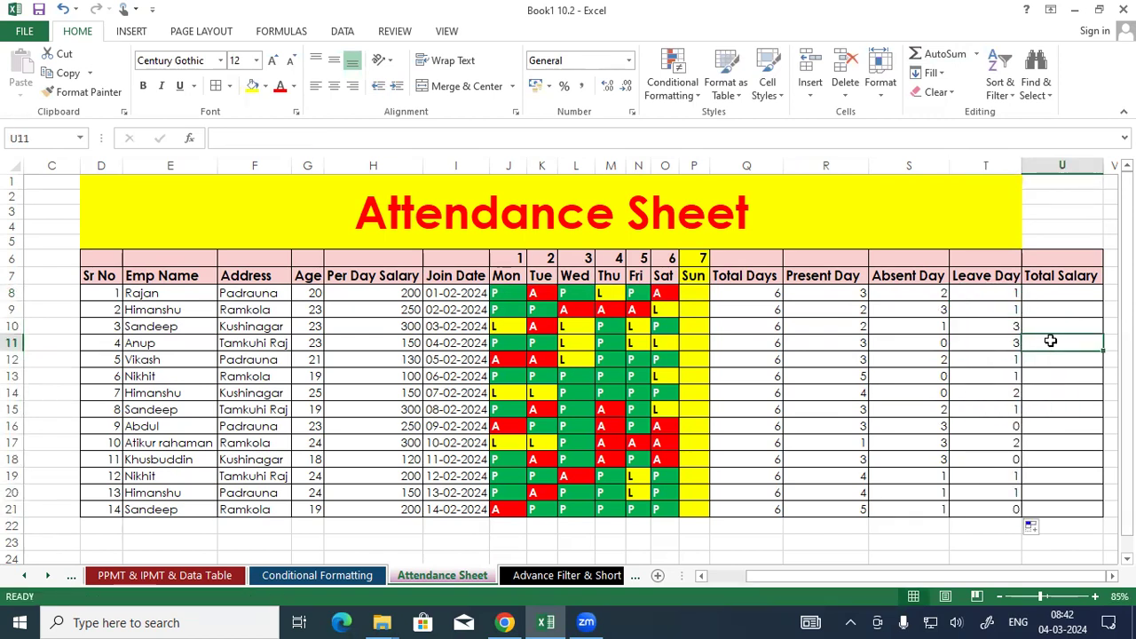
Review the leave counts in rows 10 and 11, plus the first employee's details, per day salary and present days in row 8.
drag(1014, 325, 174, 334)
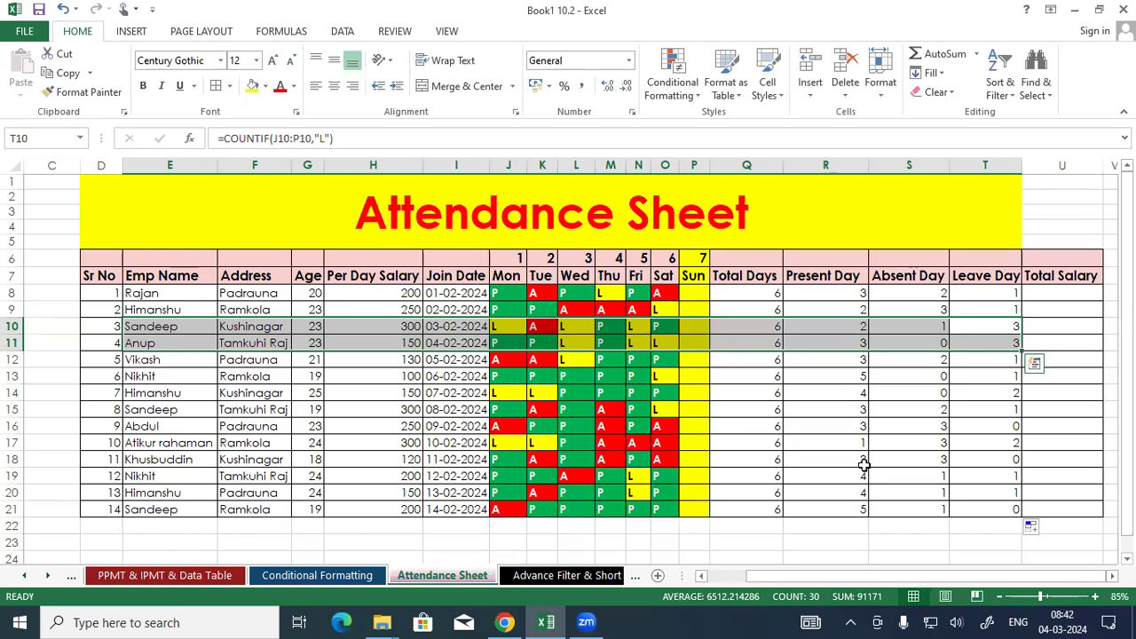
click(909, 442)
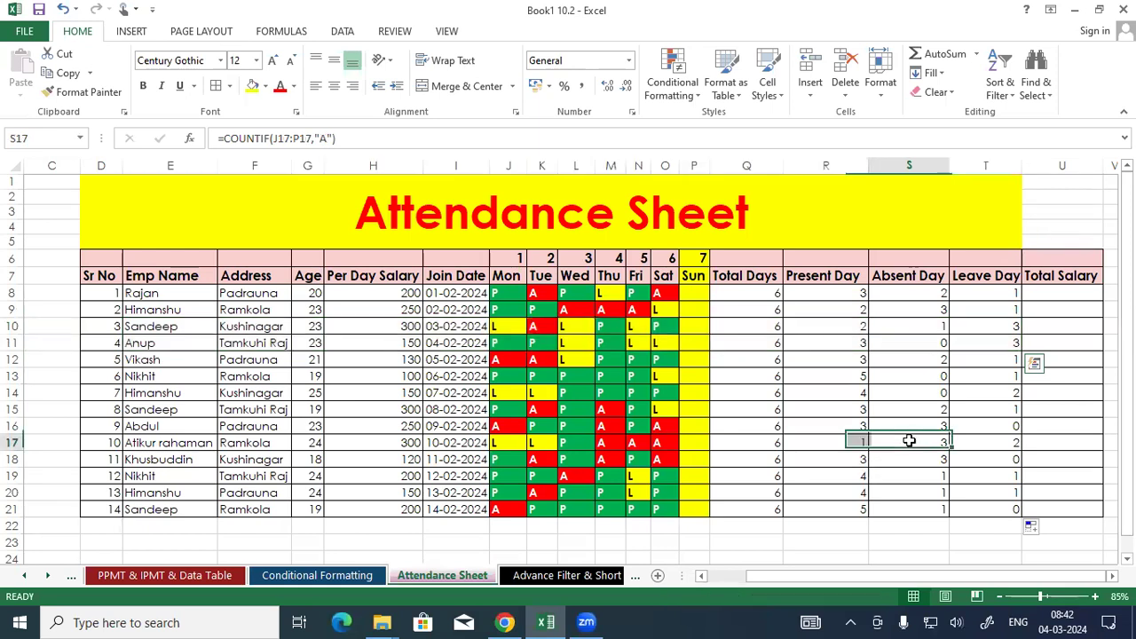
click(1061, 288)
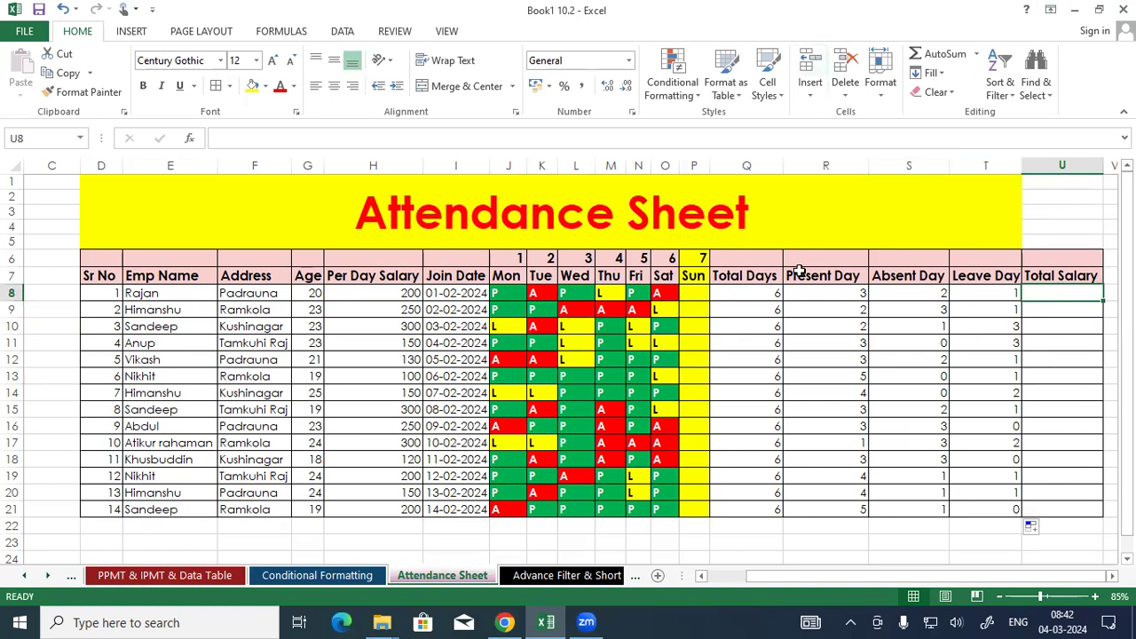
click(764, 295)
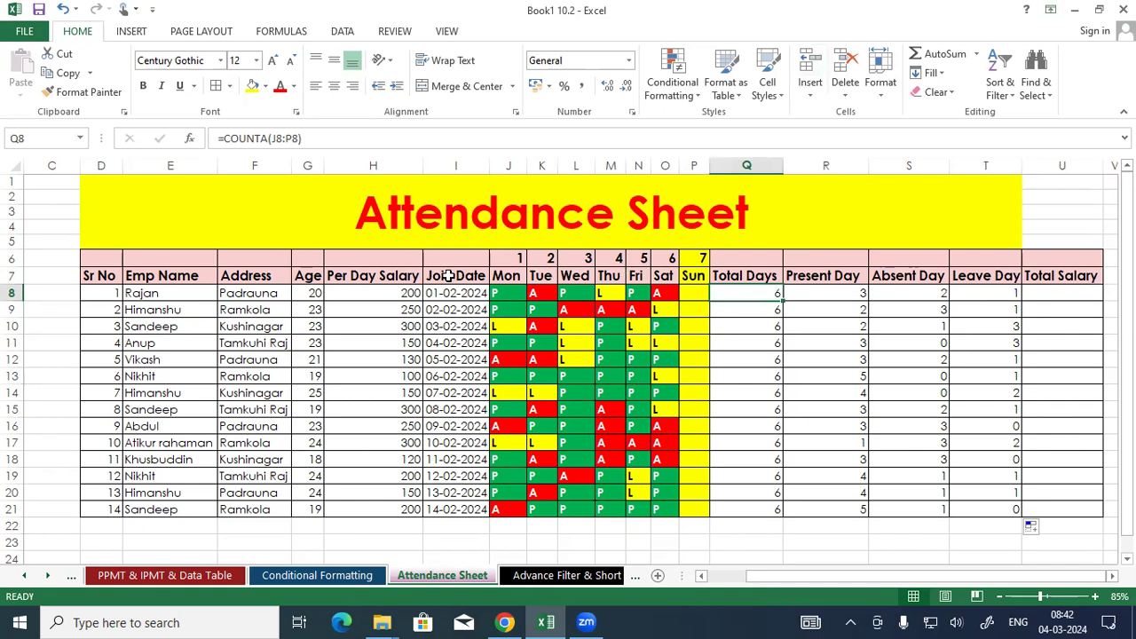
click(145, 293)
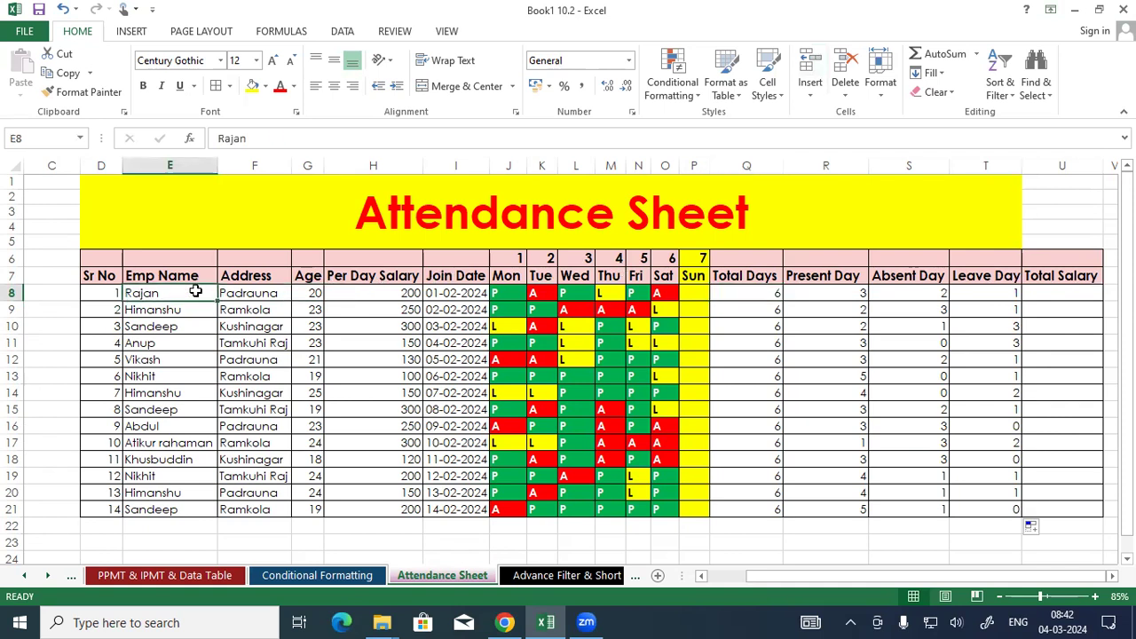
click(256, 297)
click(307, 296)
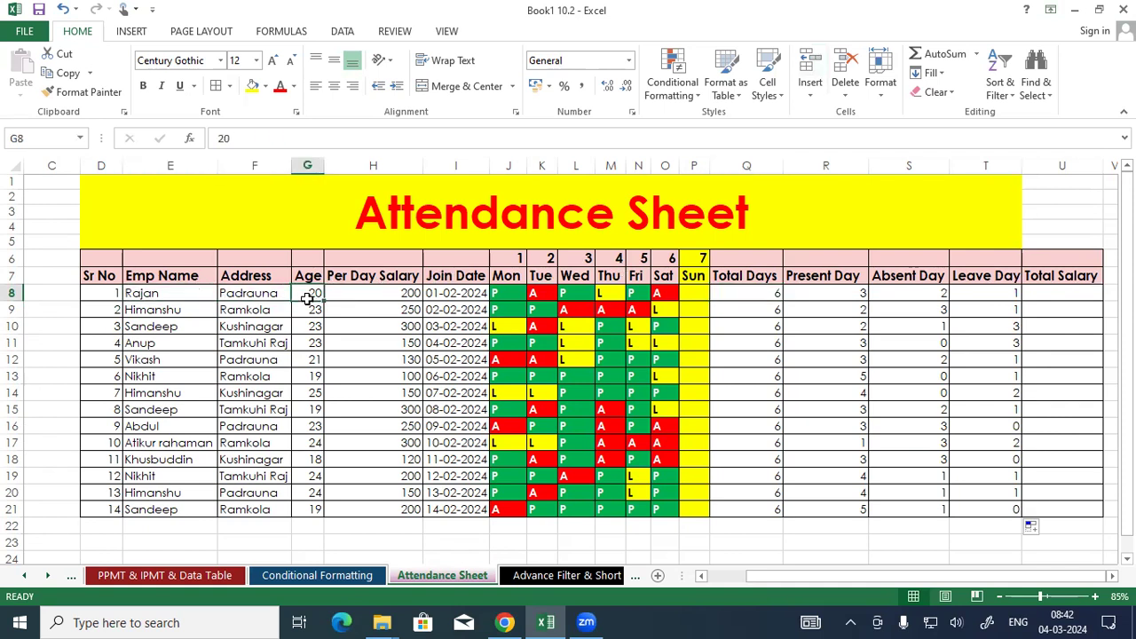
click(361, 294)
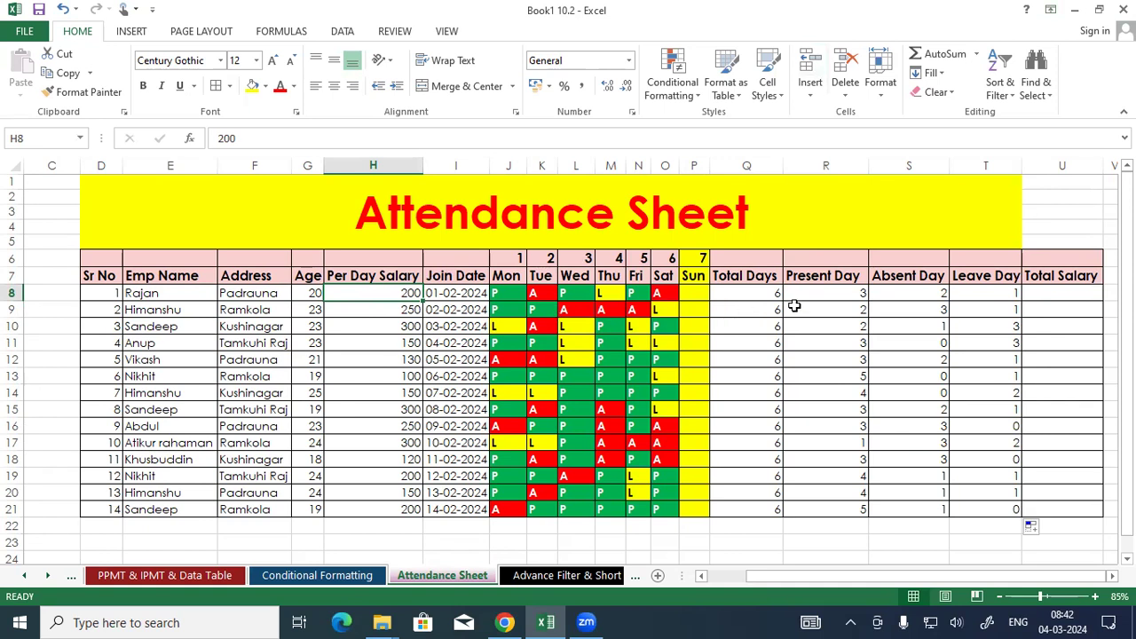
click(825, 297)
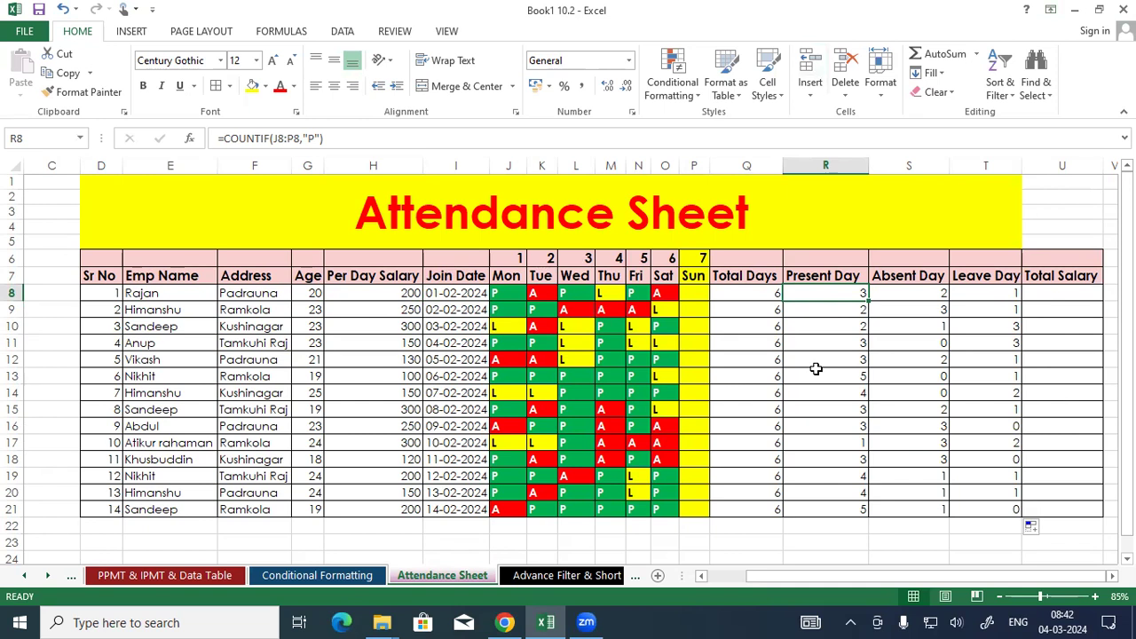
Enter =H8*R8 in U8 to calculate the first employee's total salary from per day salary and present days.
click(1056, 297)
text(=)
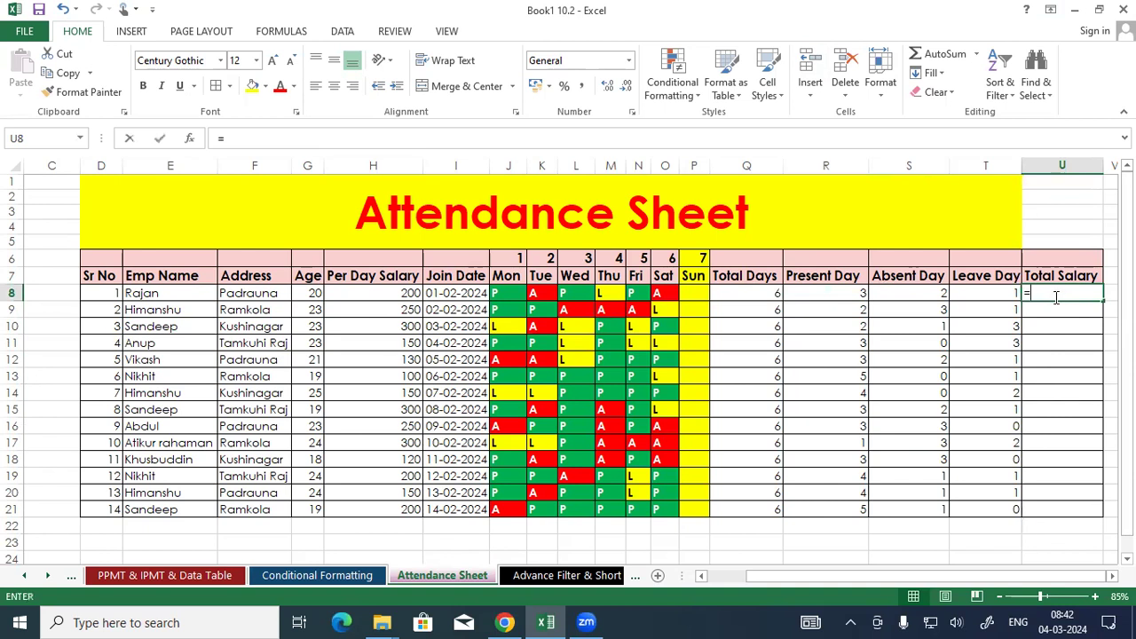
click(406, 293)
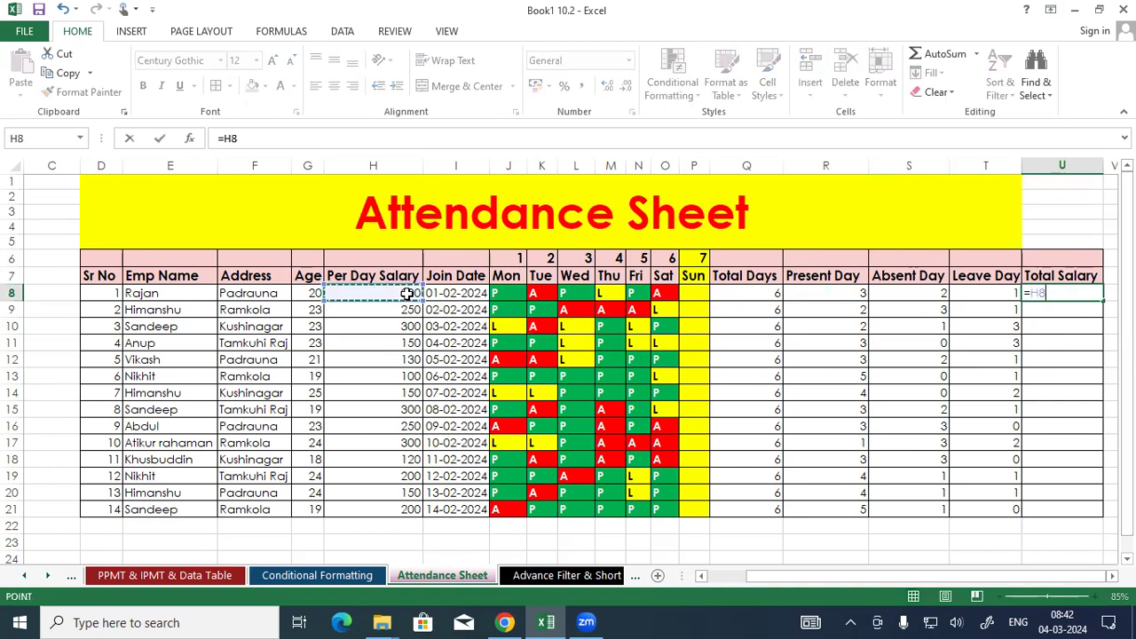
text(*)
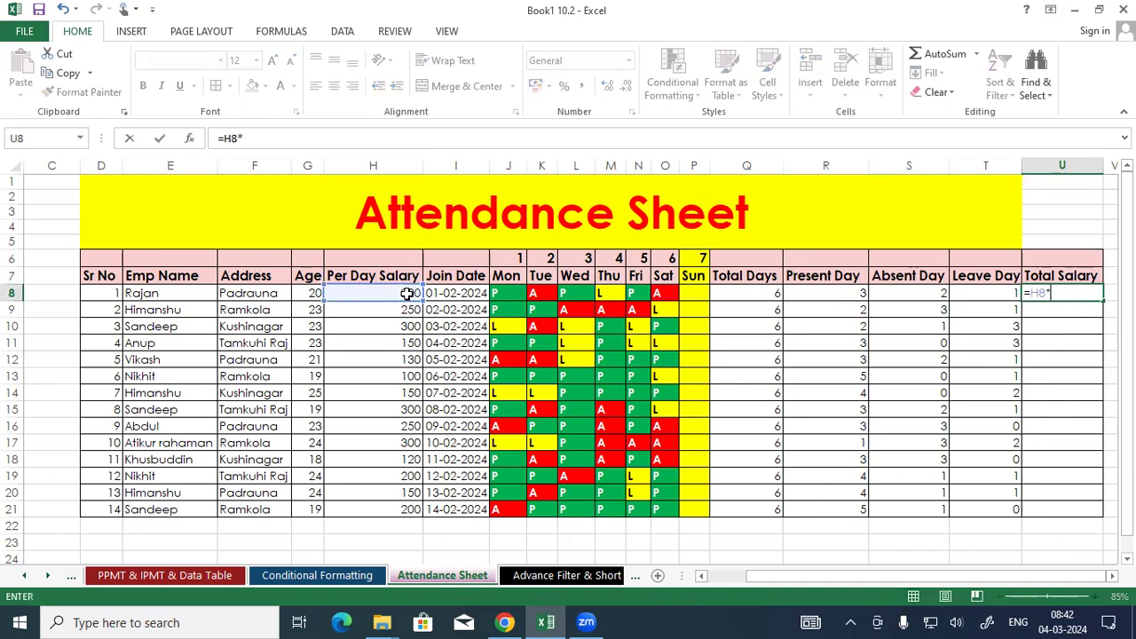
click(829, 292)
key(Return)
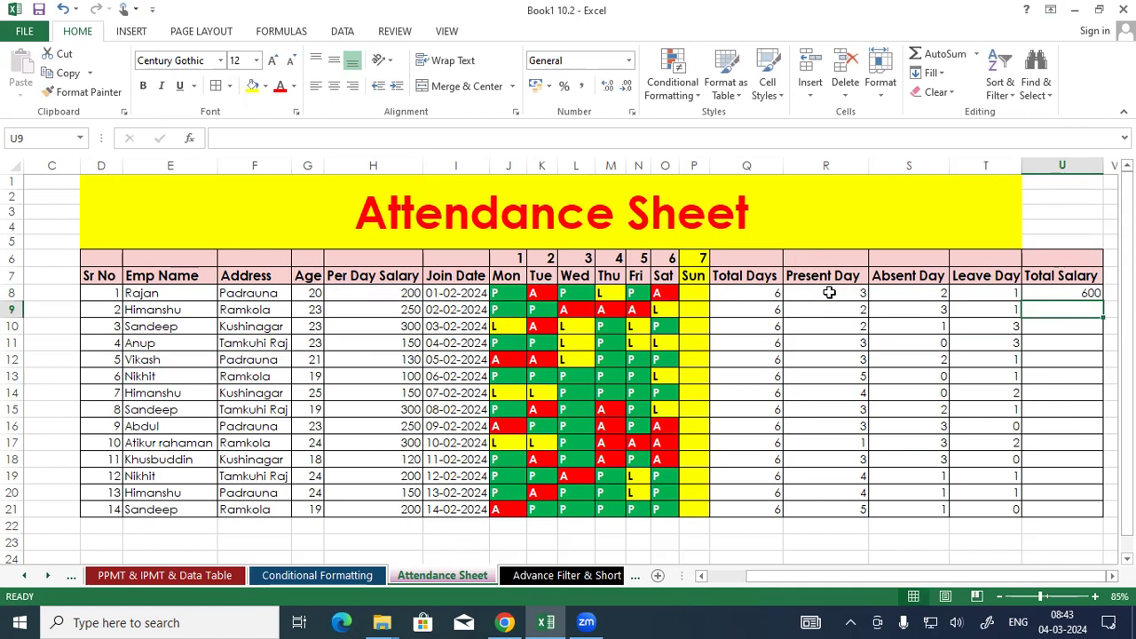
Copy the Total Salary formula from U8 down to U21 for all employees.
click(1097, 298)
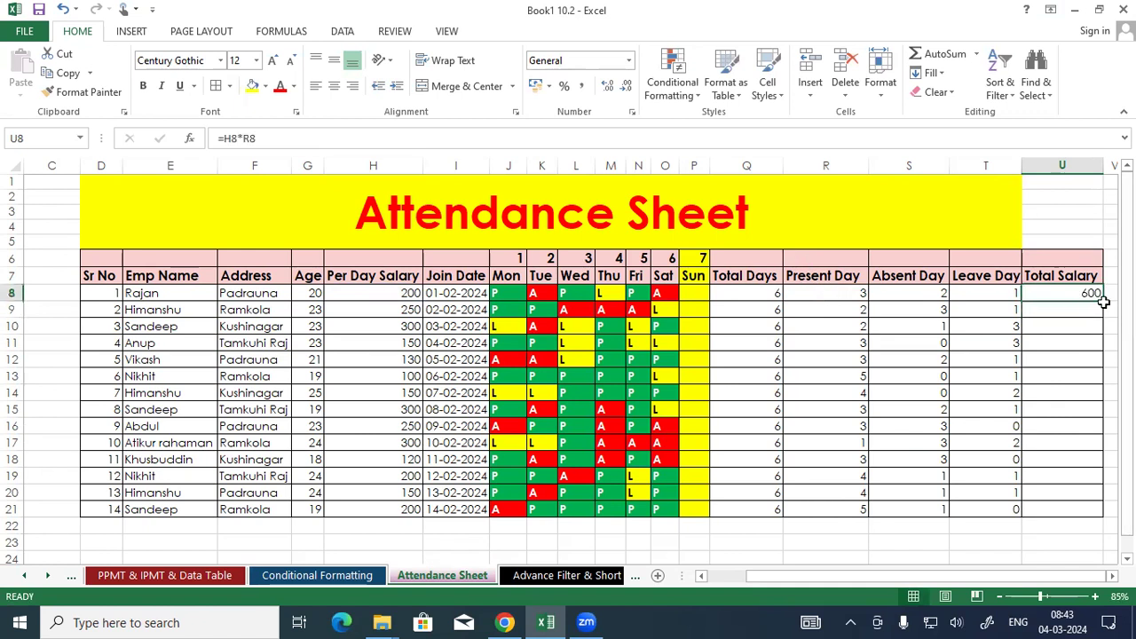
double_click(1103, 302)
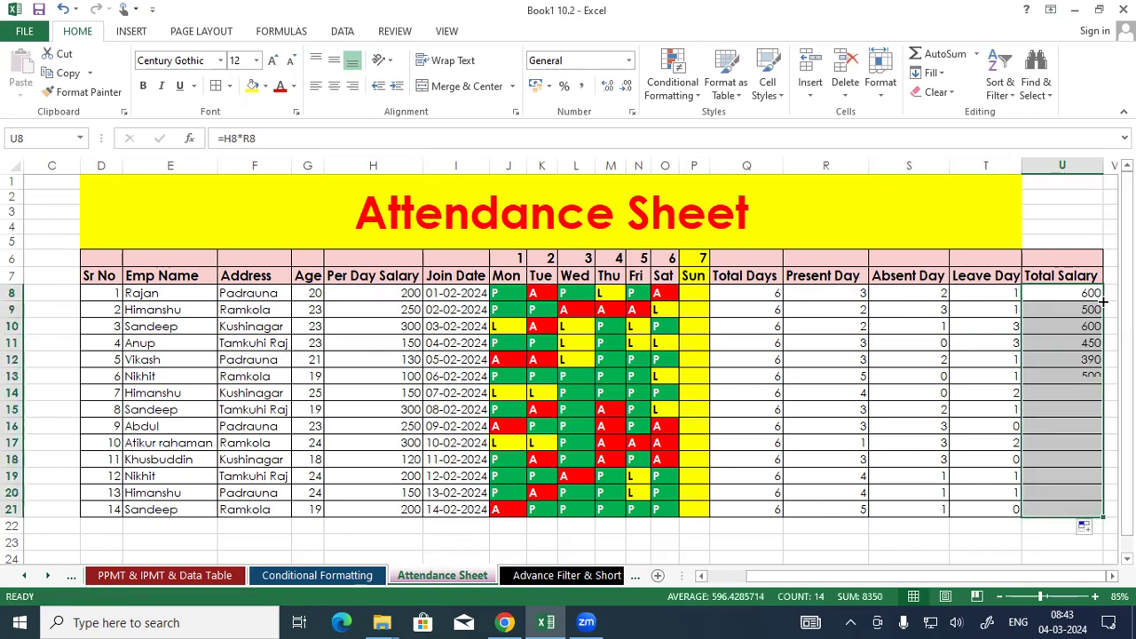
click(945, 326)
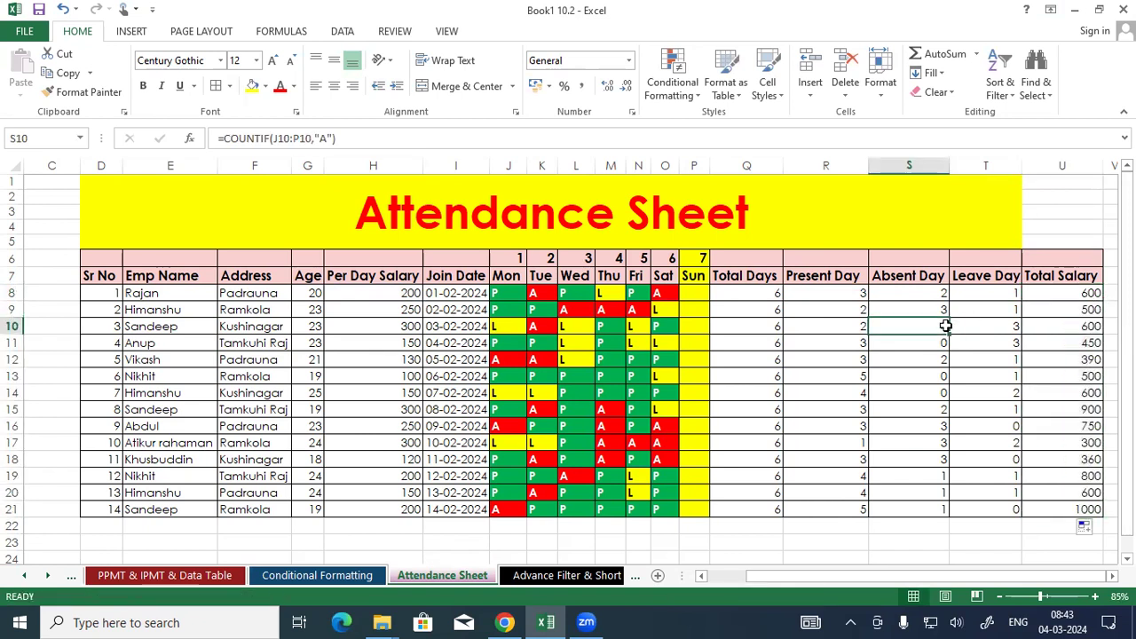